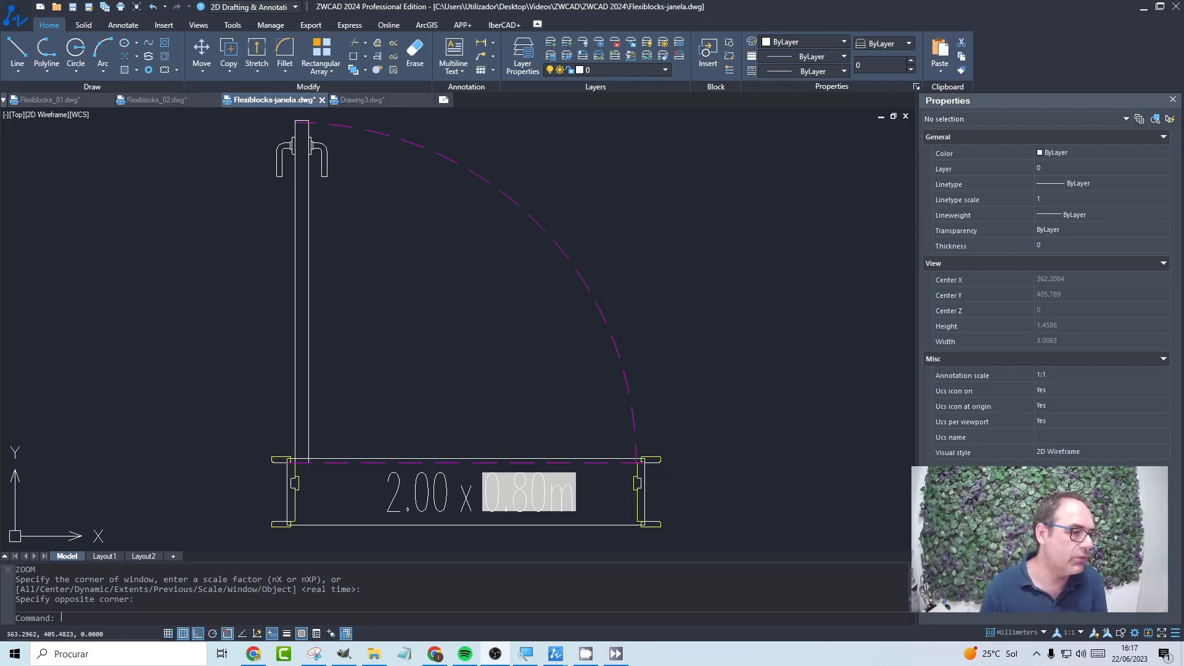
- Stretch the door block to a width of about 1.26 m and regenerate the drawing to update its size label
{"action": "scroll", "coordinate": [601, 357], "scroll_direction": "down", "scroll_amount": 2}
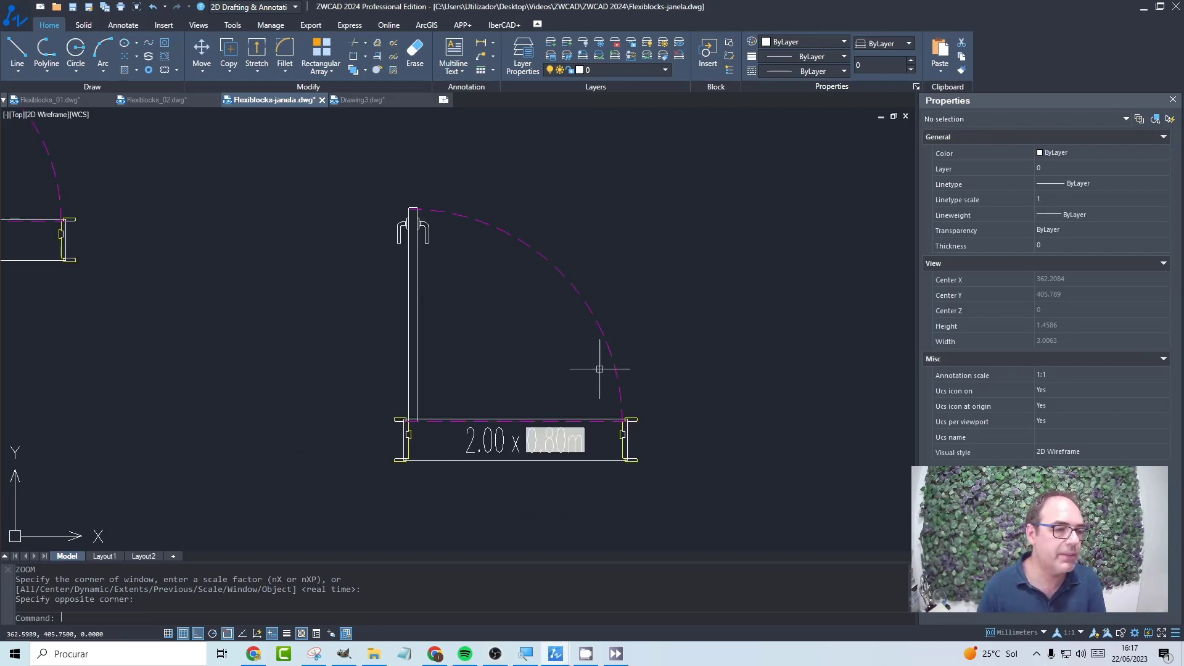
{"action": "left_click", "coordinate": [604, 333]}
{"action": "scroll", "coordinate": [604, 345], "scroll_direction": "up", "scroll_amount": 3}
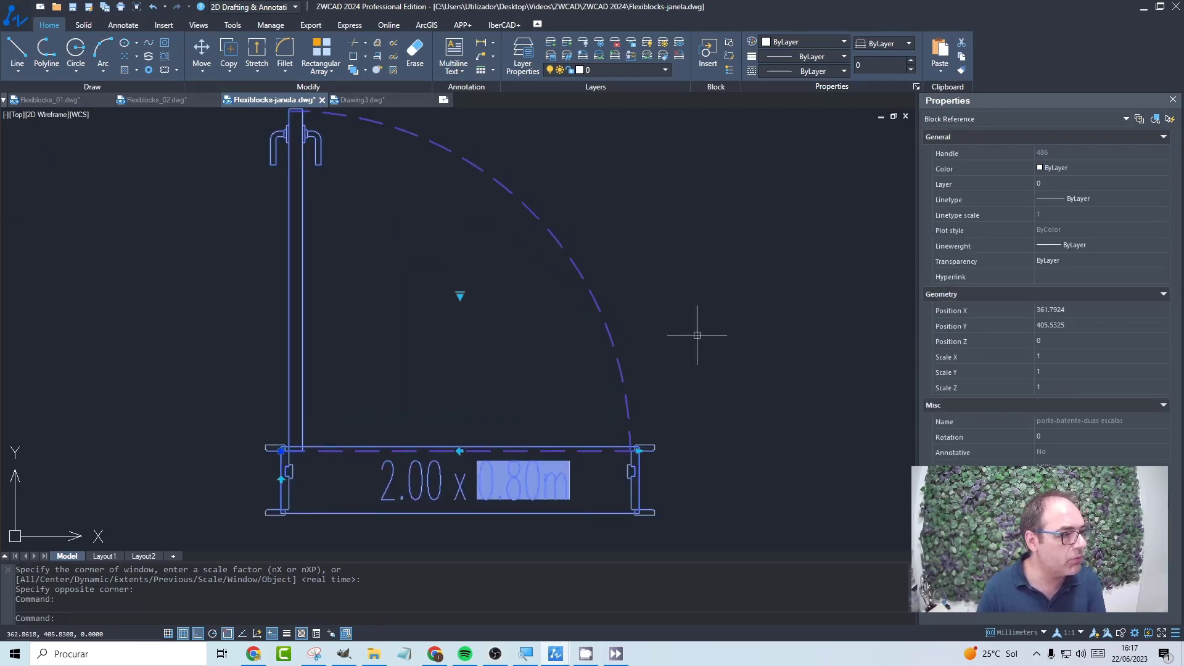
{"action": "middle_click_drag", "start_coordinate": [635, 473], "coordinate": [629, 481]}
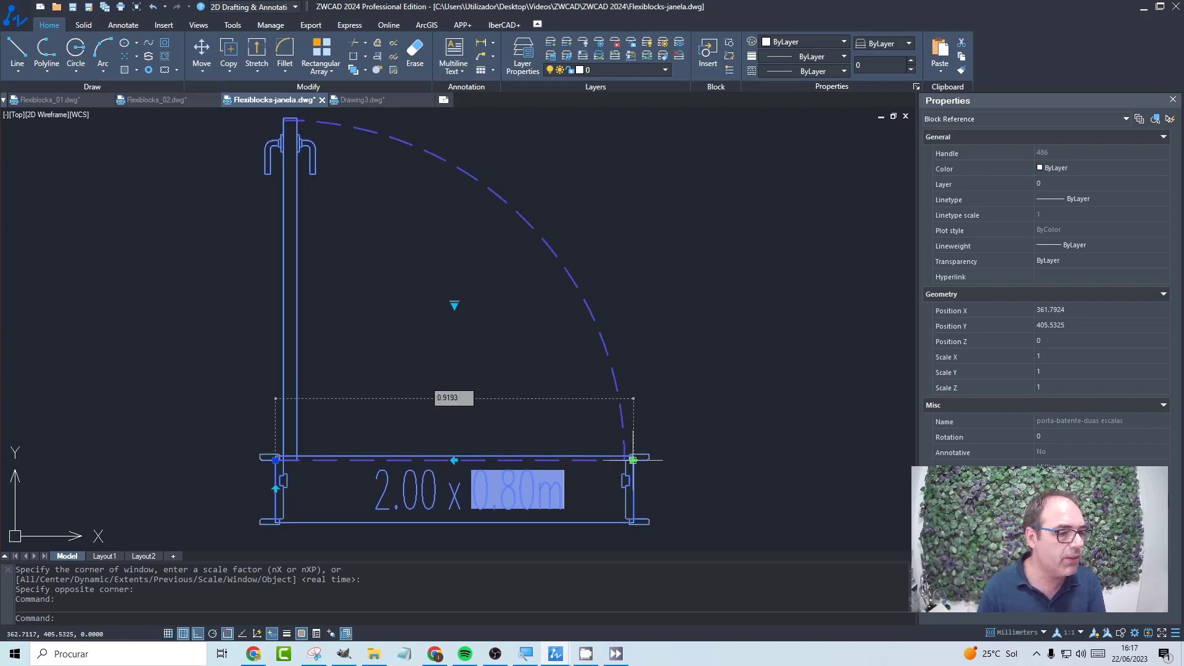
{"action": "left_click", "coordinate": [632, 460]}
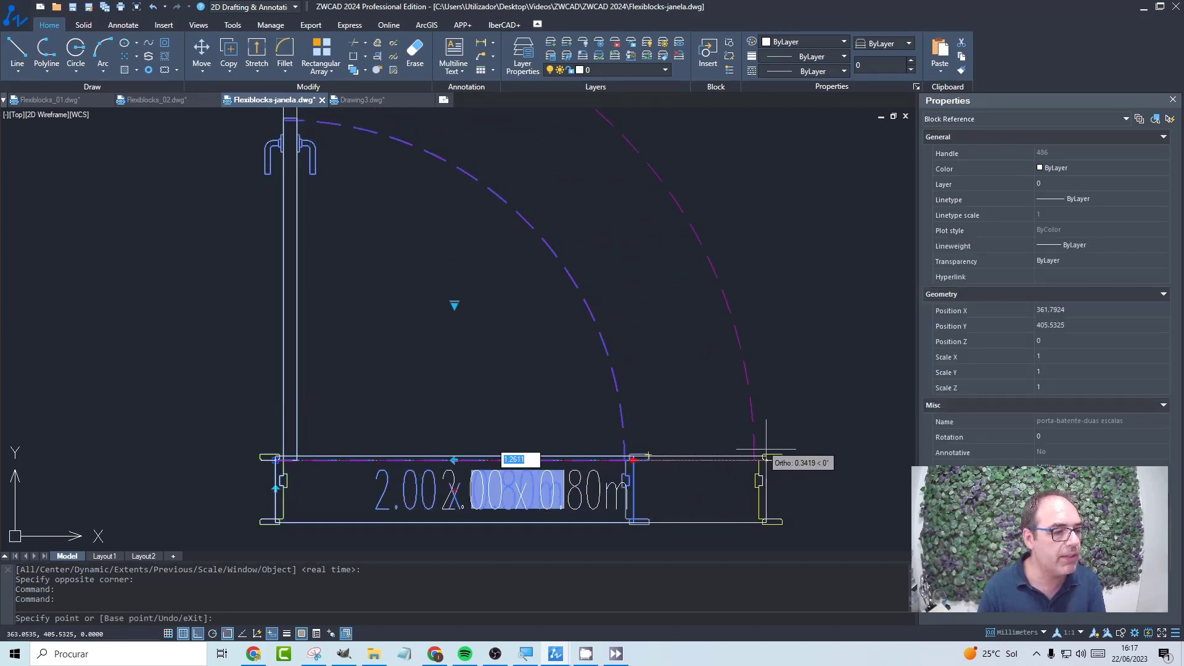
{"action": "left_click", "coordinate": [765, 458]}
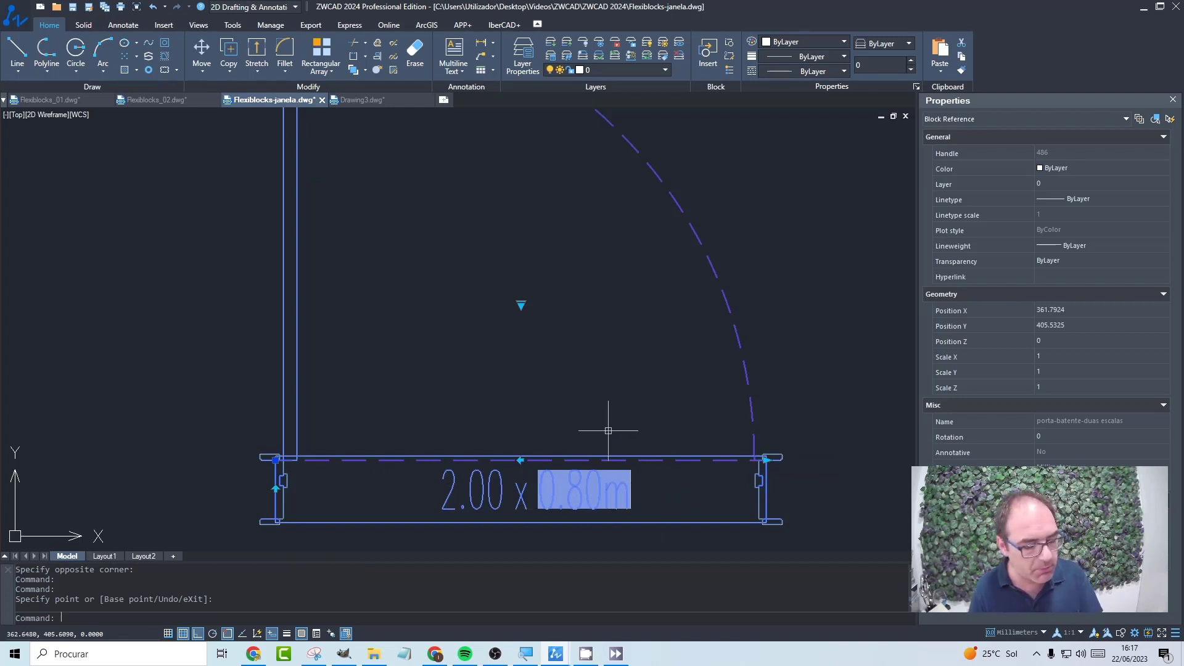
{"action": "type", "text": "RE"}
{"action": "key", "text": "Return"}
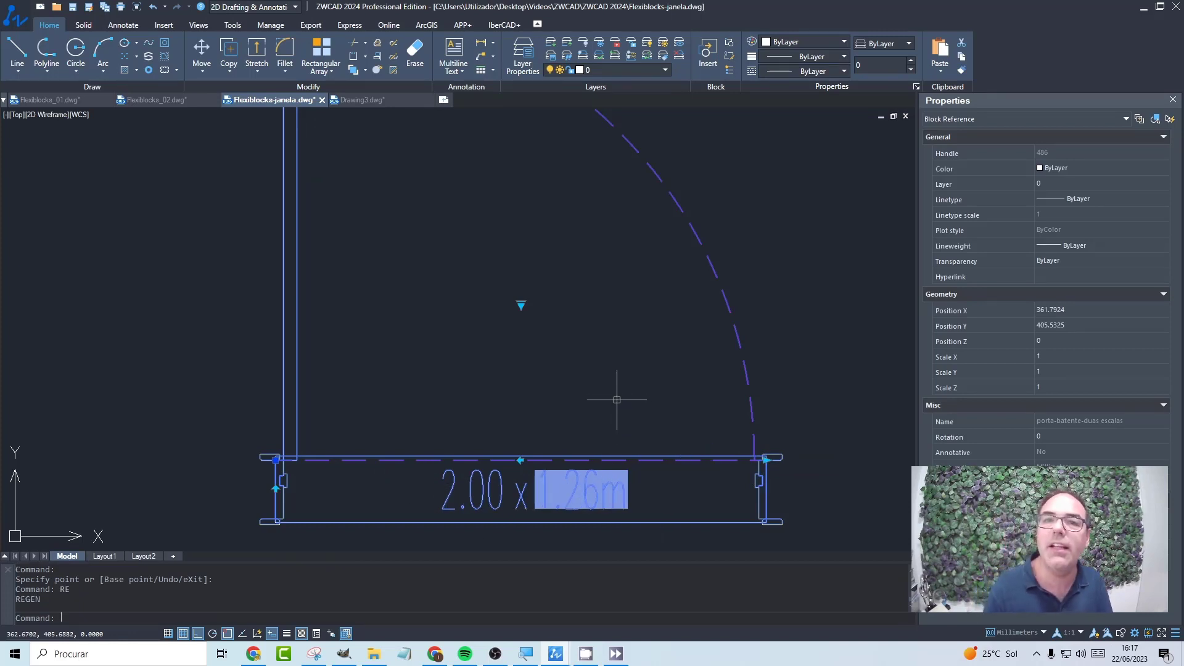
- Shorten the door block to a width of about 0.74 m, regenerate the drawing and deselect the block
{"action": "double_click", "coordinate": [658, 383]}
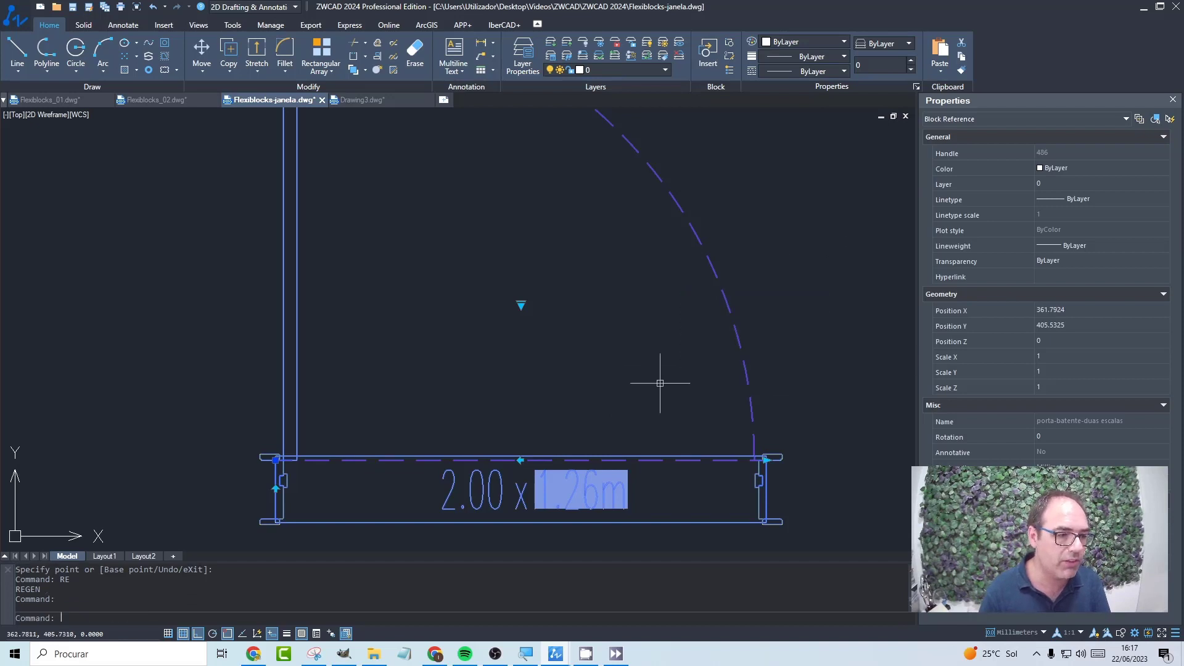
{"action": "left_click", "coordinate": [767, 458]}
{"action": "left_click", "coordinate": [564, 459]}
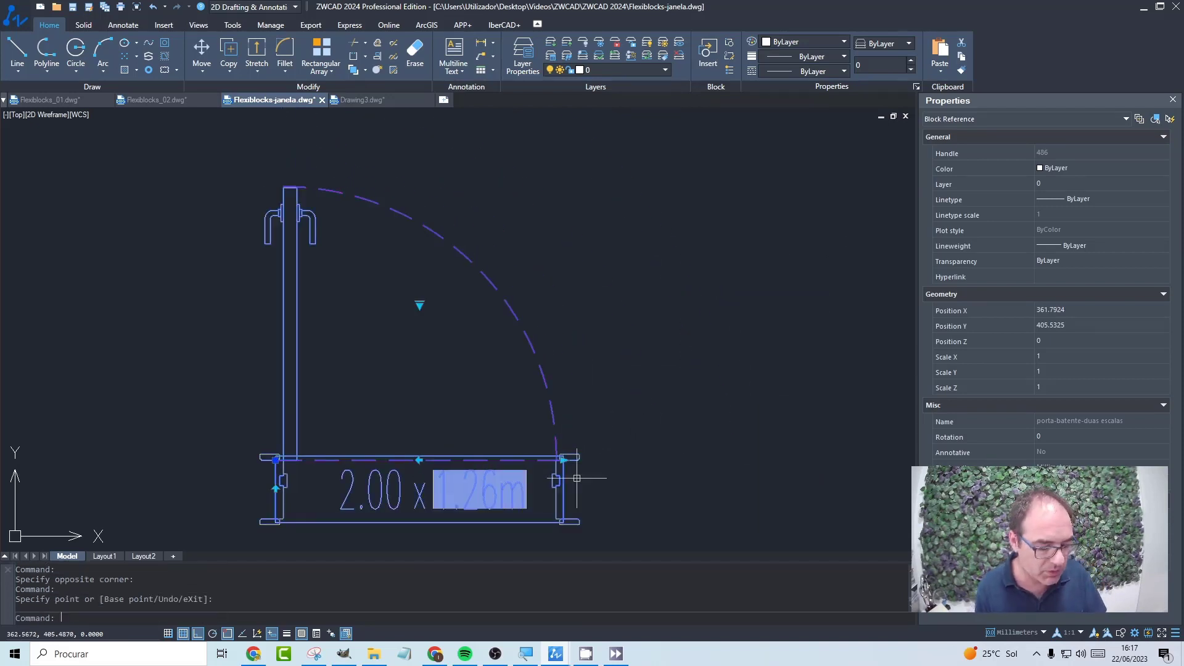
{"action": "type", "text": "RE"}
{"action": "key", "text": "Return"}
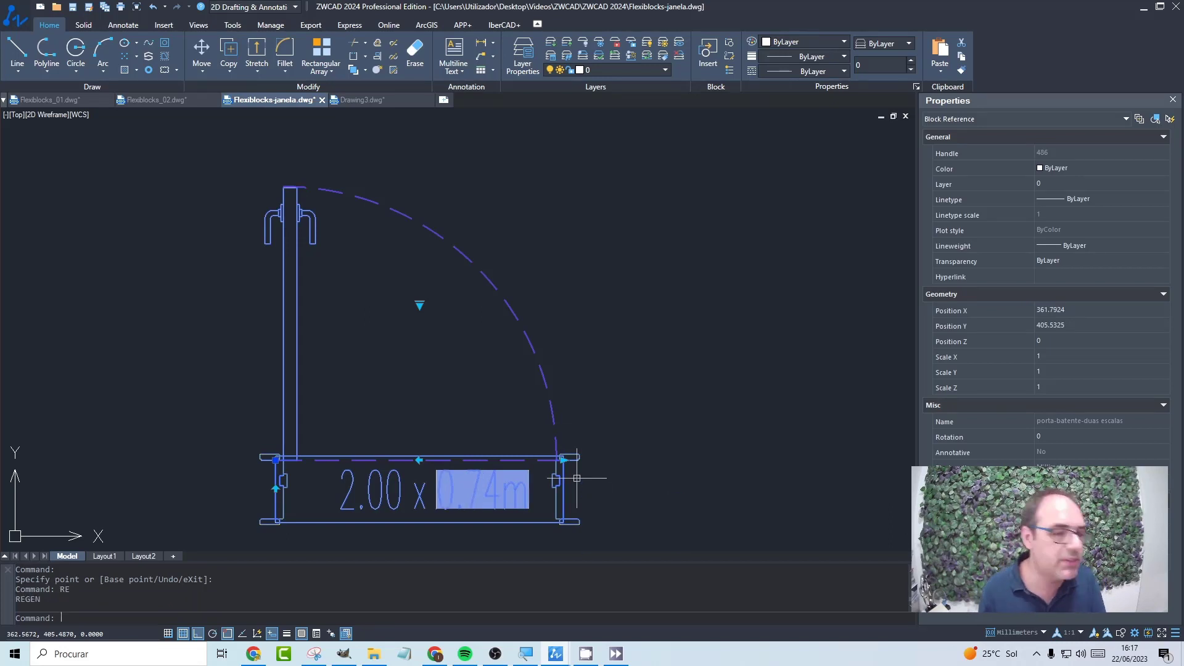
{"action": "key", "text": "Escape"}
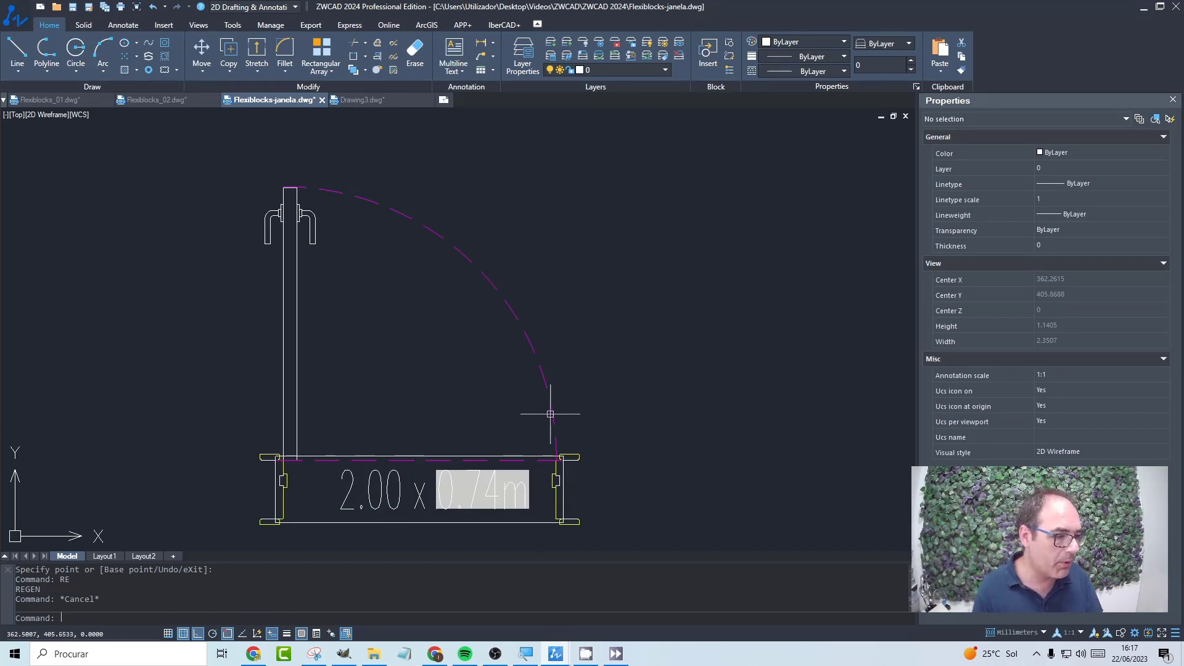
- Flip the door block to the other side of the wall and back, and flip its hinge side and back
{"action": "left_click", "coordinate": [473, 480]}
{"action": "middle_click_drag", "start_coordinate": [473, 481], "coordinate": [487, 405]}
{"action": "left_click", "coordinate": [288, 414]}
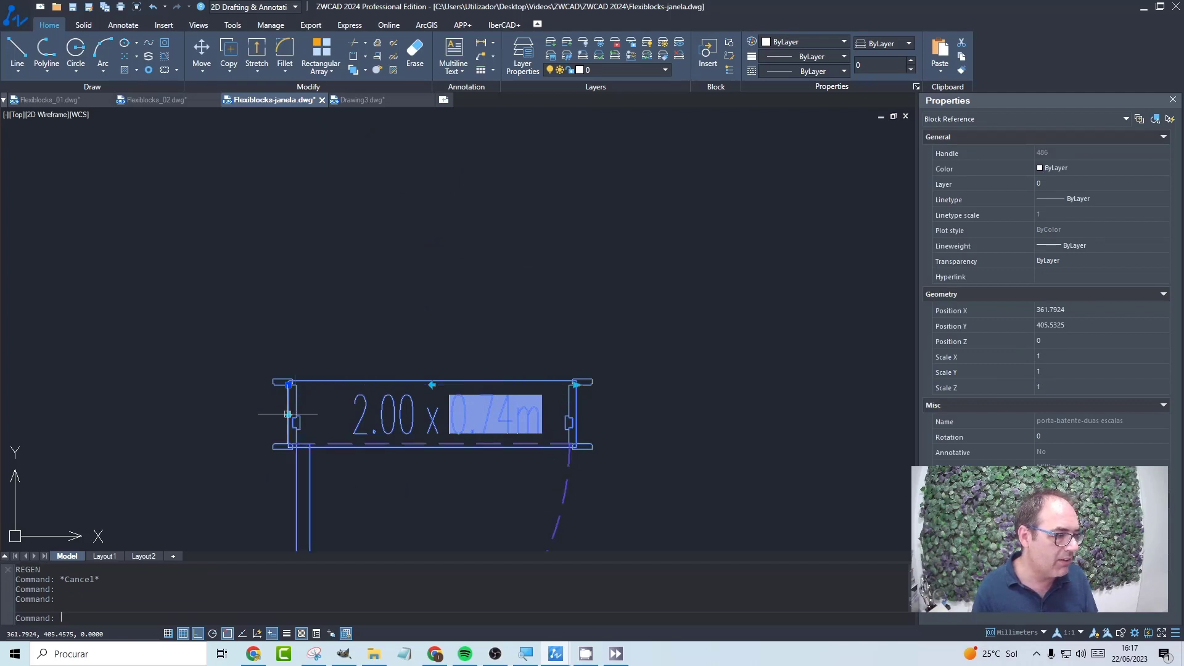
{"action": "left_click", "coordinate": [288, 414]}
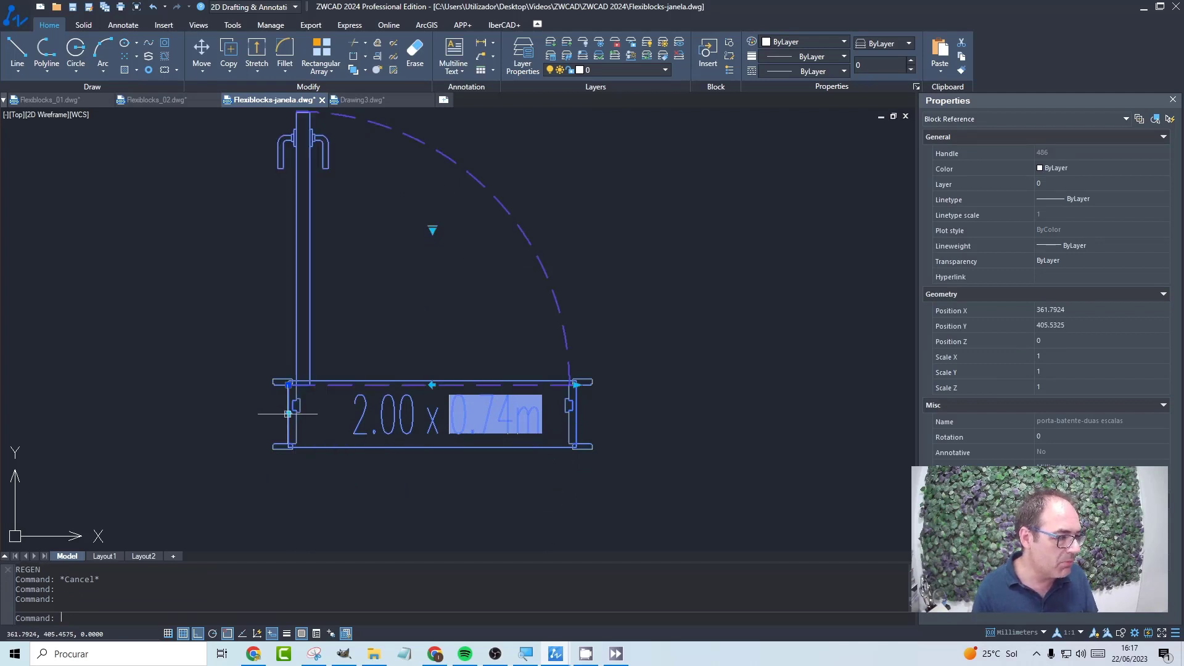
{"action": "left_click", "coordinate": [431, 384]}
{"action": "left_click", "coordinate": [431, 385]}
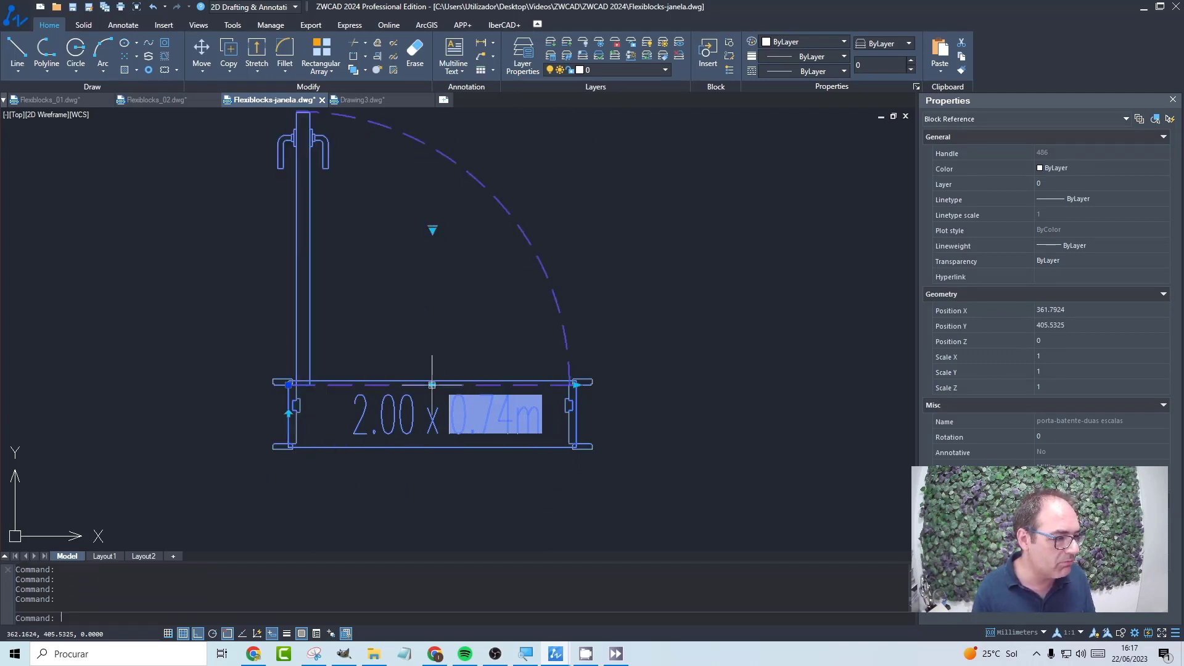
- Switch the door block's representation to Escala 1:100 and back to Escala 1:20
{"action": "left_click", "coordinate": [433, 229]}
{"action": "left_click", "coordinate": [443, 231]}
{"action": "left_click", "coordinate": [432, 229]}
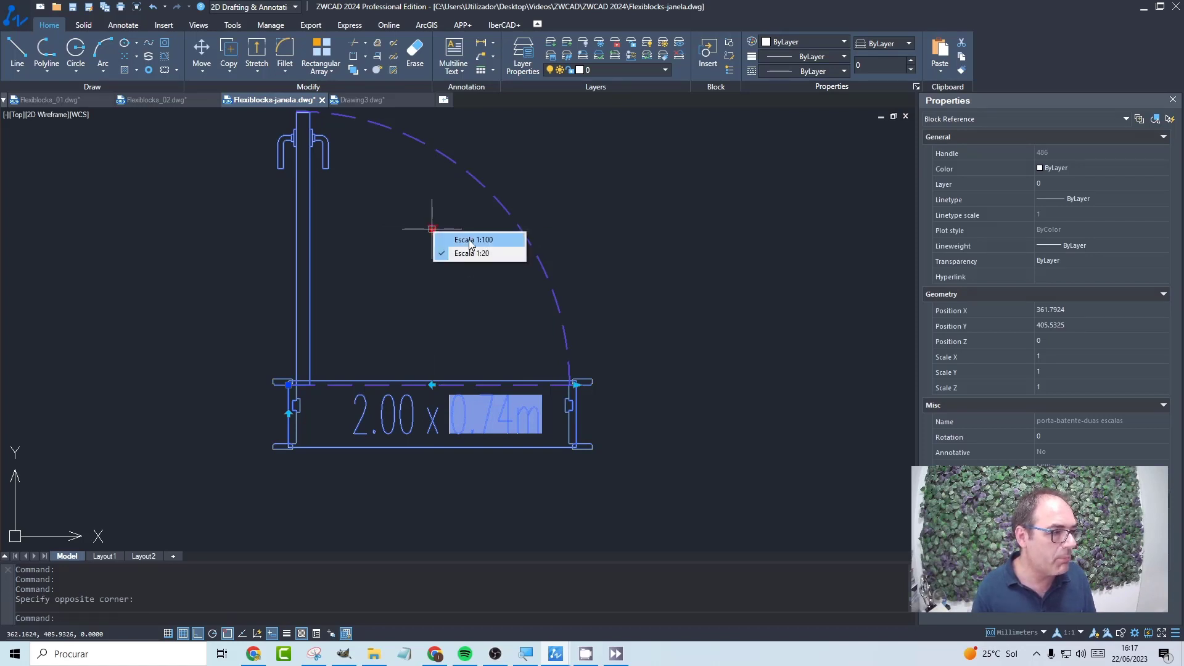
{"action": "left_click", "coordinate": [470, 241]}
{"action": "left_click", "coordinate": [432, 229]}
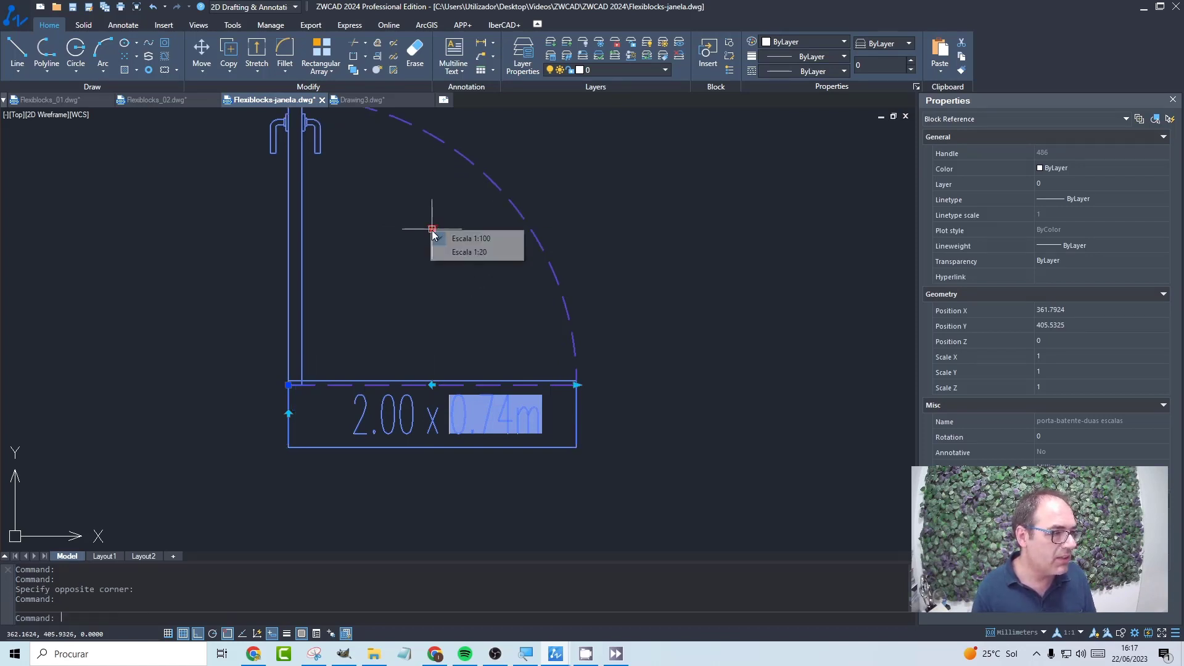
{"action": "left_click", "coordinate": [472, 252]}
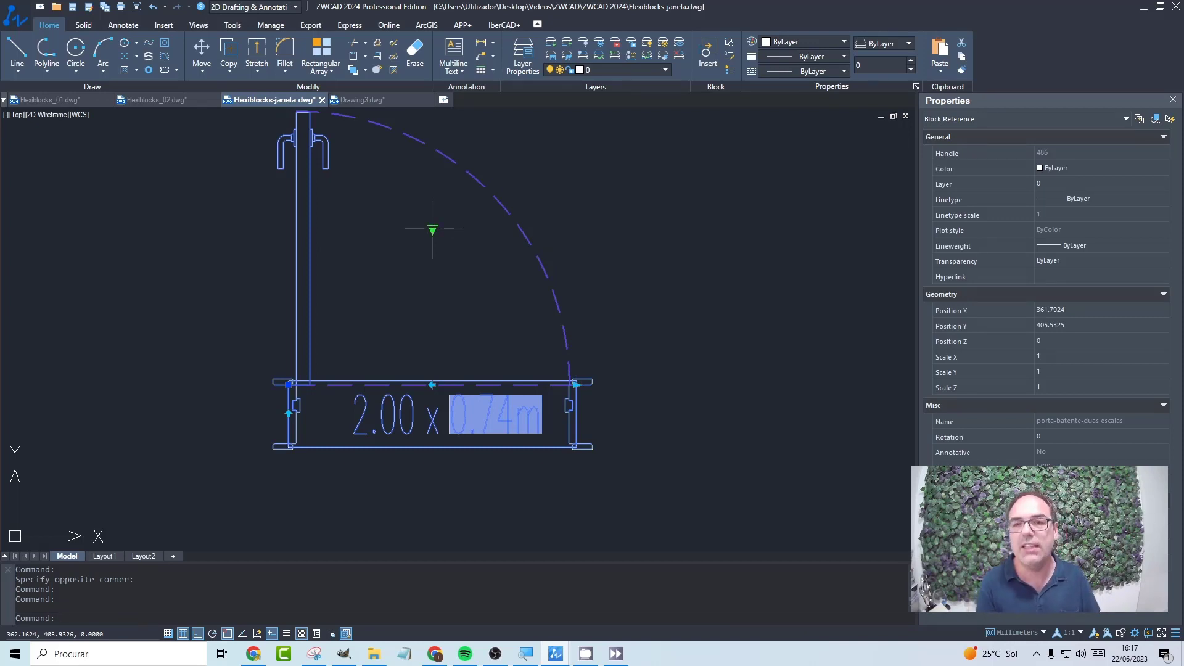
{"action": "key", "text": "Escape"}
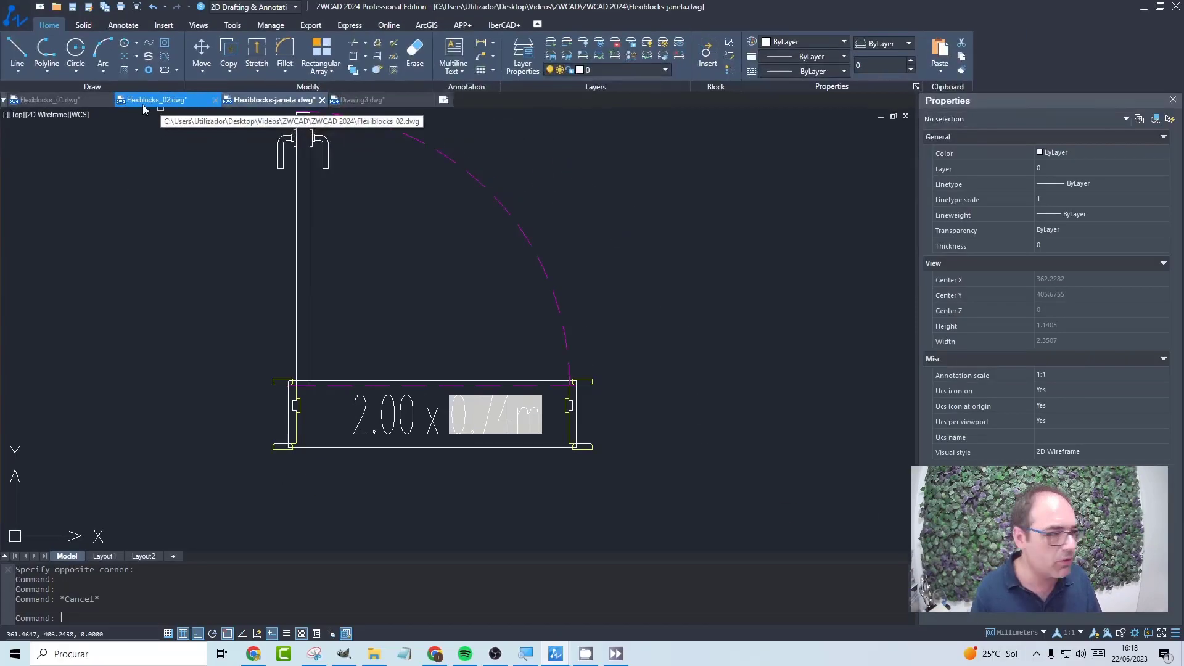
- Switch to the Flexiblocks_02.dwg drawing and frame the door in the horizontal hatched wall
{"action": "left_click", "coordinate": [161, 105]}
{"action": "scroll", "coordinate": [397, 365], "scroll_direction": "up", "scroll_amount": 2}
{"action": "left_click", "coordinate": [340, 402]}
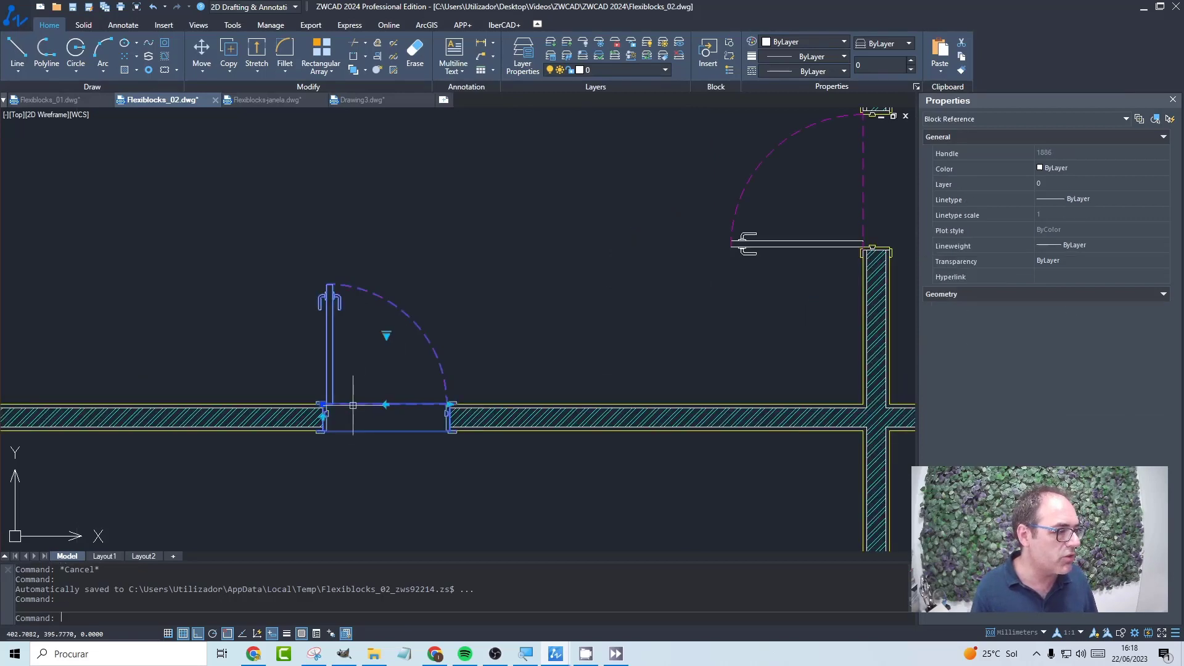
{"action": "key", "text": "Escape"}
{"action": "scroll", "coordinate": [392, 391], "scroll_direction": "up", "scroll_amount": 3}
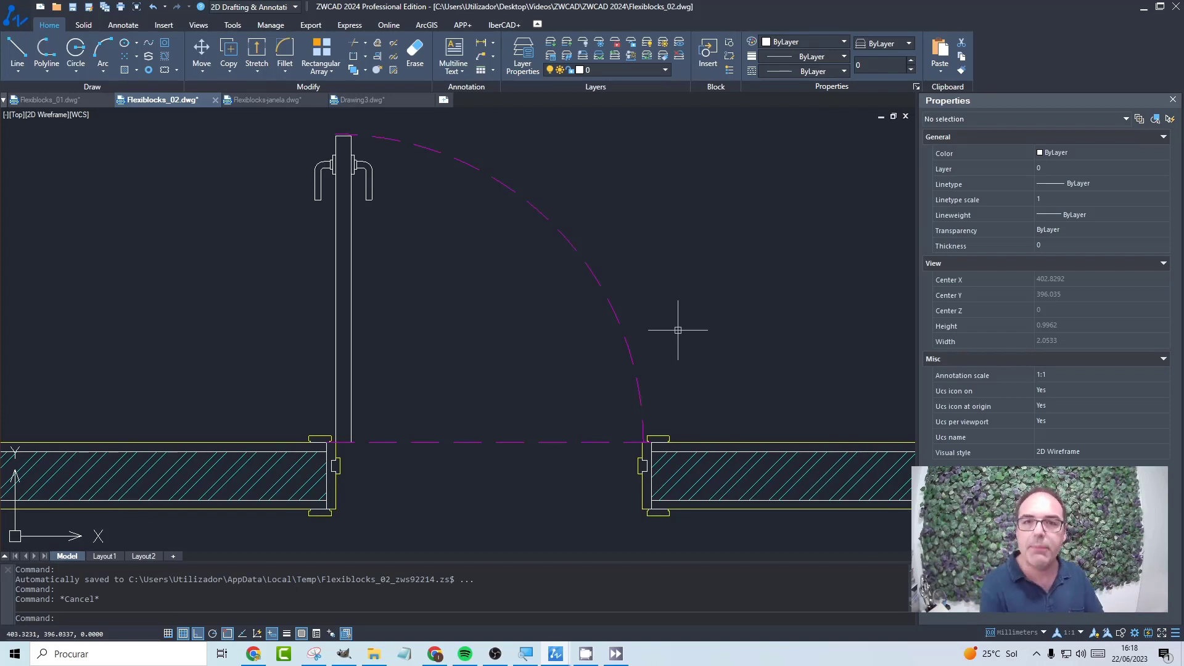
- Create a new text style named Romano
{"action": "type", "text": "style"}
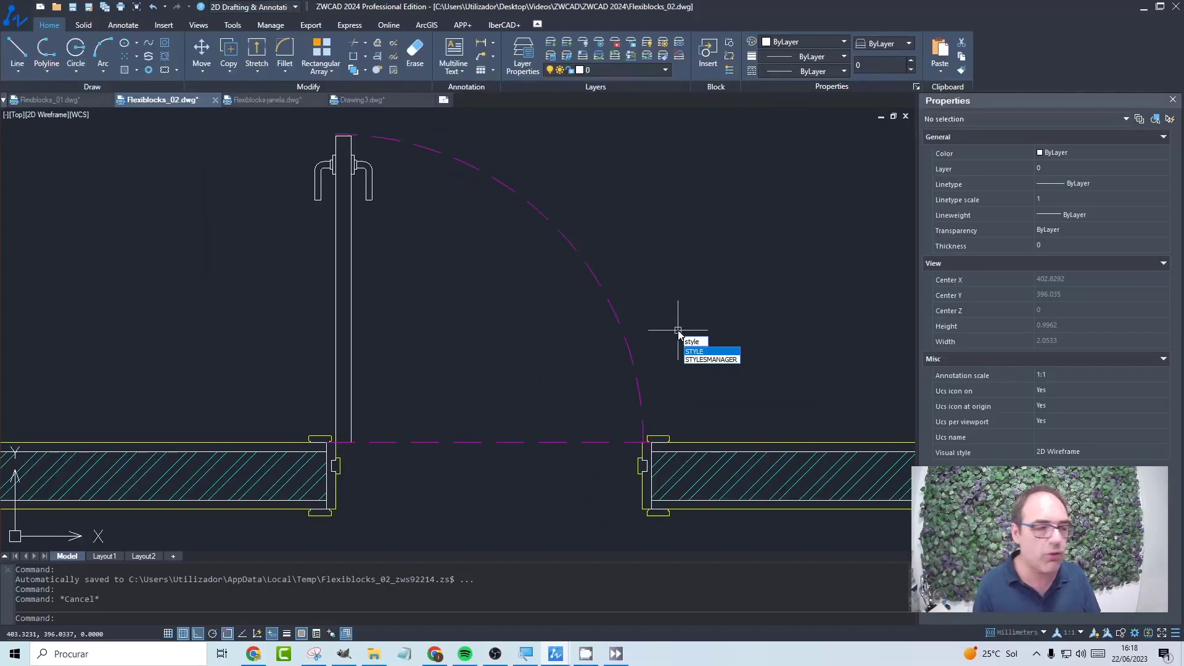
{"action": "key", "text": "Return"}
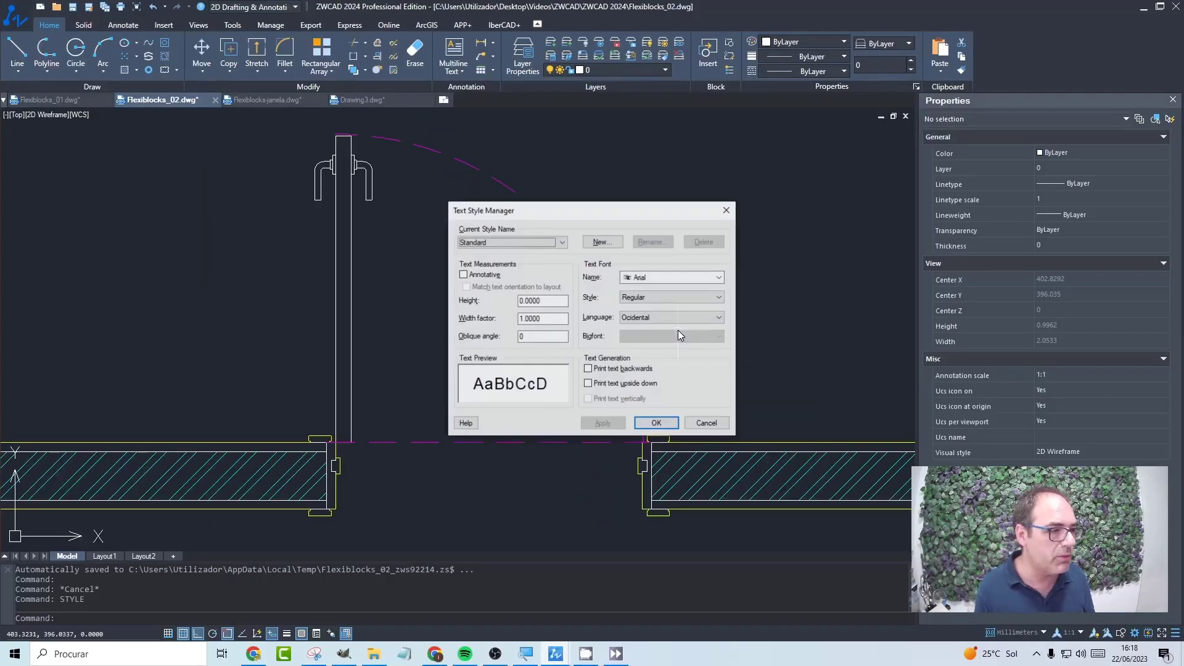
{"action": "left_click", "coordinate": [596, 243]}
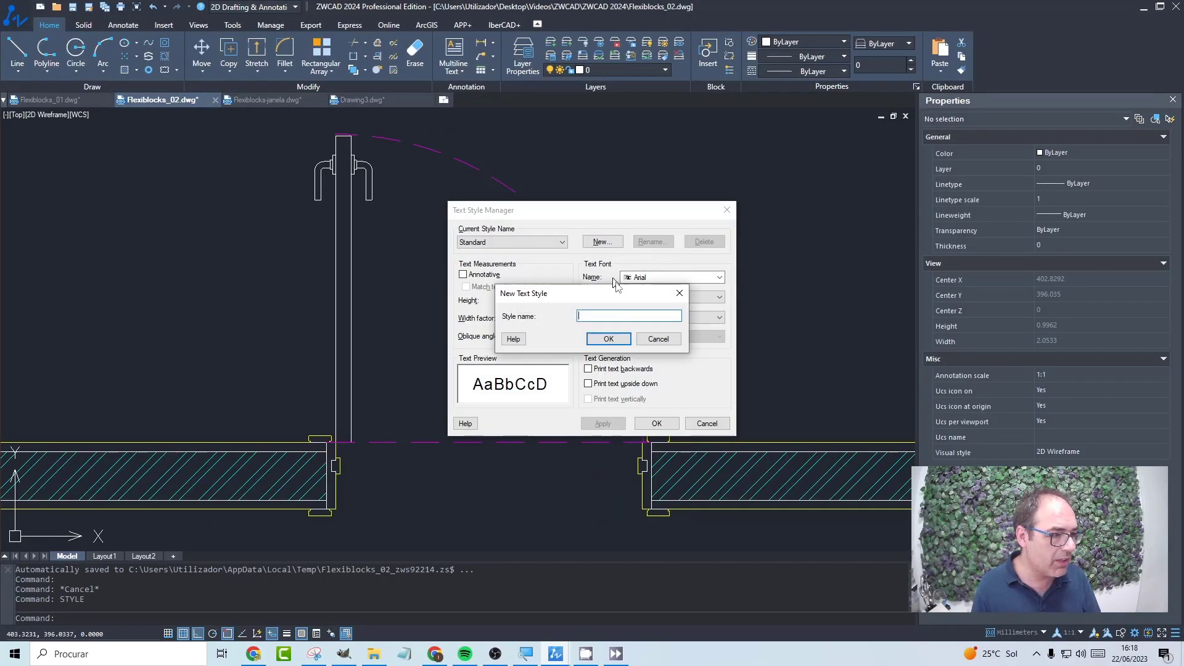
{"action": "type", "text": "Romo"}
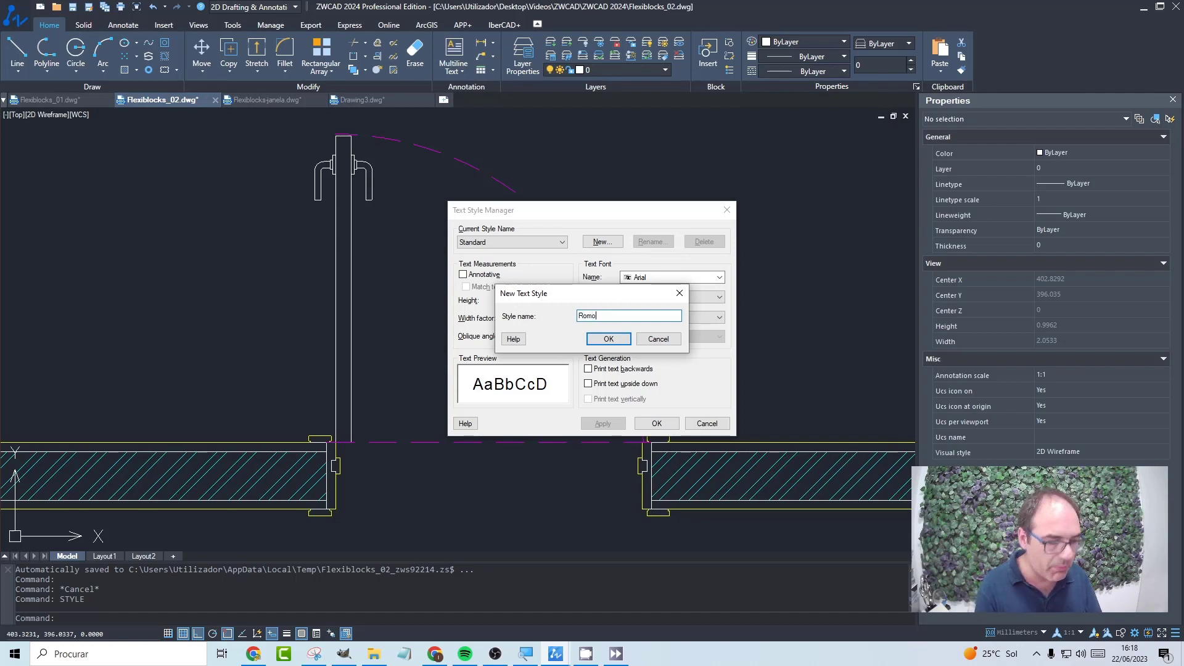
{"action": "type", "text": "n"}
{"action": "key", "text": "BackSpace"}
{"action": "key", "text": "BackSpace"}
{"action": "type", "text": "an"}
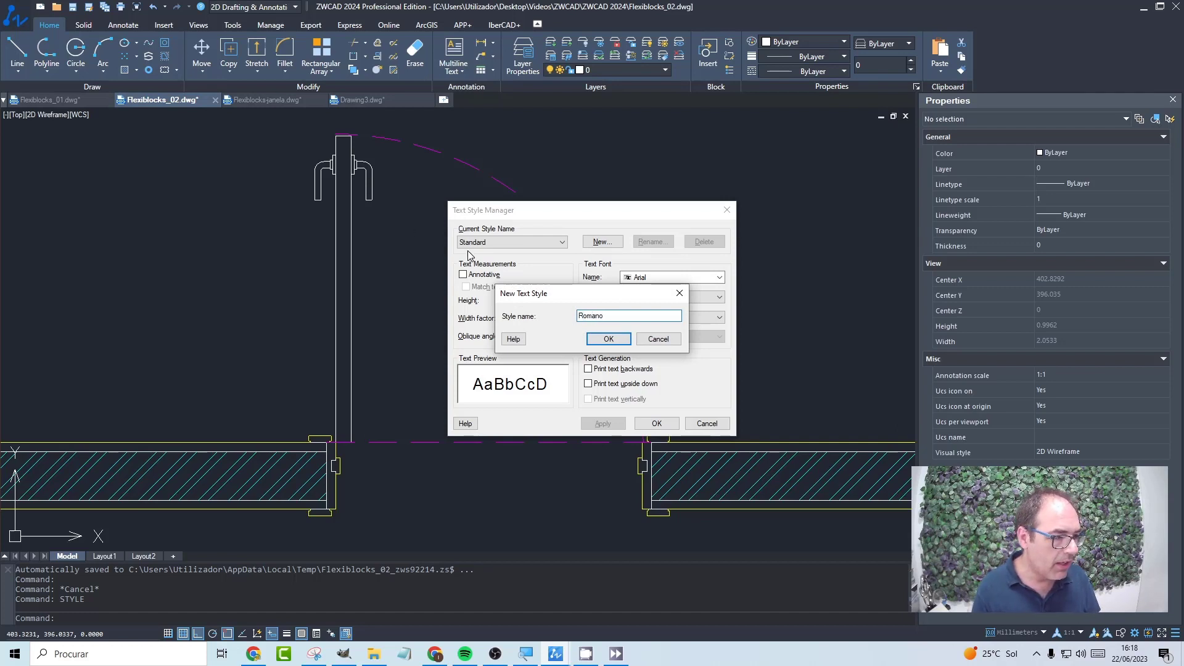
{"action": "left_click", "coordinate": [609, 339]}
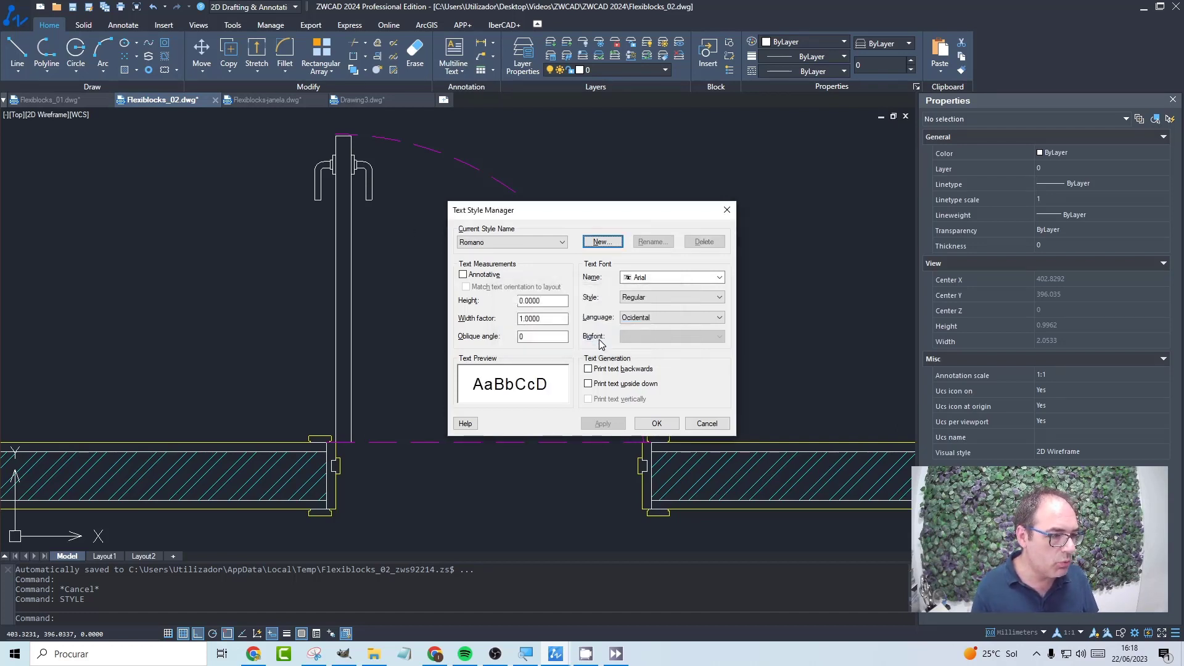
- Assign the romans.shx font to the Romano text style
{"action": "left_click", "coordinate": [677, 277]}
{"action": "scroll", "coordinate": [721, 370], "scroll_direction": "down", "scroll_amount": 8}
{"action": "scroll", "coordinate": [720, 372], "scroll_direction": "down", "scroll_amount": 20}
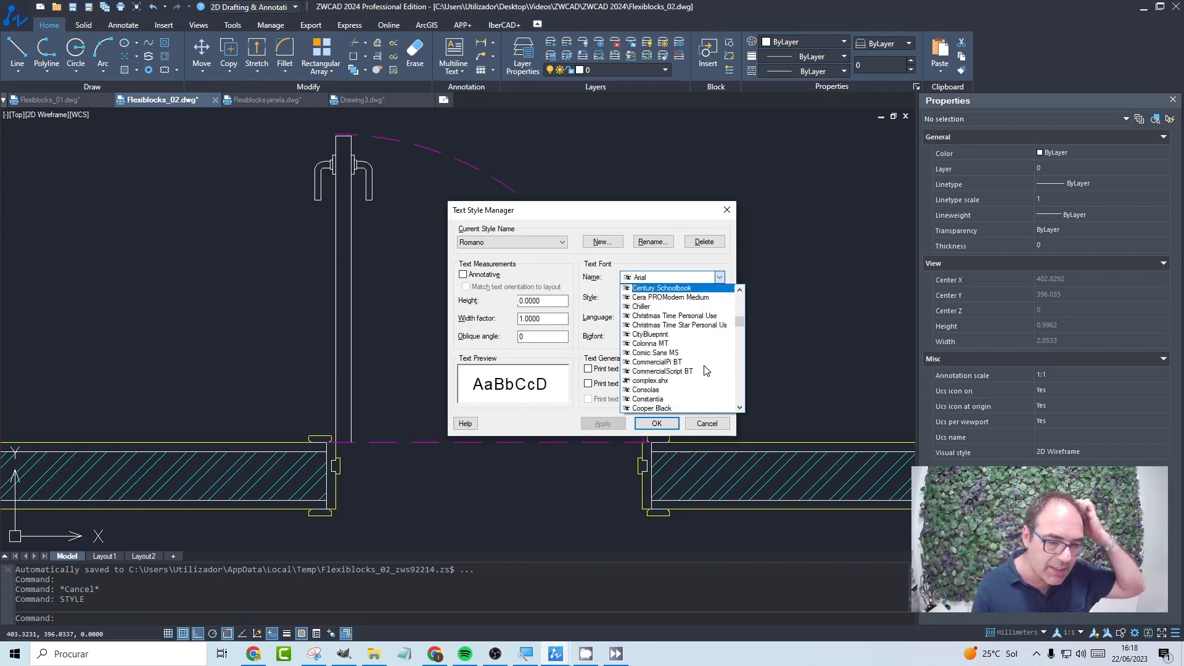
{"action": "scroll", "coordinate": [721, 390], "scroll_direction": "down", "scroll_amount": 20}
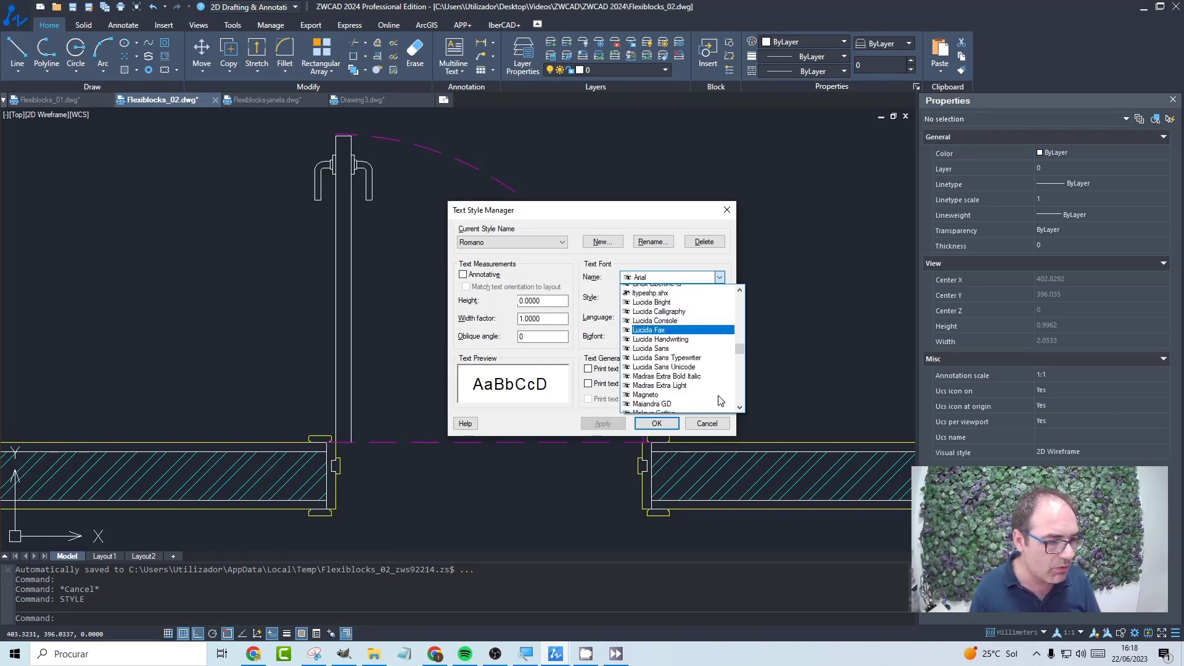
{"action": "scroll", "coordinate": [733, 333], "scroll_direction": "down", "scroll_amount": 12}
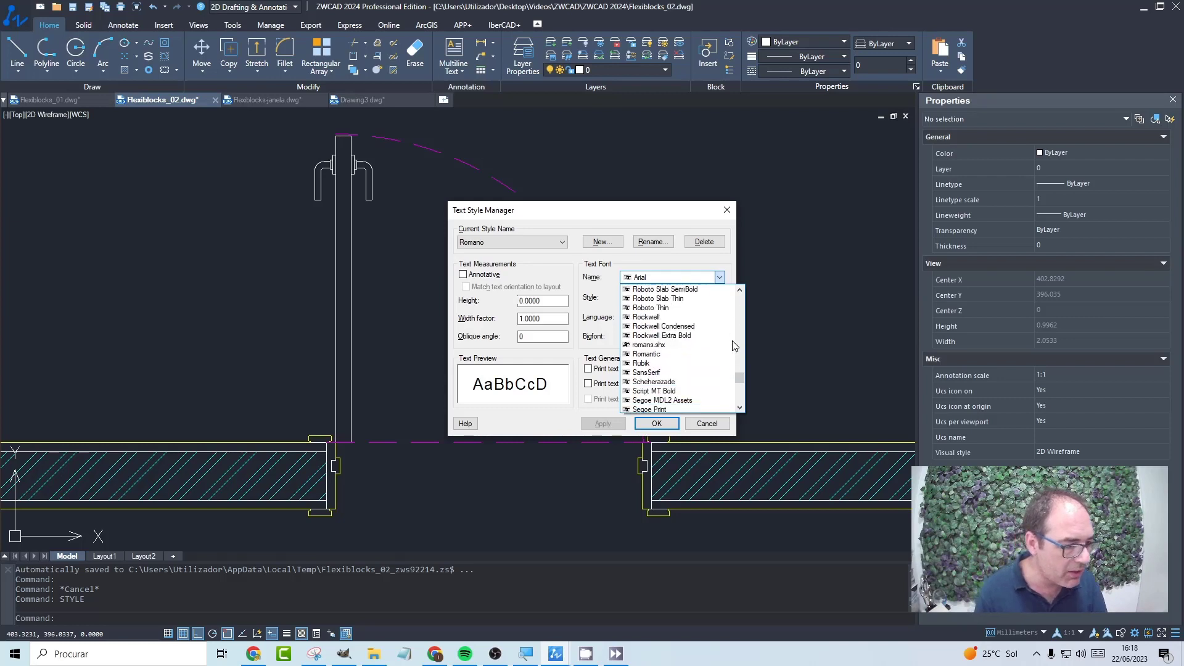
{"action": "scroll", "coordinate": [724, 336], "scroll_direction": "up", "scroll_amount": 5}
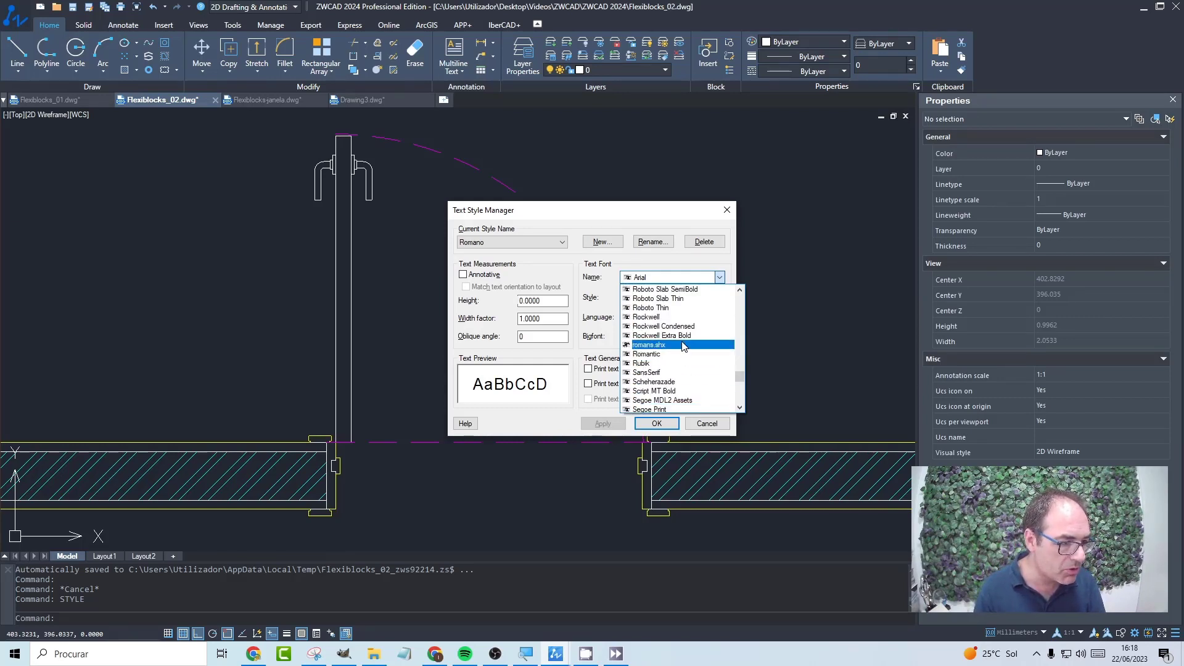
{"action": "left_click", "coordinate": [703, 345]}
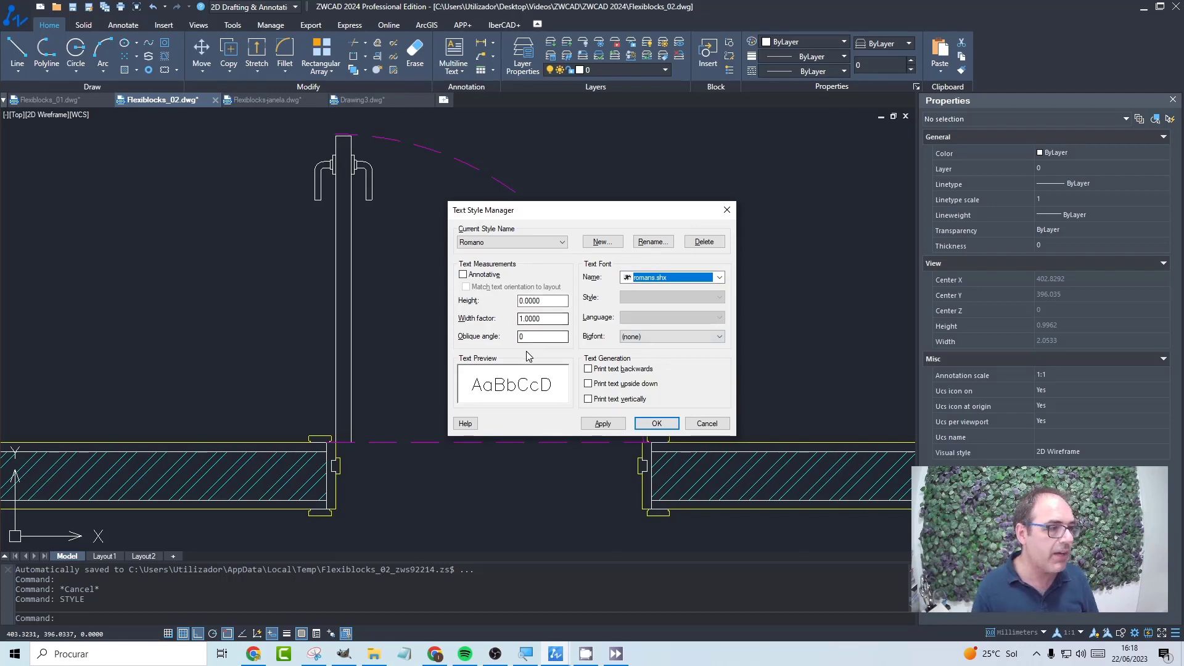
- Set the Romano text style's width factor to 0.5 and apply the change
{"action": "double_click", "coordinate": [543, 301]}
{"action": "left_click", "coordinate": [534, 338]}
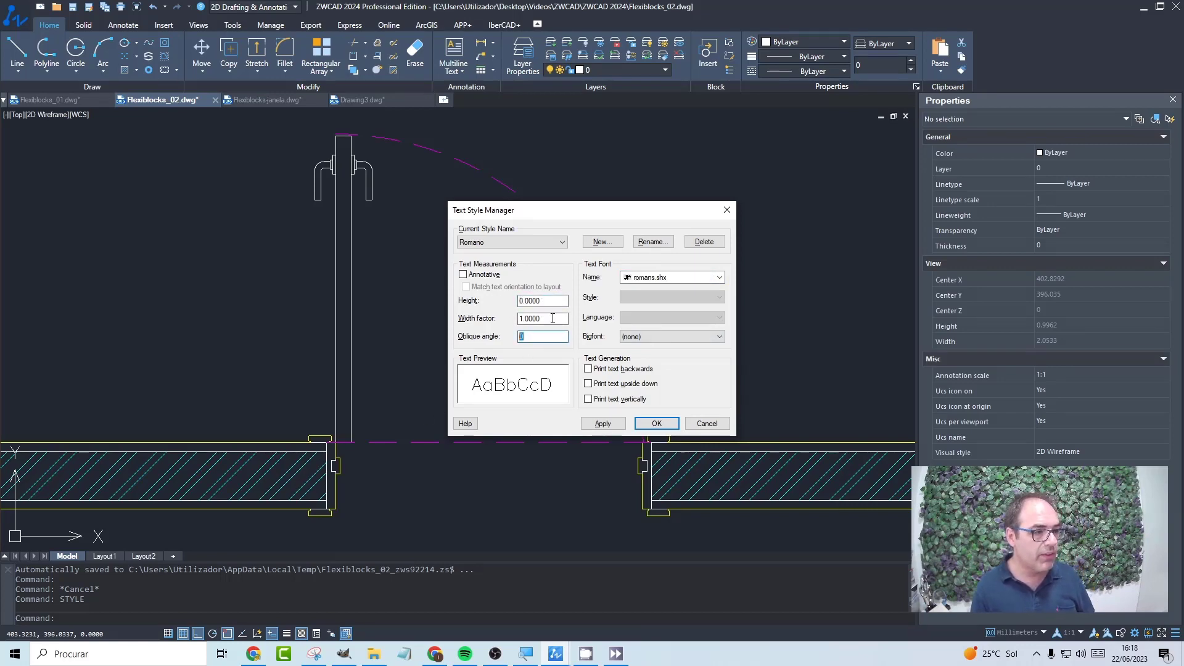
{"action": "double_click", "coordinate": [554, 319]}
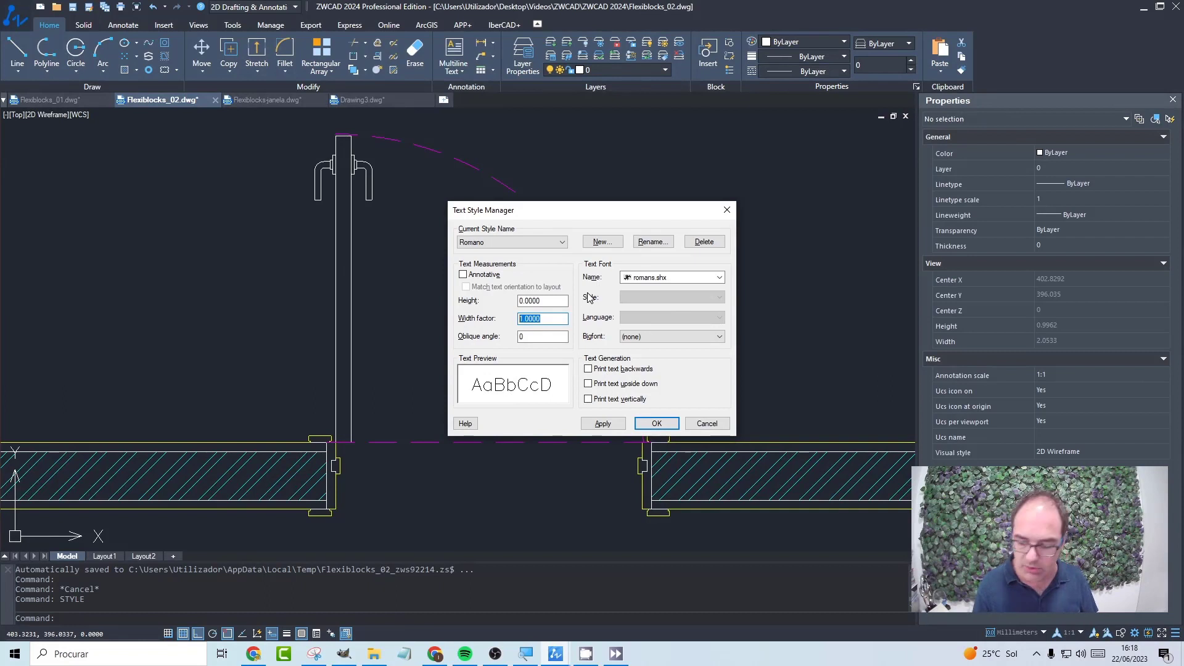
{"action": "type", "text": "0.5"}
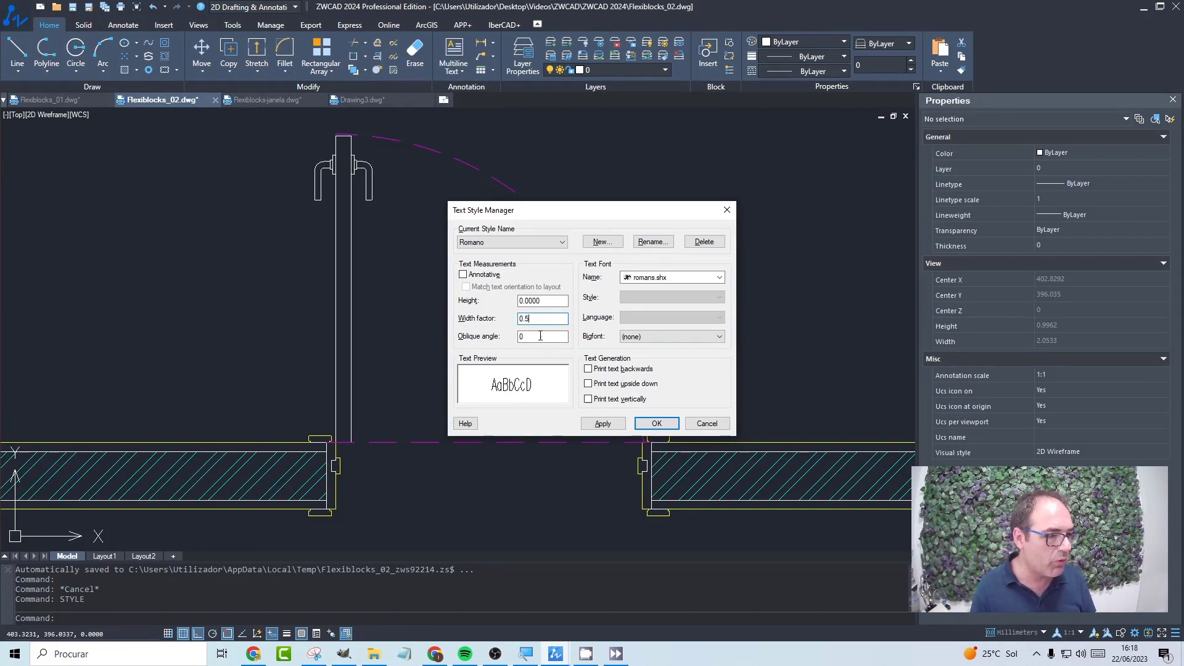
{"action": "left_click", "coordinate": [540, 336]}
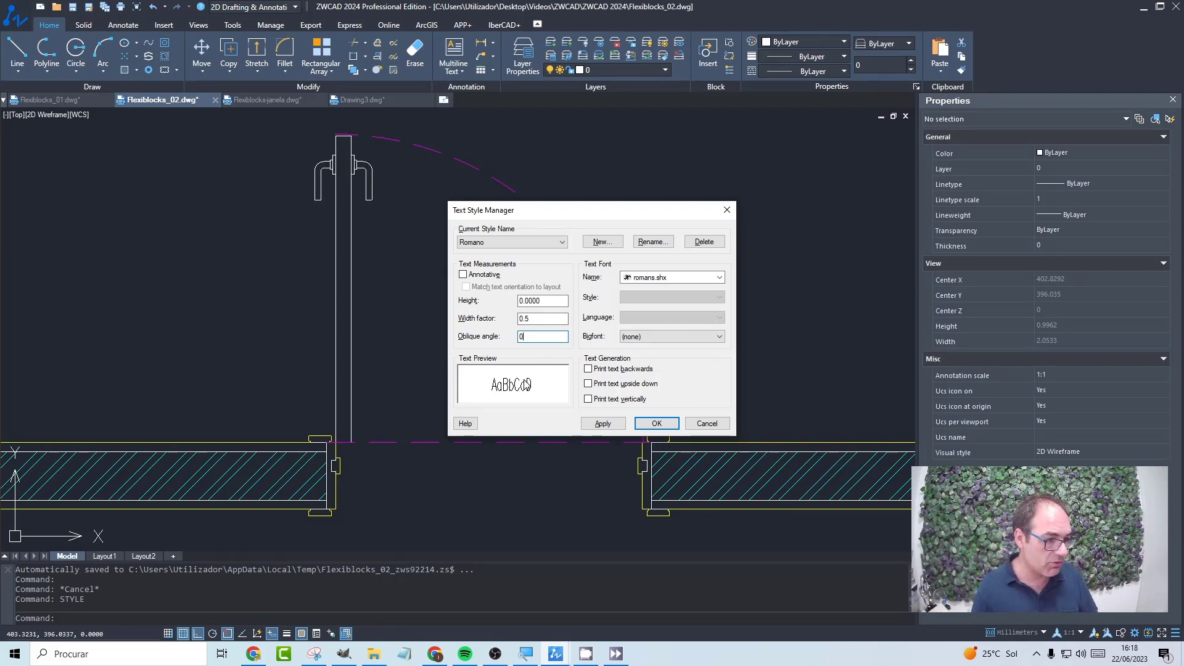
{"action": "left_click", "coordinate": [586, 425]}
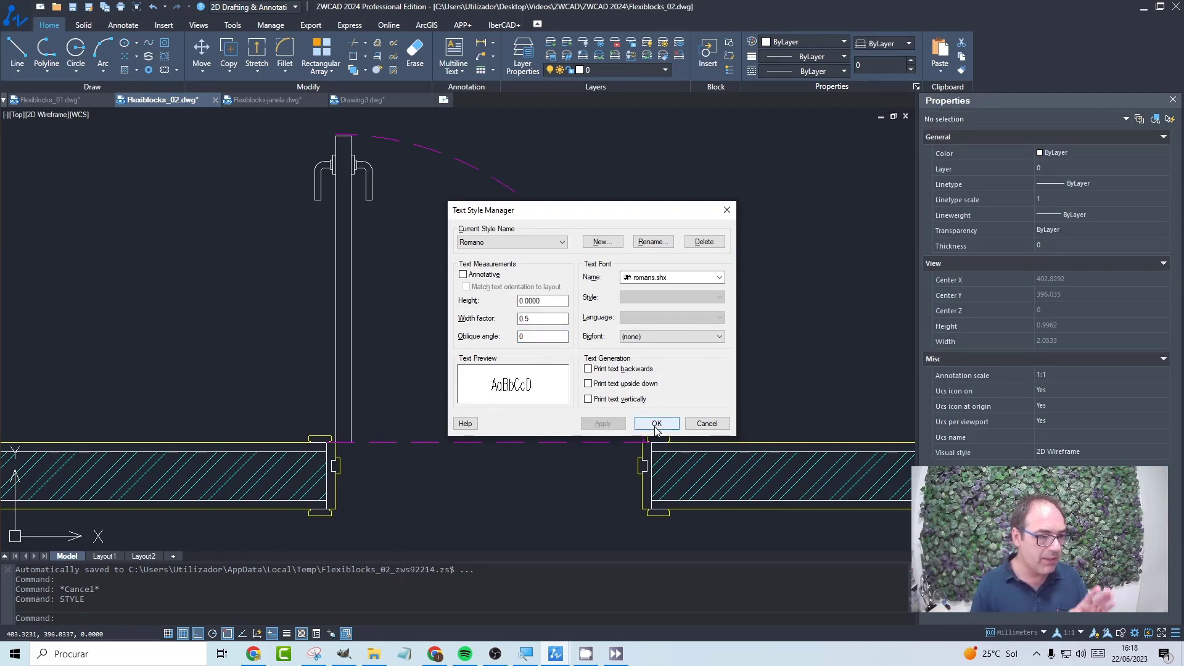
- Accept the Romano text style settings and open the door block in the Block Editor
{"action": "left_click", "coordinate": [656, 426]}
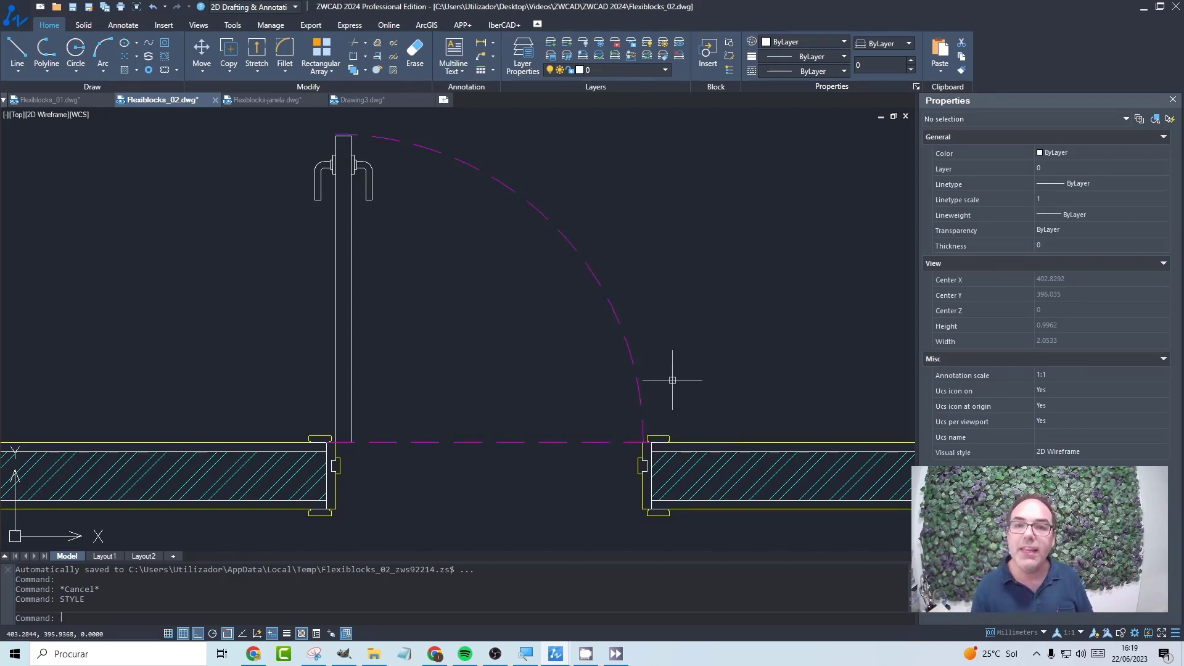
{"action": "double_click", "coordinate": [608, 307]}
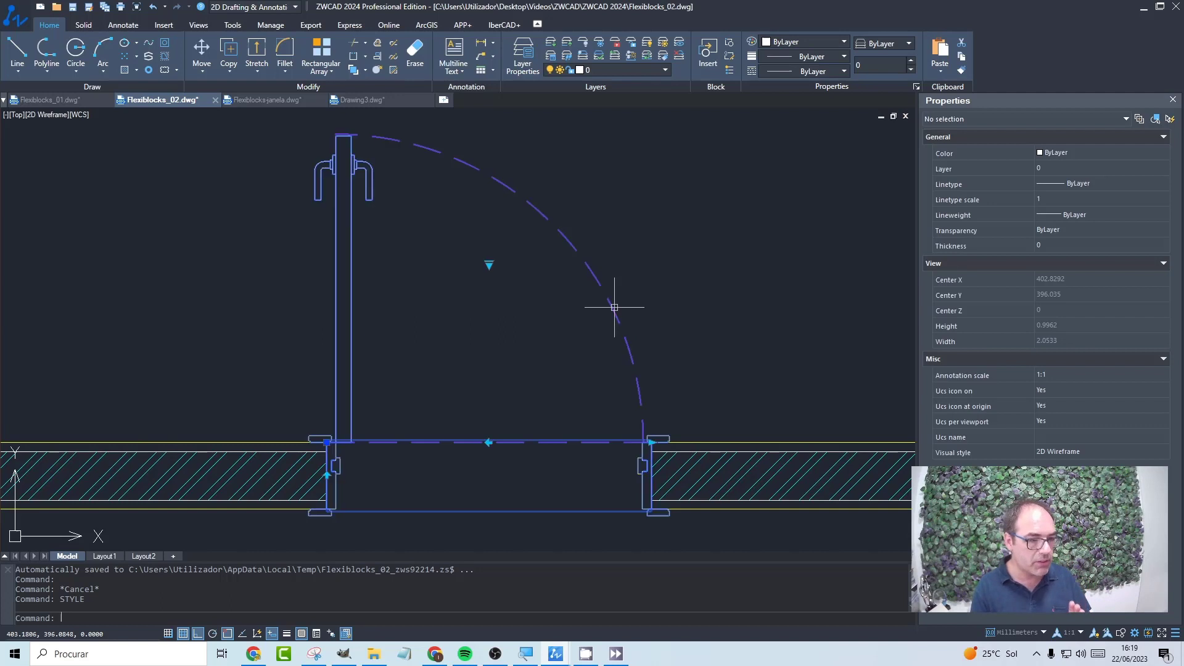
{"action": "left_click", "coordinate": [768, 397]}
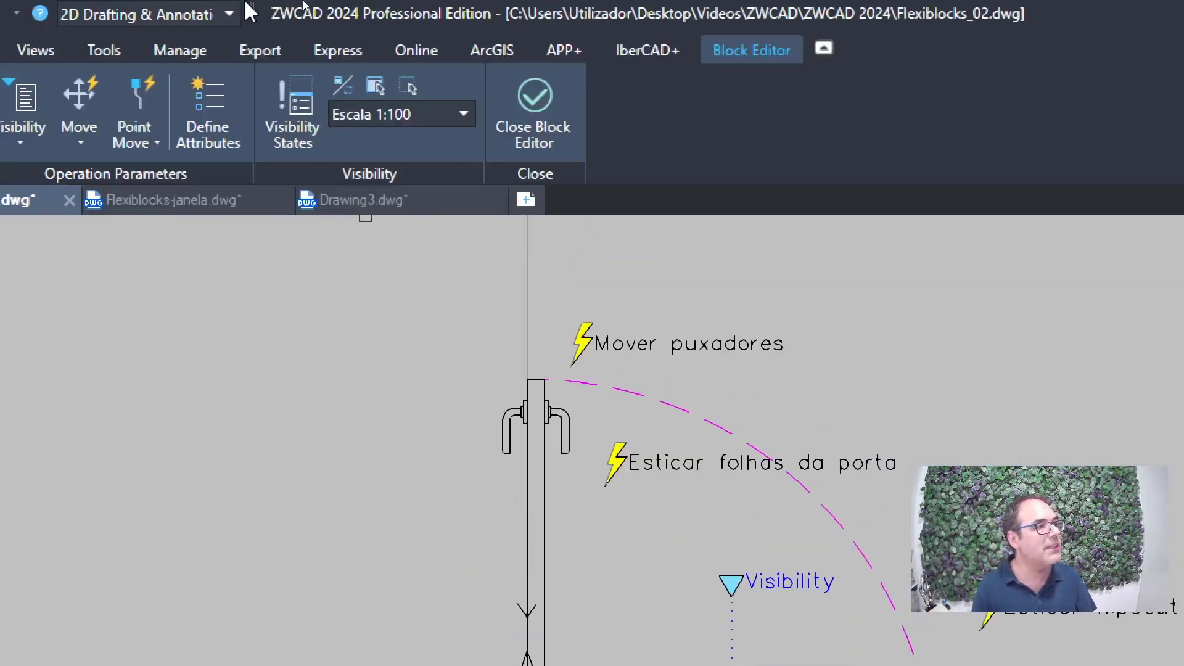
- Check the door block's available visibility states and examine the parameters and actions around the door opening
{"action": "left_click", "coordinate": [374, 59]}
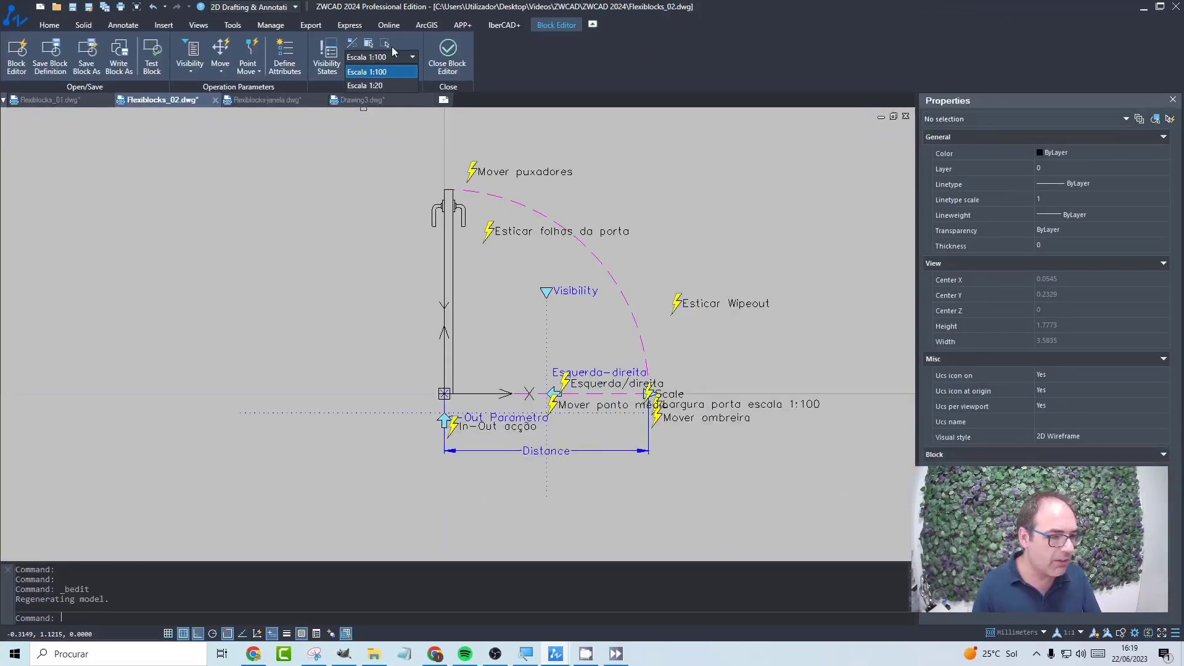
{"action": "left_click", "coordinate": [898, 81]}
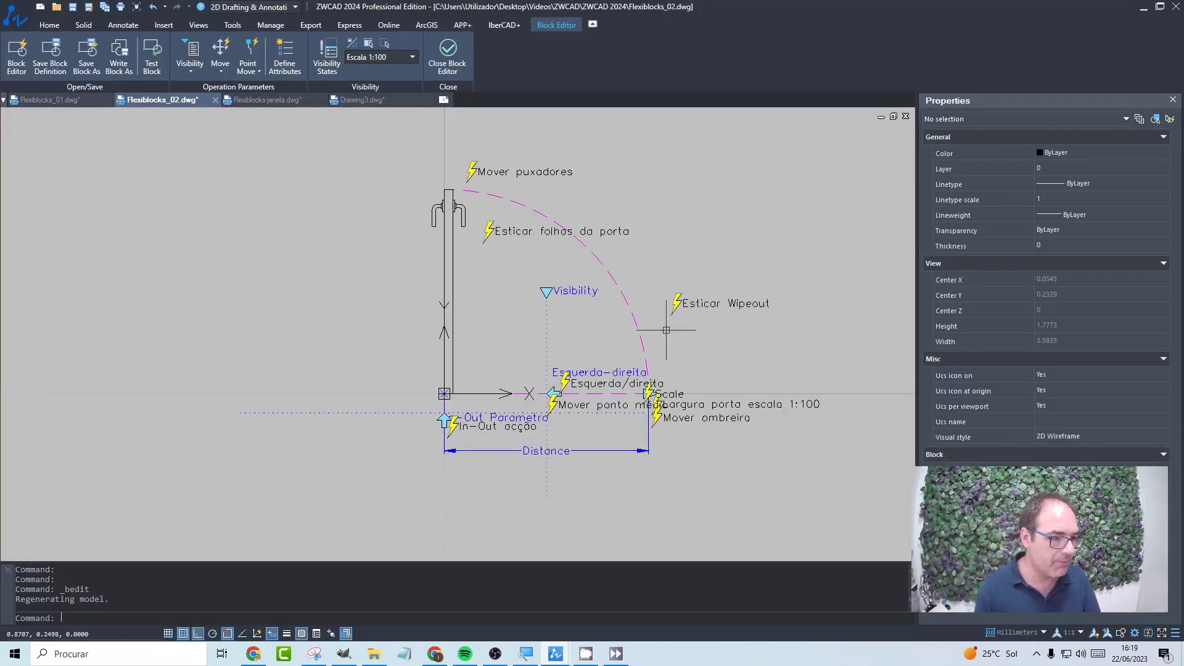
{"action": "scroll", "coordinate": [606, 386], "scroll_direction": "up", "scroll_amount": 4}
{"action": "middle_click_drag", "start_coordinate": [599, 407], "coordinate": [786, 285]}
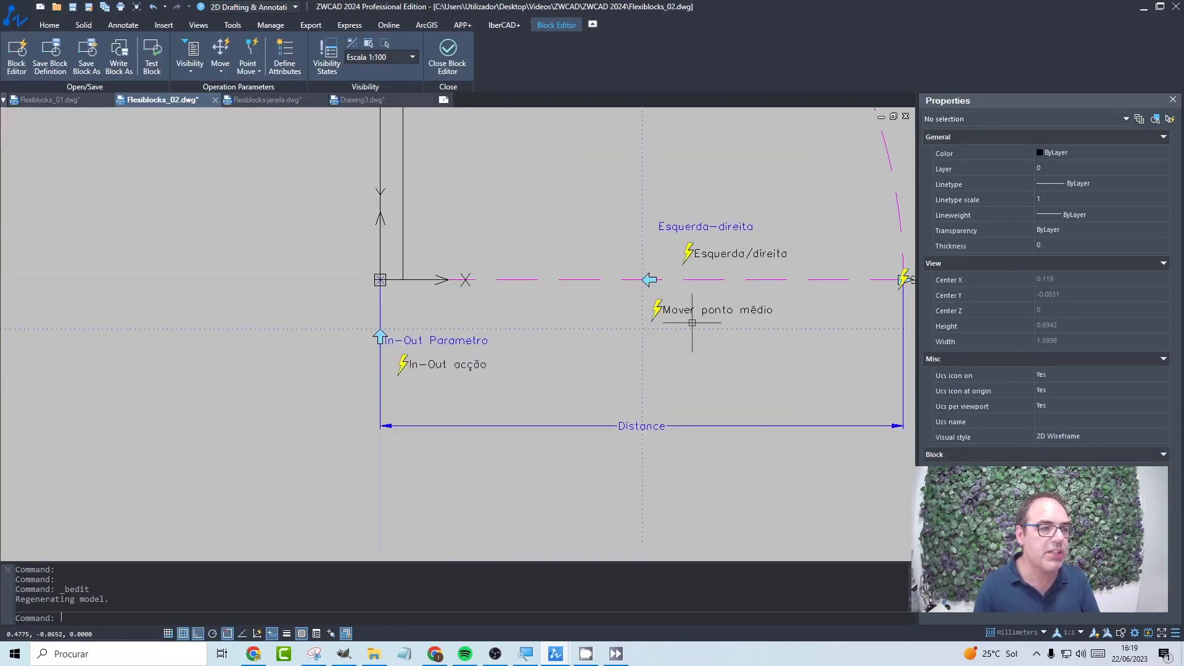
{"action": "middle_click_drag", "start_coordinate": [692, 323], "coordinate": [617, 370]}
{"action": "scroll", "coordinate": [617, 370], "scroll_direction": "down", "scroll_amount": 2}
{"action": "middle_click_drag", "start_coordinate": [522, 417], "coordinate": [496, 466]}
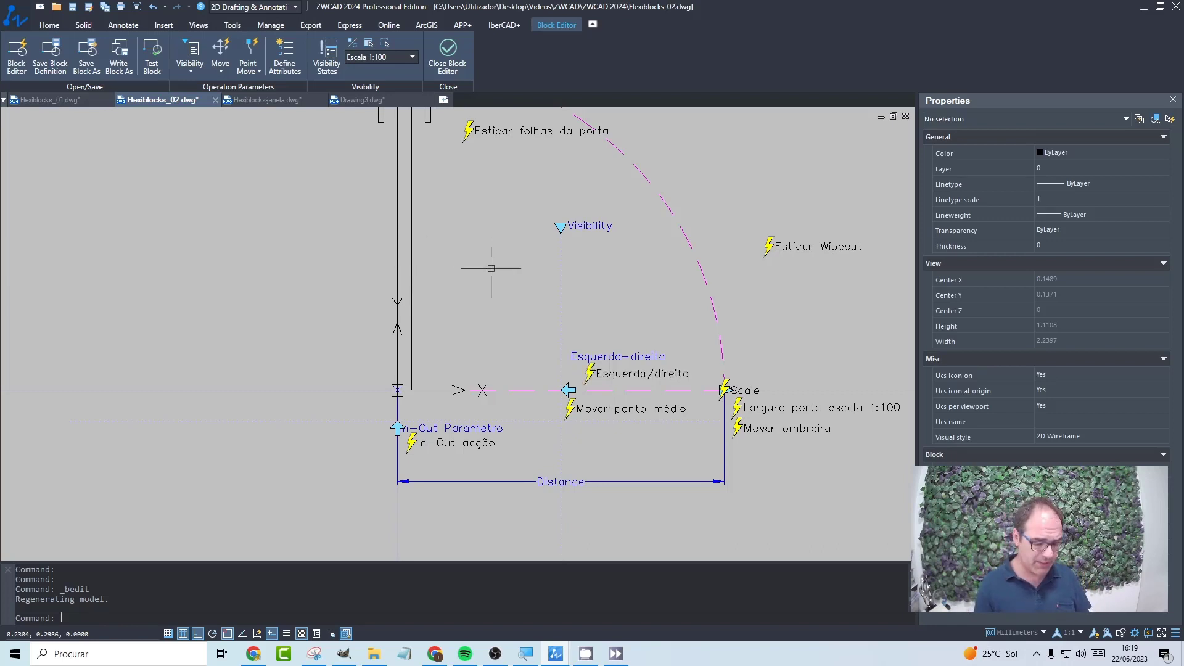
- Add the single-line text "x" at the centre of the door opening, justified middle-center, with height 0.1 and rotation 0
{"action": "type", "text": "dt"}
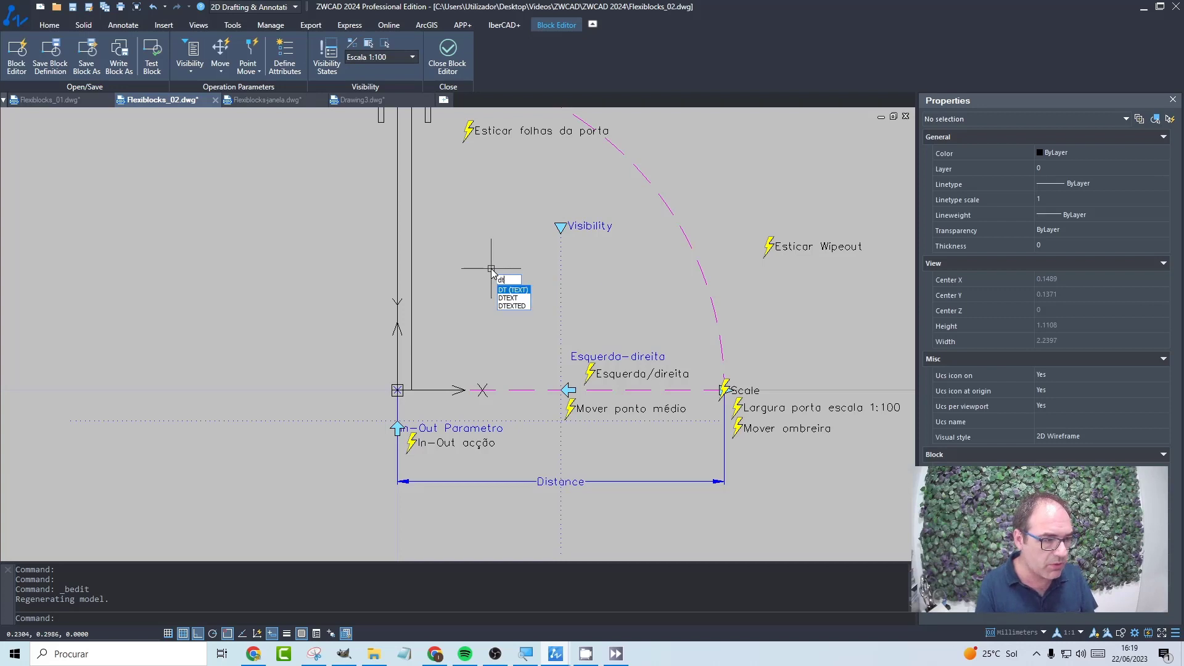
{"action": "key", "text": "Return"}
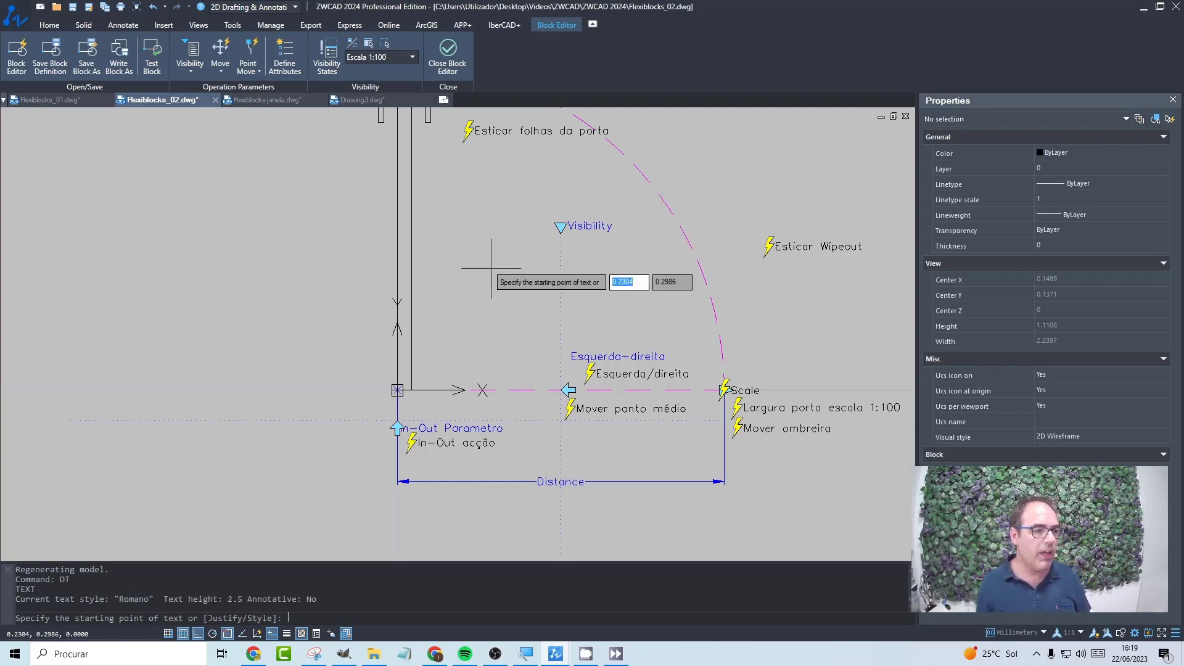
{"action": "right_click", "coordinate": [416, 243]}
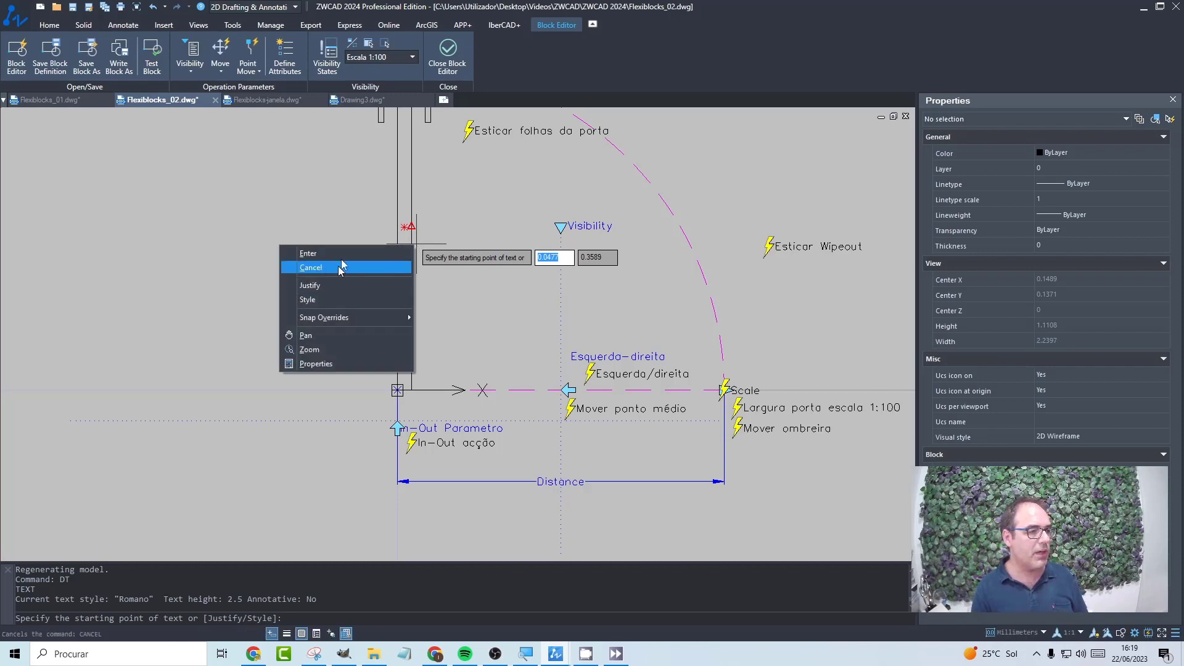
{"action": "left_click", "coordinate": [333, 285]}
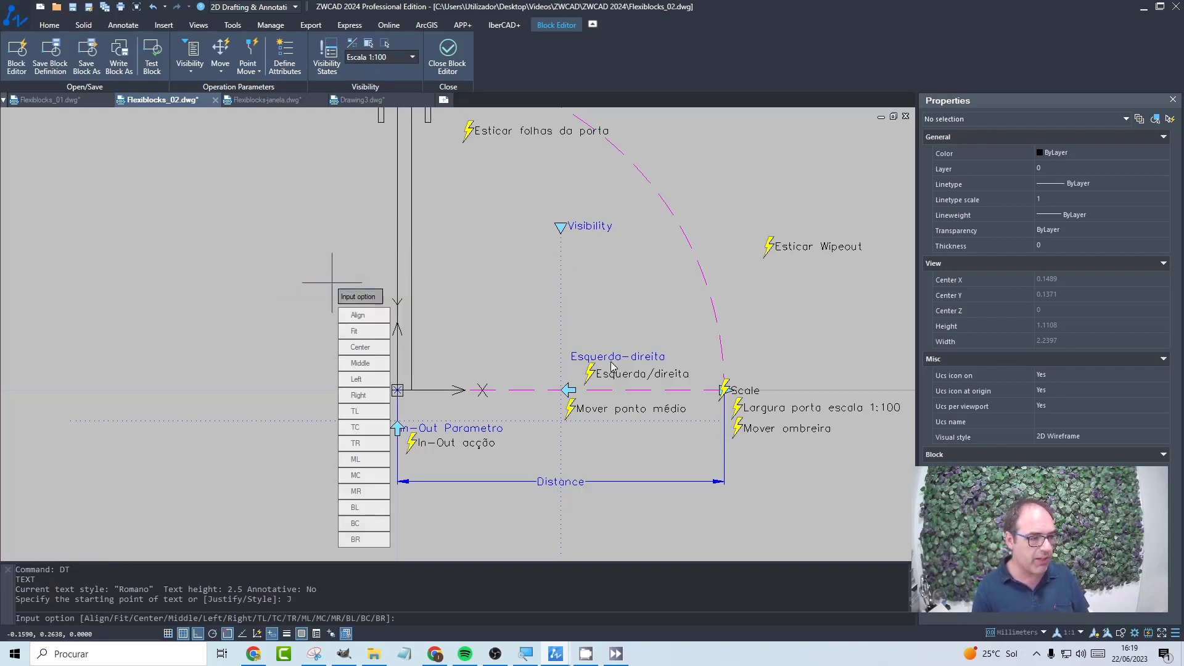
{"action": "left_click", "coordinate": [364, 477]}
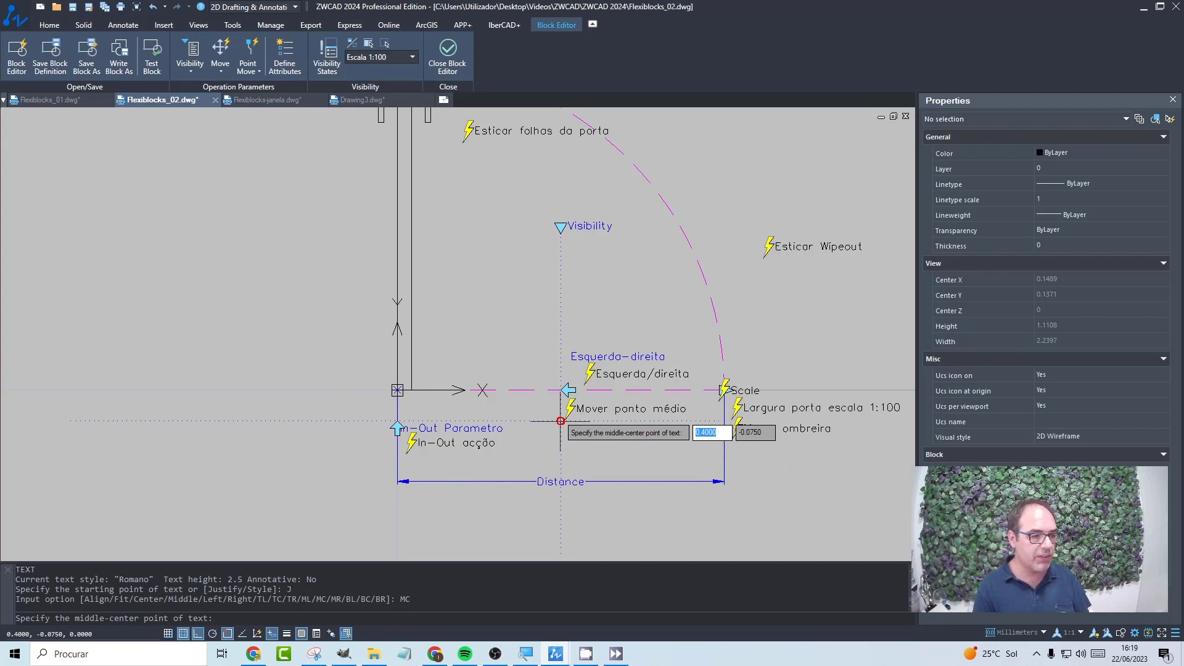
{"action": "scroll", "coordinate": [560, 422], "scroll_direction": "up", "scroll_amount": 4}
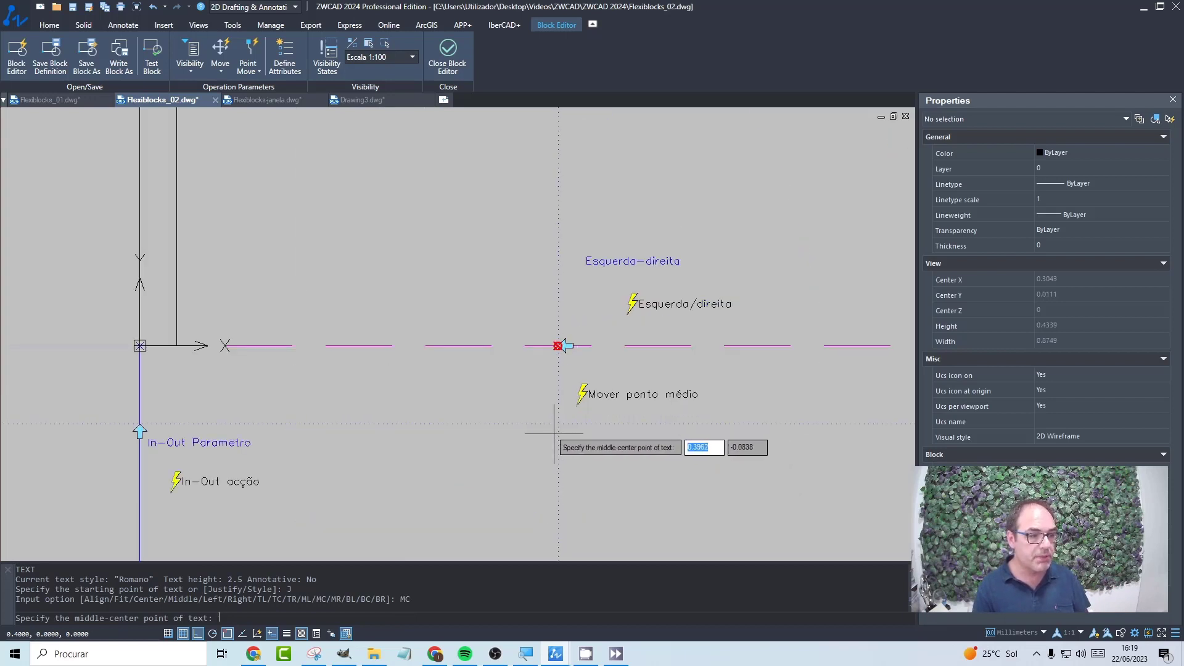
{"action": "scroll", "coordinate": [554, 433], "scroll_direction": "down", "scroll_amount": 4}
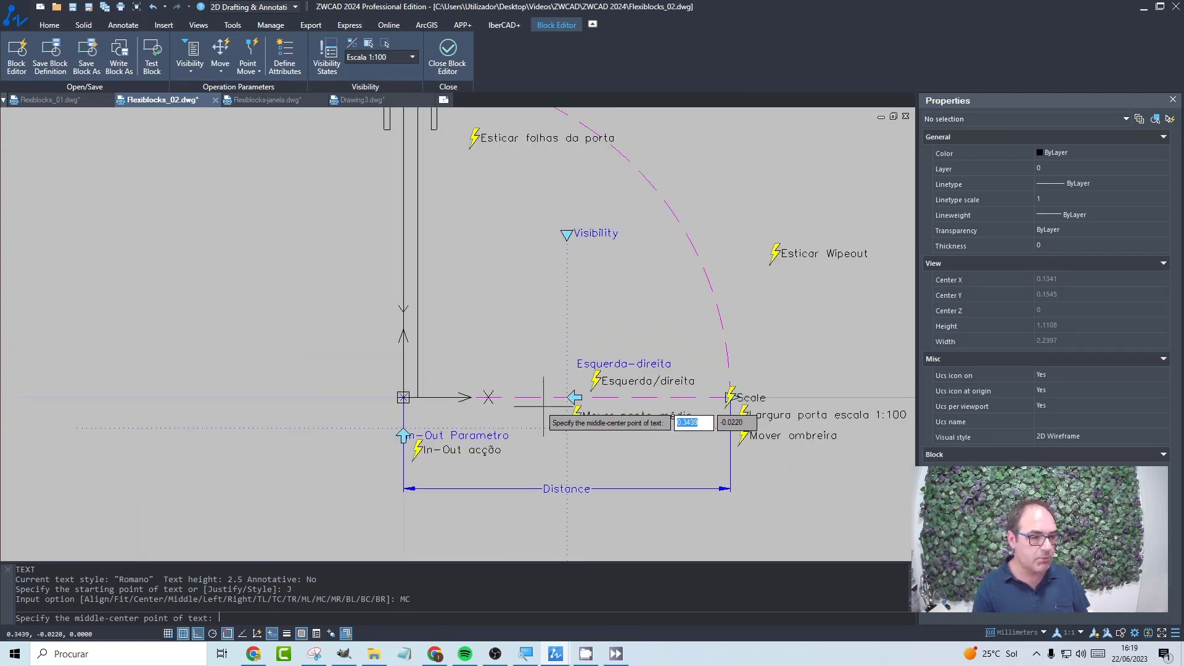
{"action": "left_click", "coordinate": [567, 428]}
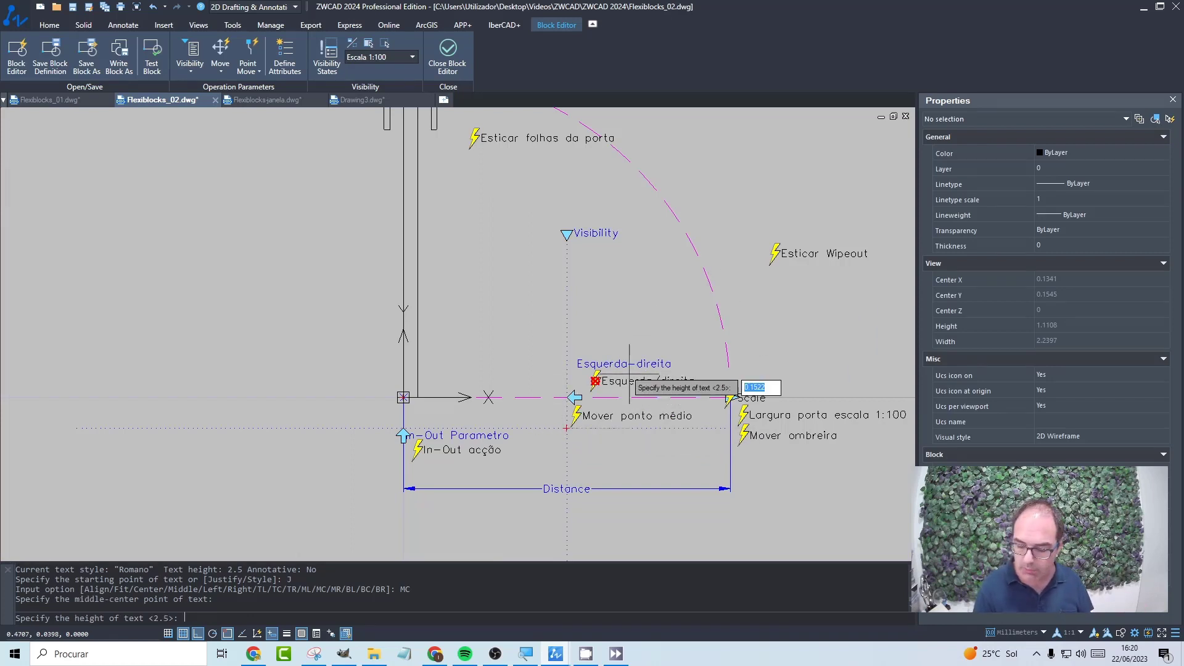
{"action": "type", "text": "0"}
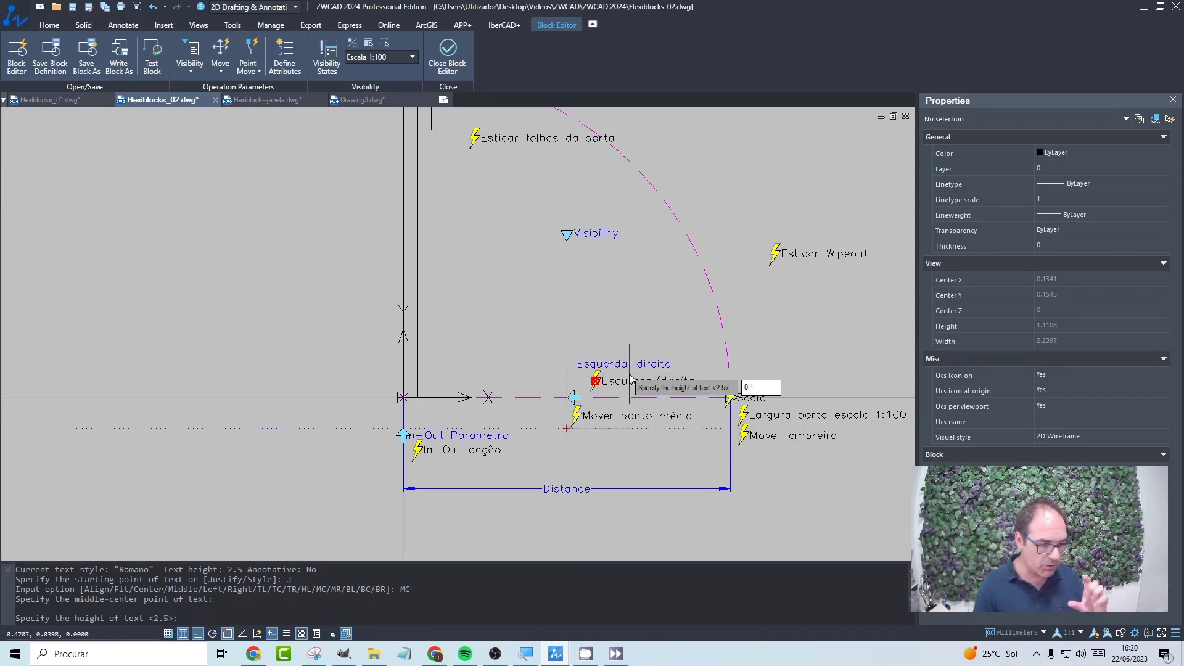
{"action": "key", "text": "Return"}
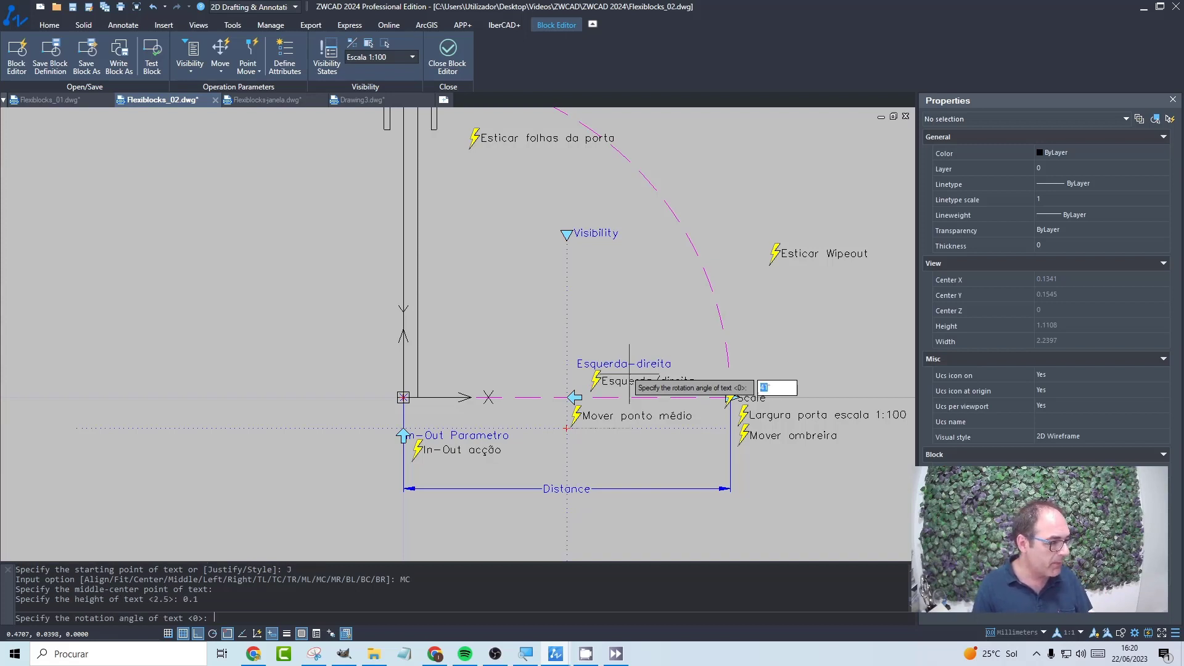
{"action": "key", "text": "Return"}
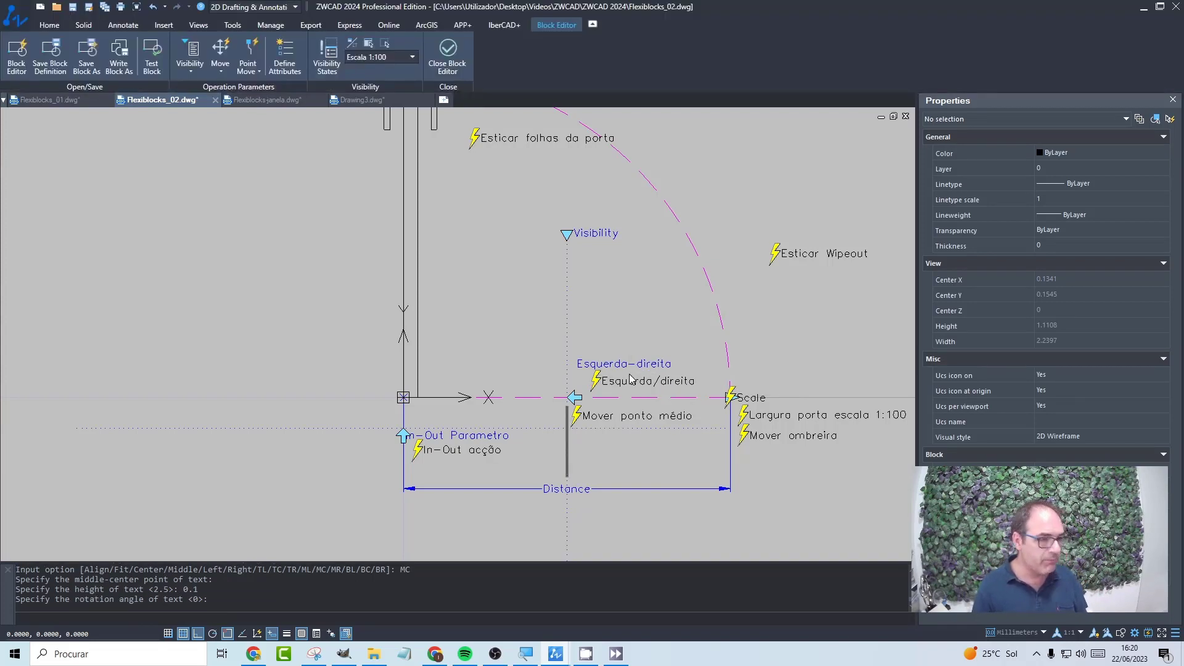
{"action": "type", "text": "x"}
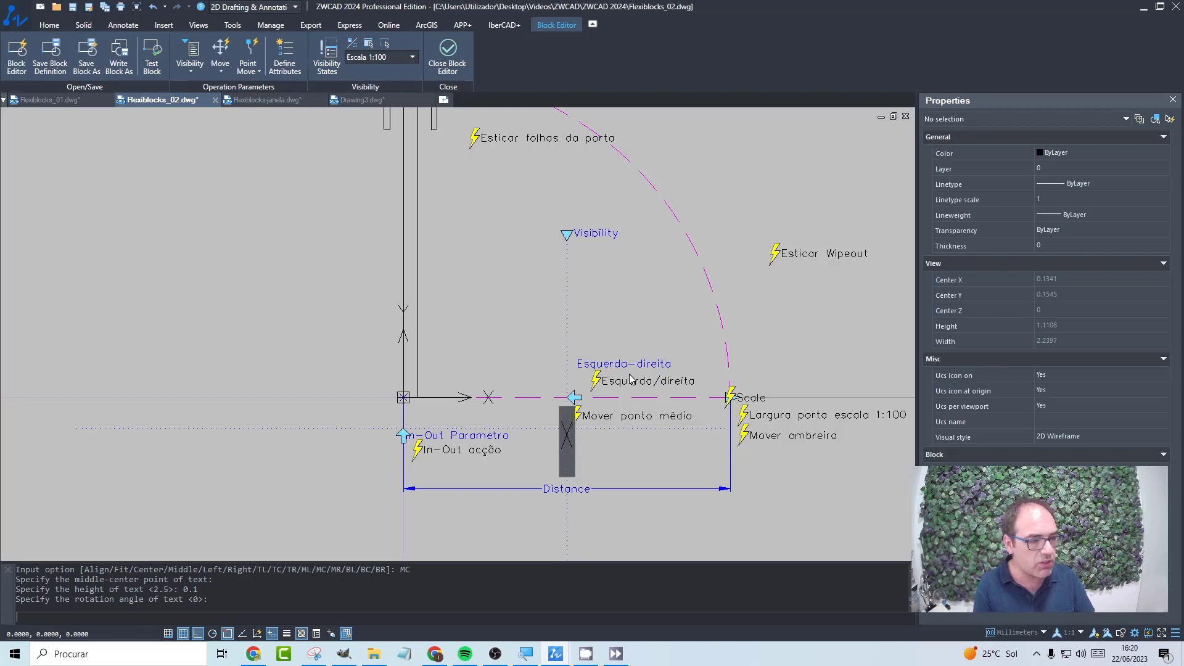
{"action": "key", "text": "Return"}
{"action": "key", "text": "Return"}
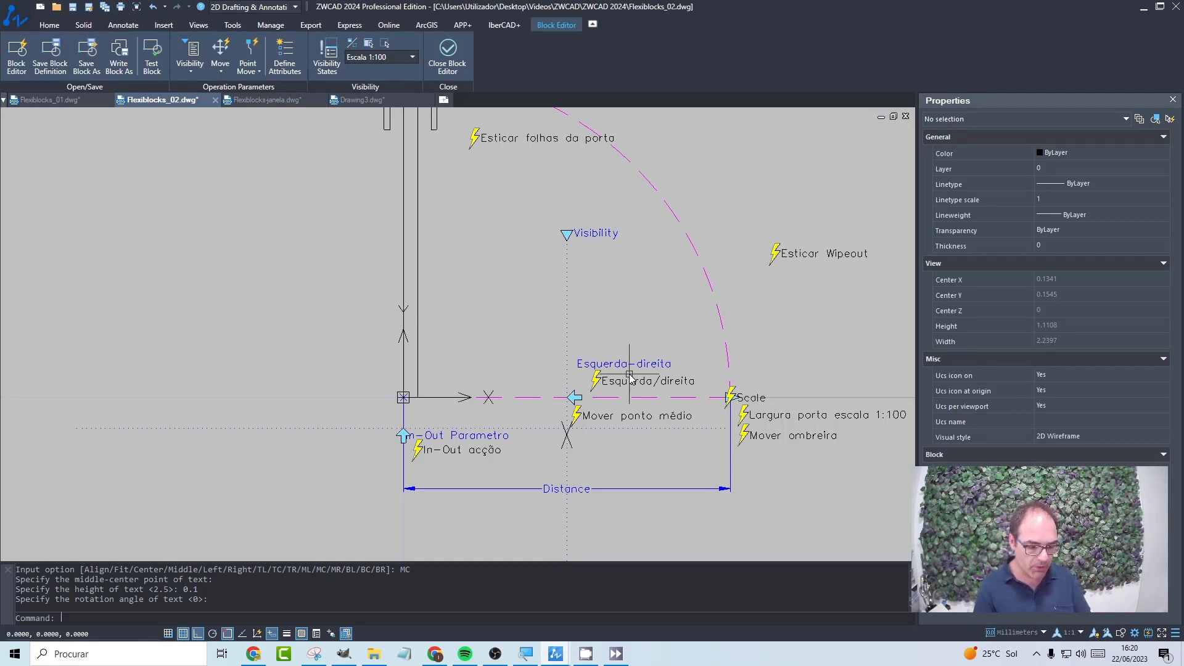
- Add the single-line text "2.00m" at the same centre point, justified middle-right, with height 0.1 and rotation 0
{"action": "type", "text": "dt"}
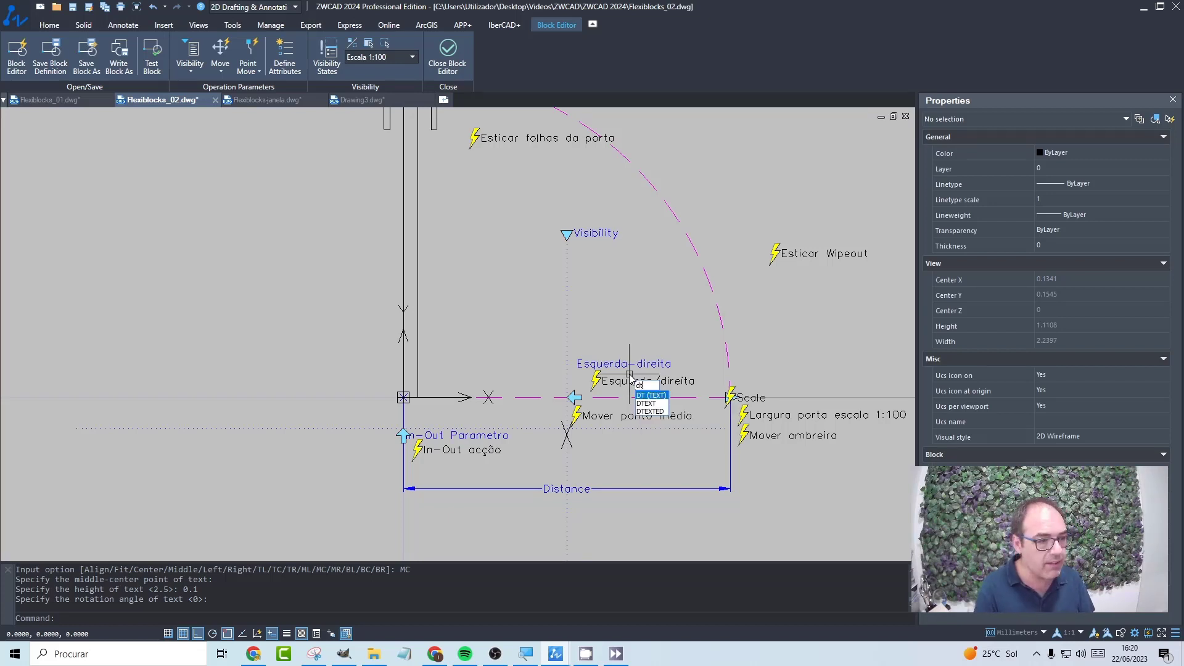
{"action": "key", "text": "Return"}
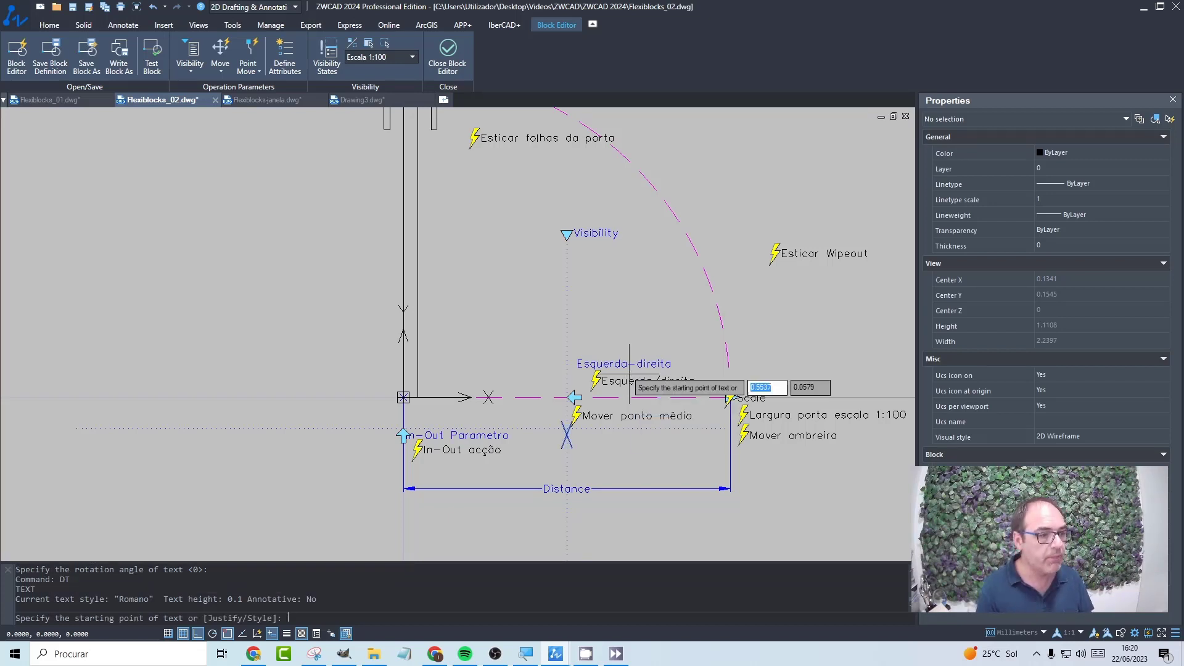
{"action": "right_click", "coordinate": [581, 342]}
{"action": "left_click", "coordinate": [523, 376]}
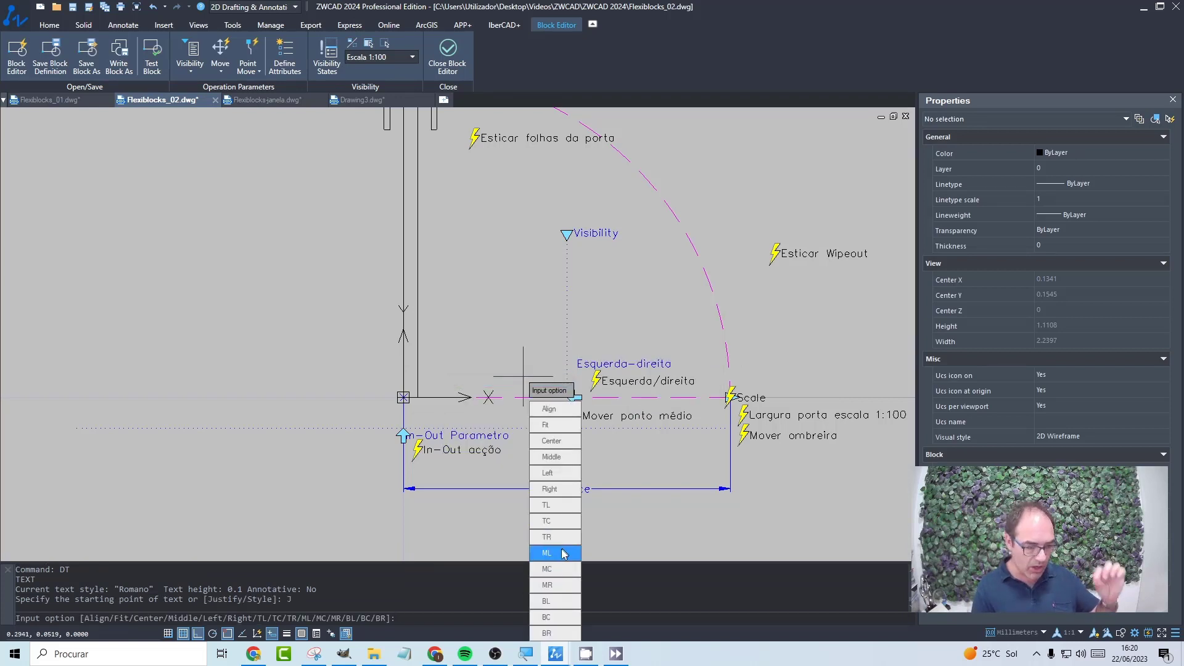
{"action": "left_click", "coordinate": [568, 585]}
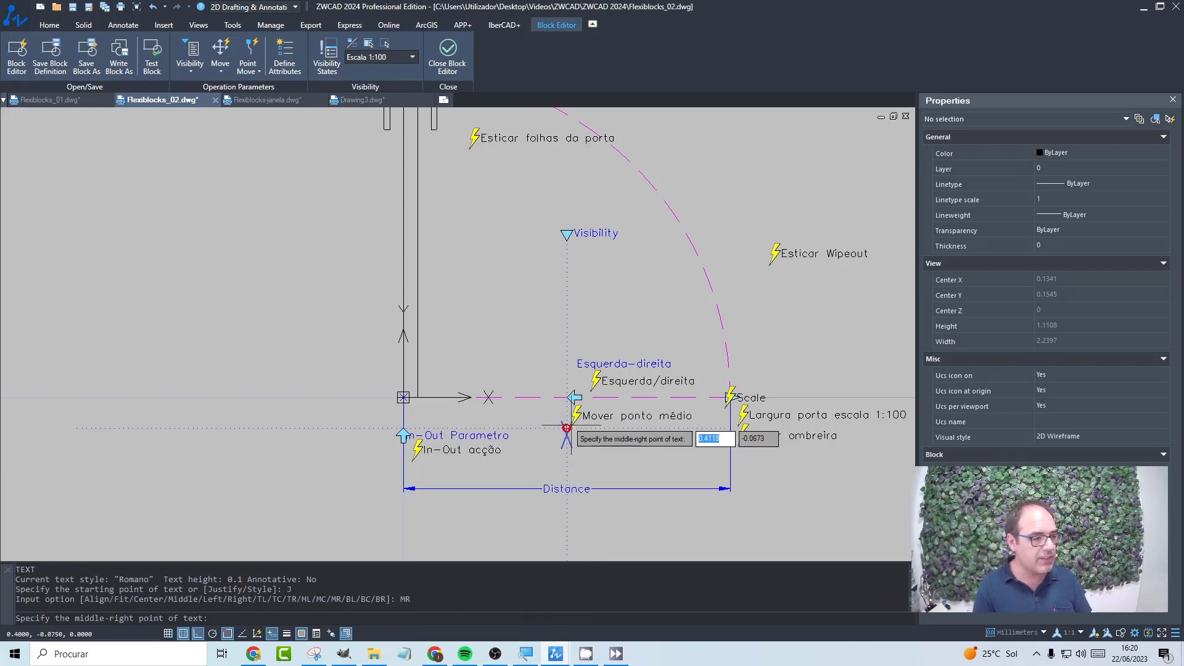
{"action": "left_click", "coordinate": [566, 427]}
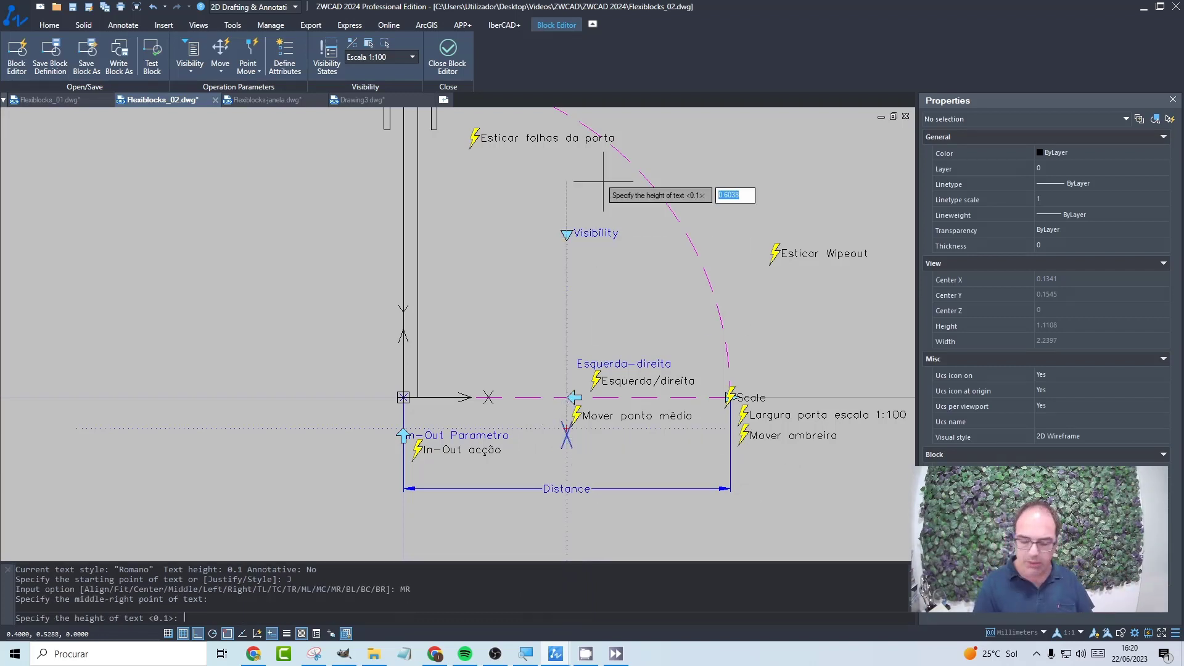
{"action": "key", "text": "Return"}
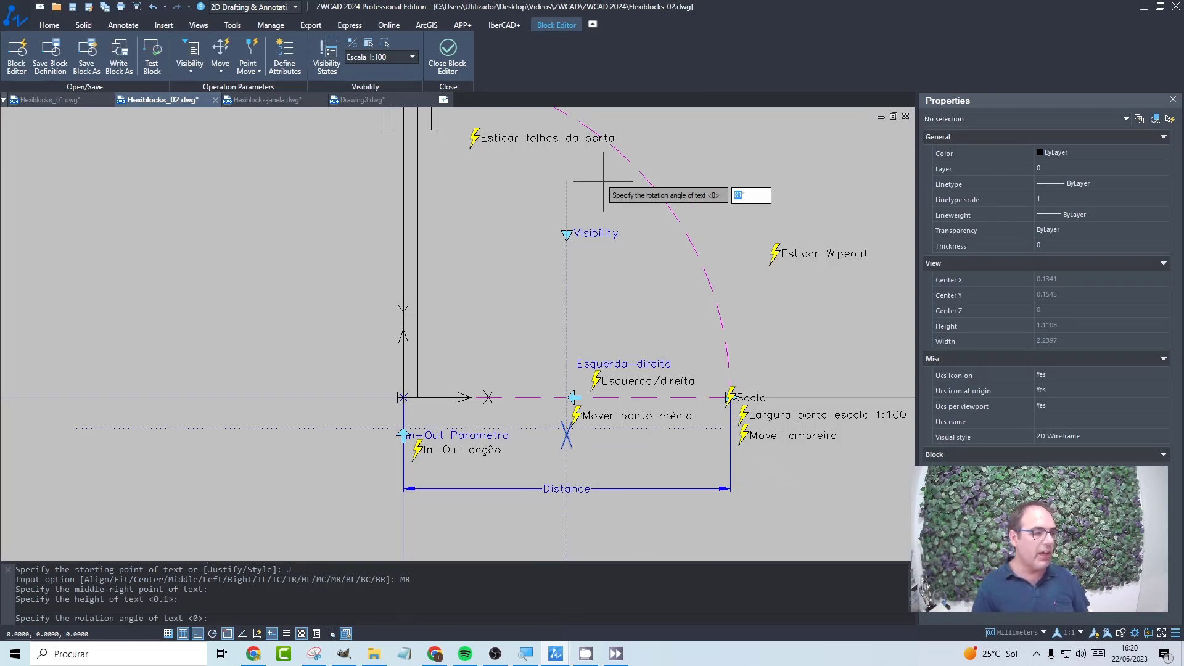
{"action": "key", "text": "Return"}
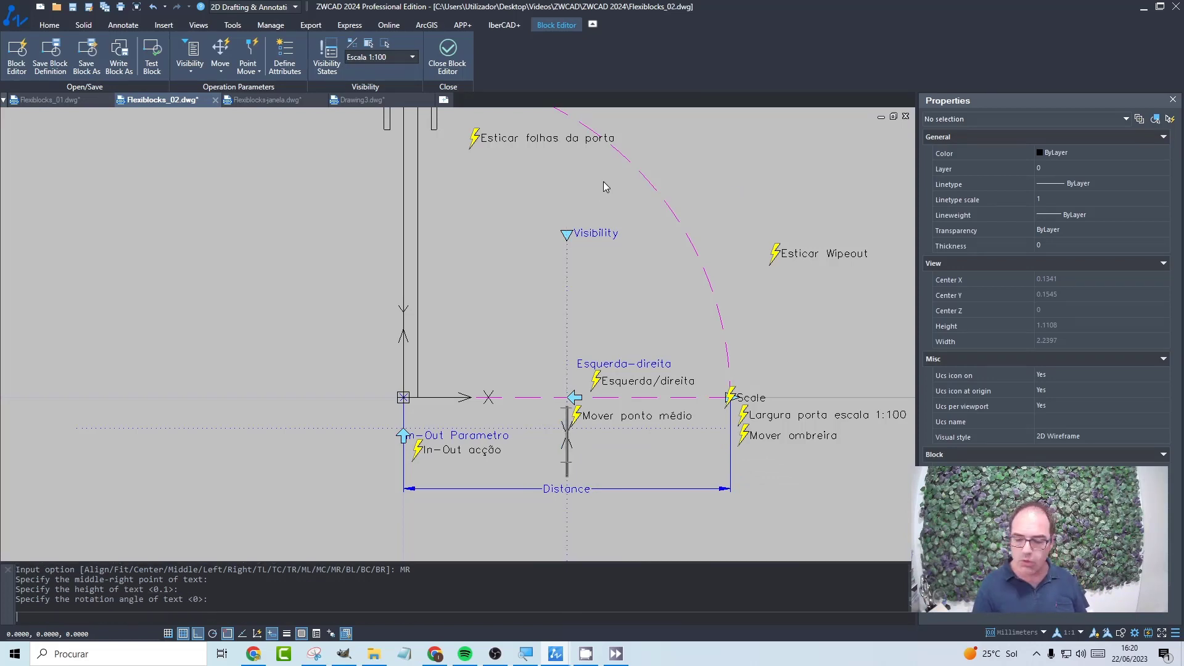
{"action": "type", "text": "2"}
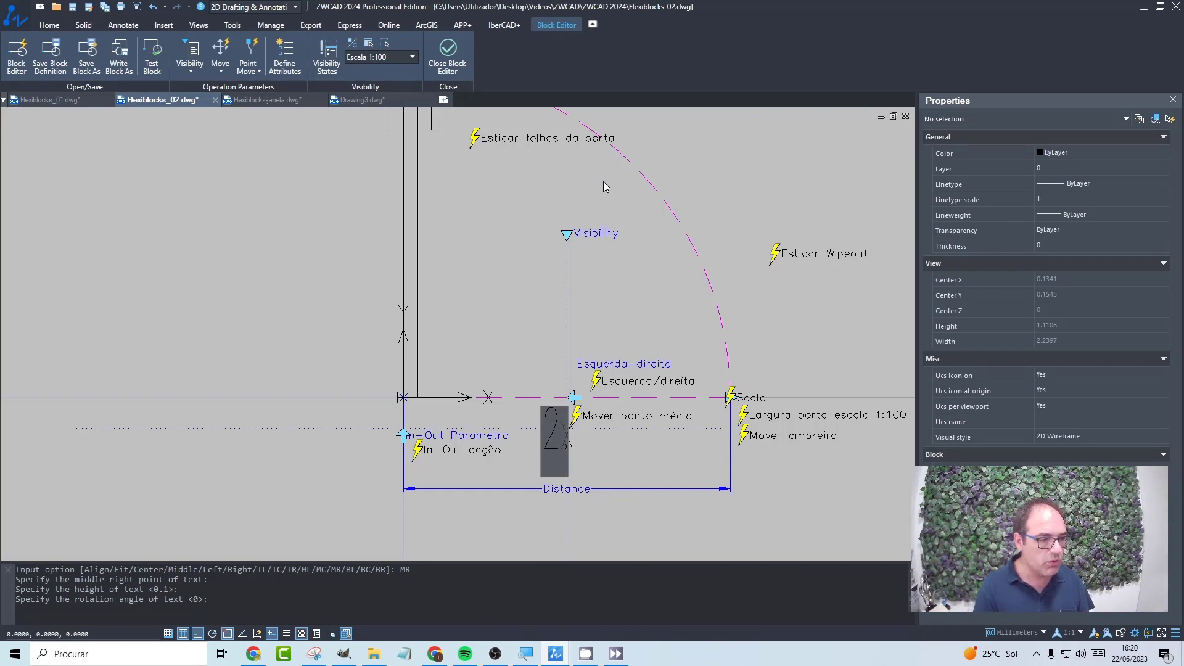
{"action": "type", "text": ".00m"}
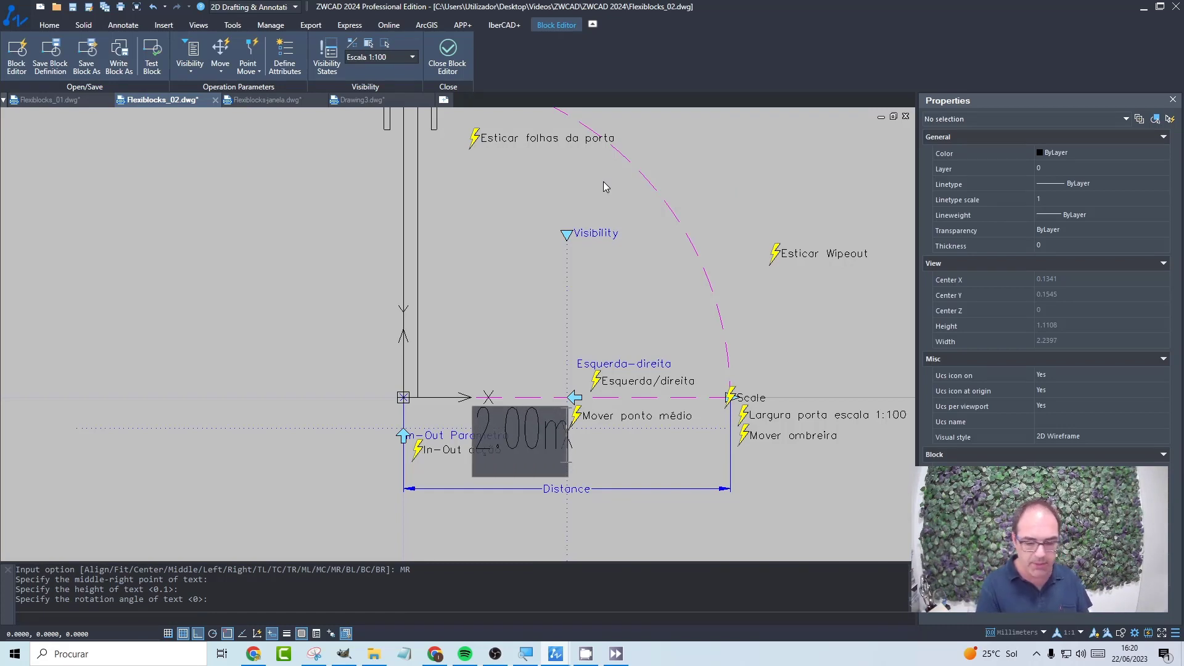
{"action": "key", "text": "Return"}
{"action": "key", "text": "Return"}
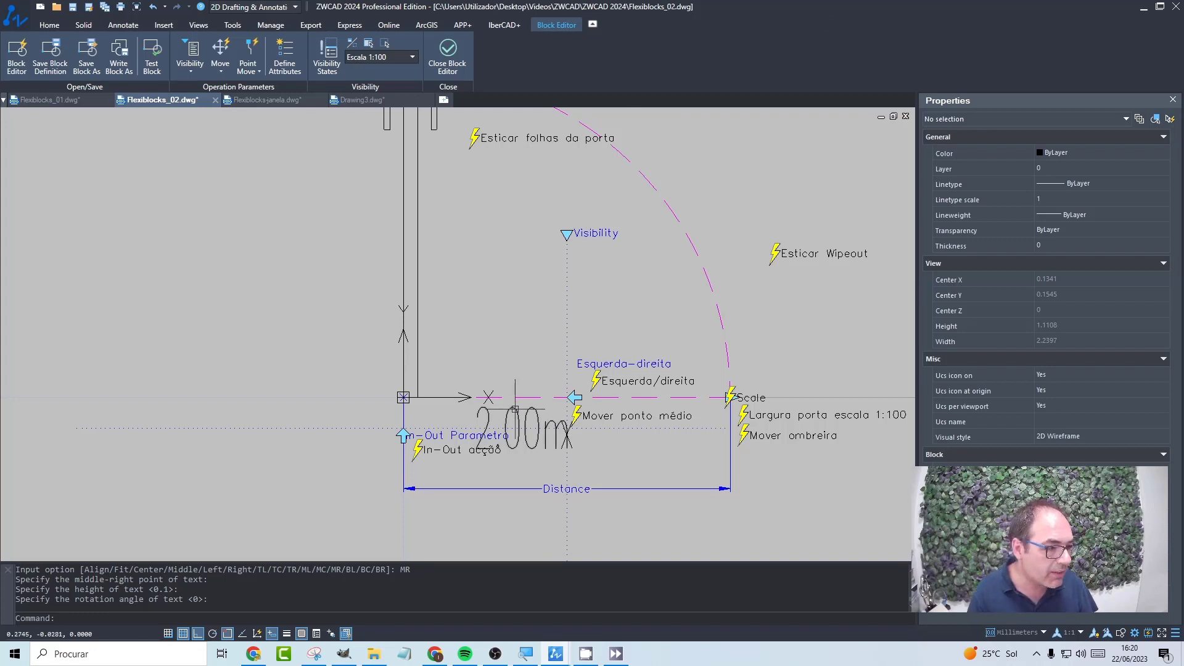
- Shift the 2.00m text horizontally by 0.05, away from the x towards the door leaf
{"action": "left_click", "coordinate": [551, 435]}
{"action": "left_click", "coordinate": [567, 427]}
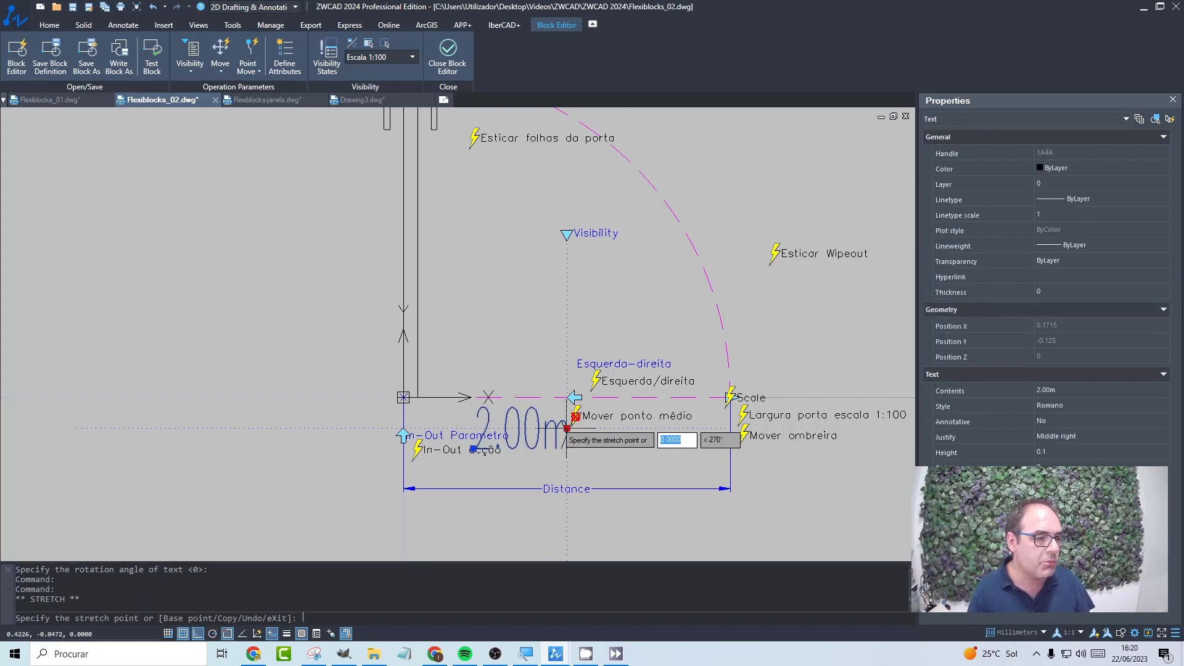
{"action": "type", "text": "0"}
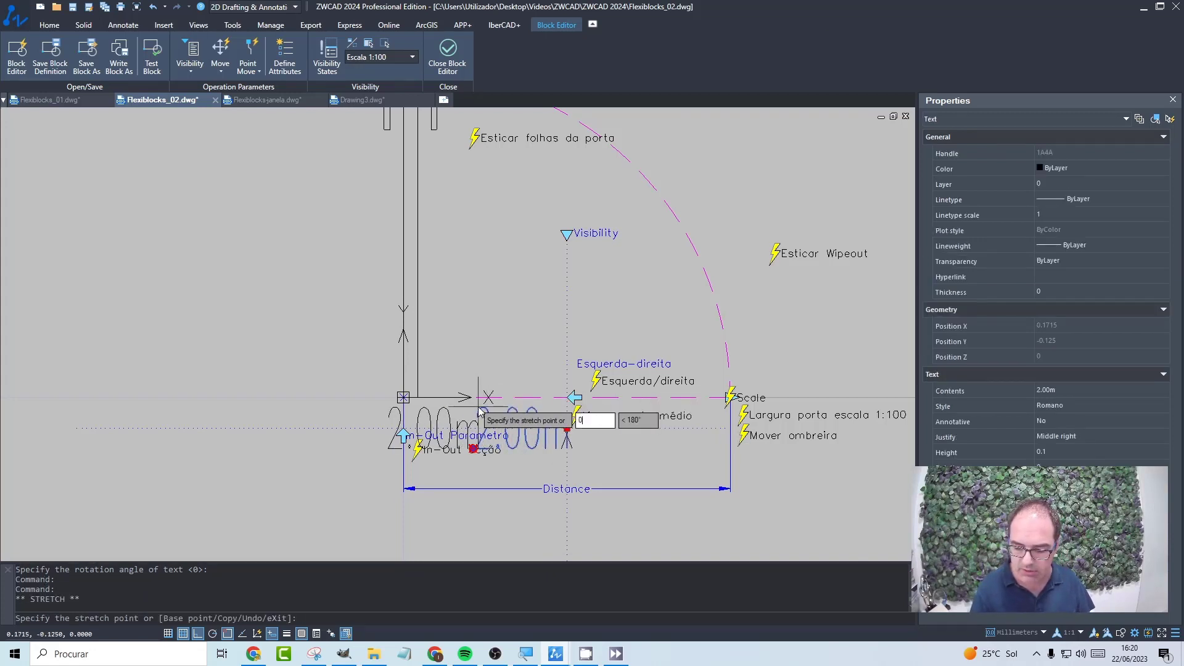
{"action": "type", "text": ".05"}
{"action": "key", "text": "Return"}
{"action": "key", "text": "Escape"}
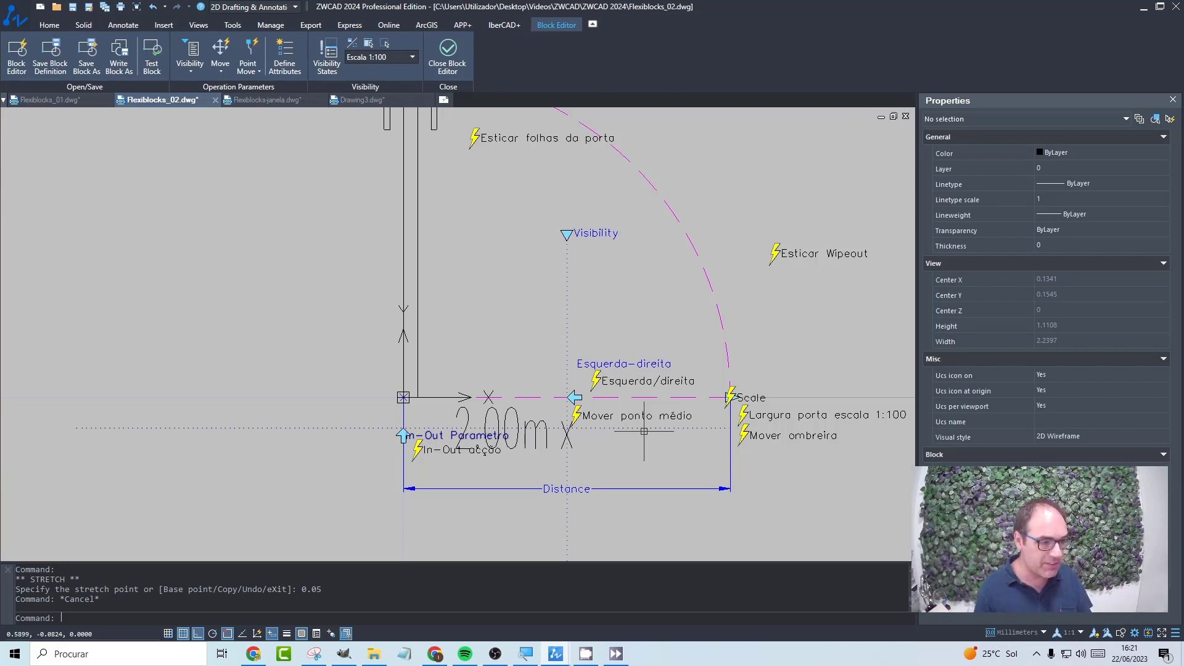
- Start a new Object field and link it to the dashed line across the door opening
{"action": "type", "text": "field"}
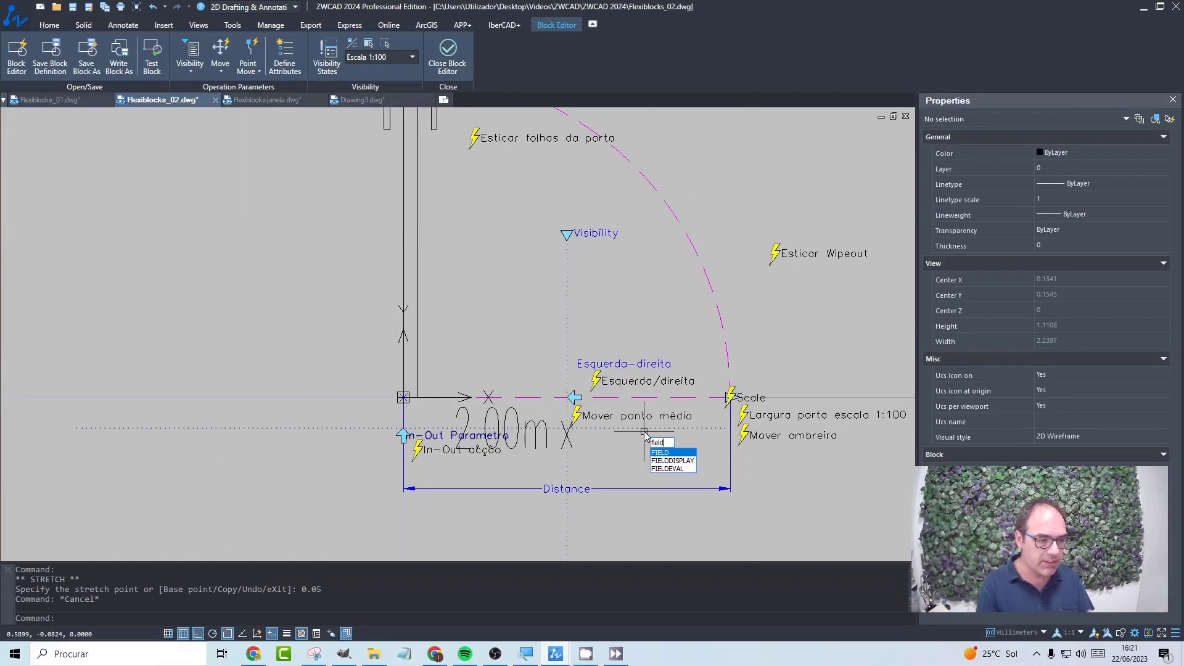
{"action": "key", "text": "Return"}
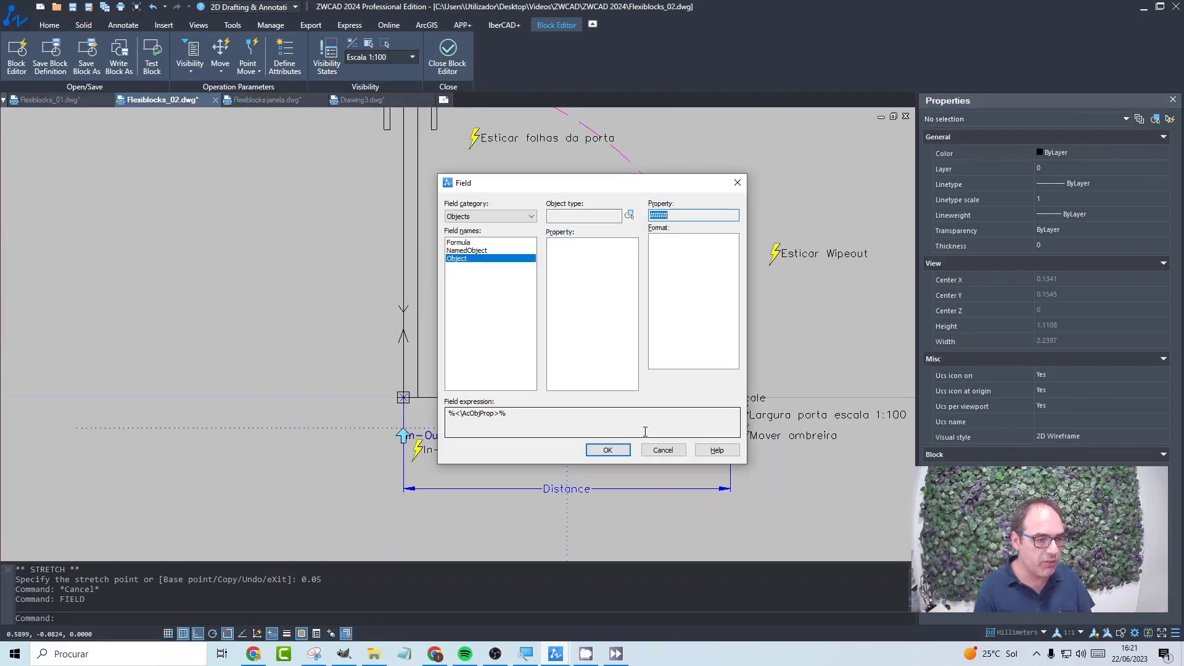
{"action": "left_click", "coordinate": [473, 242]}
{"action": "left_click", "coordinate": [468, 250]}
{"action": "left_click", "coordinate": [469, 259]}
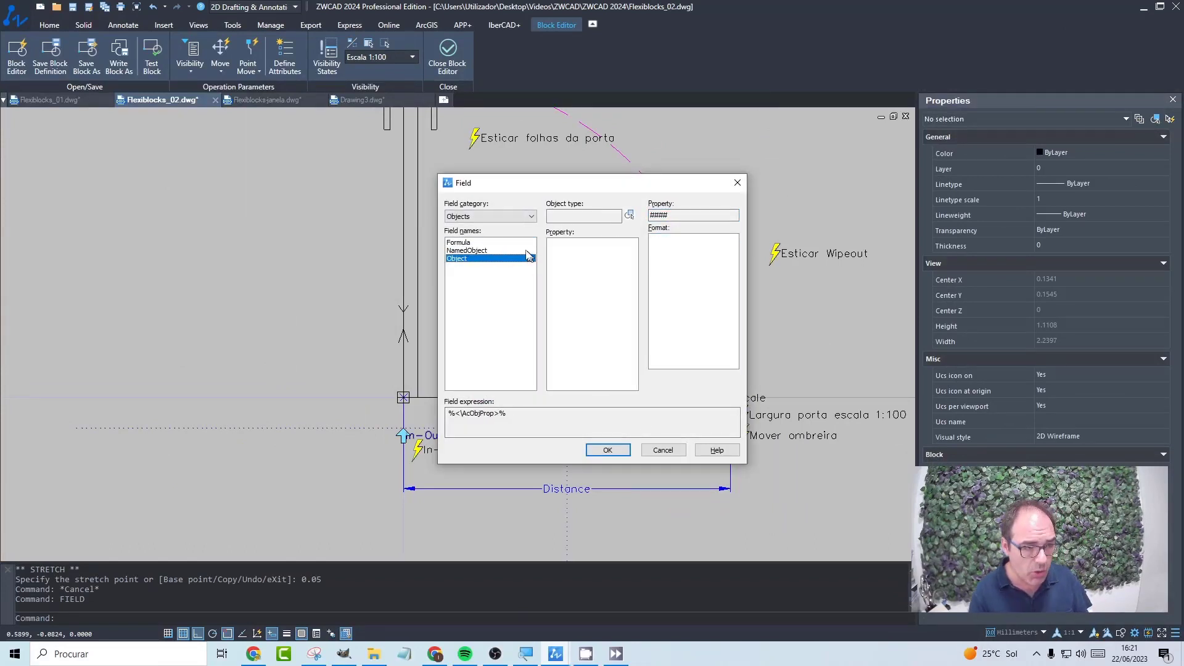
{"action": "left_click", "coordinate": [629, 215]}
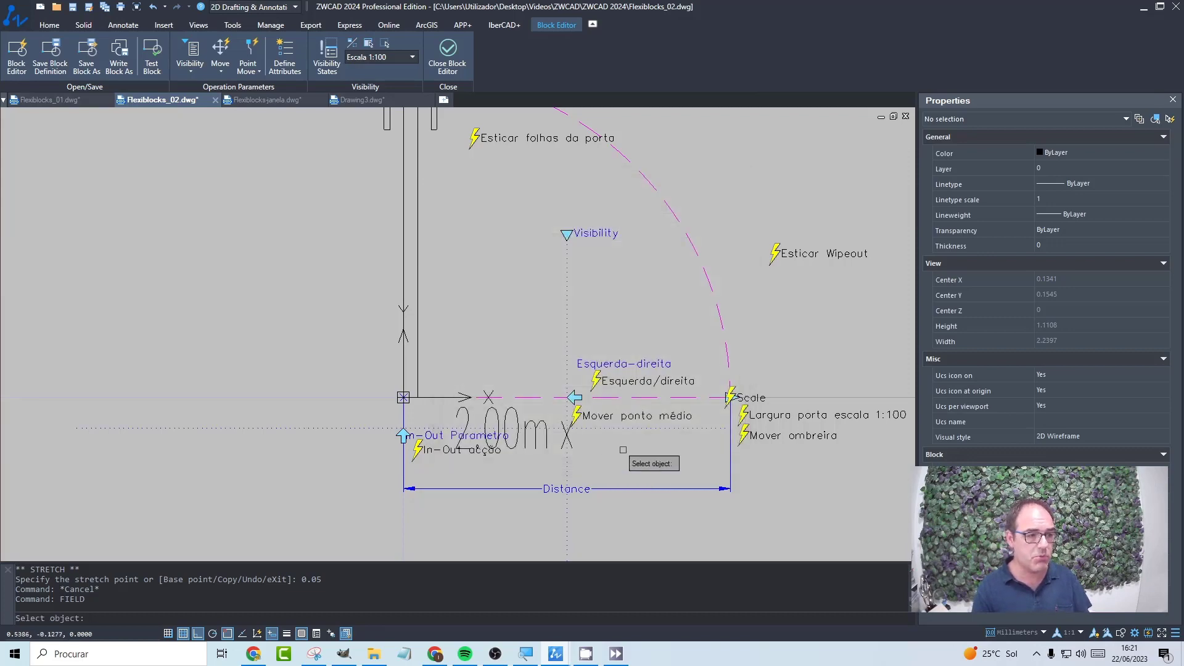
{"action": "left_click", "coordinate": [609, 397]}
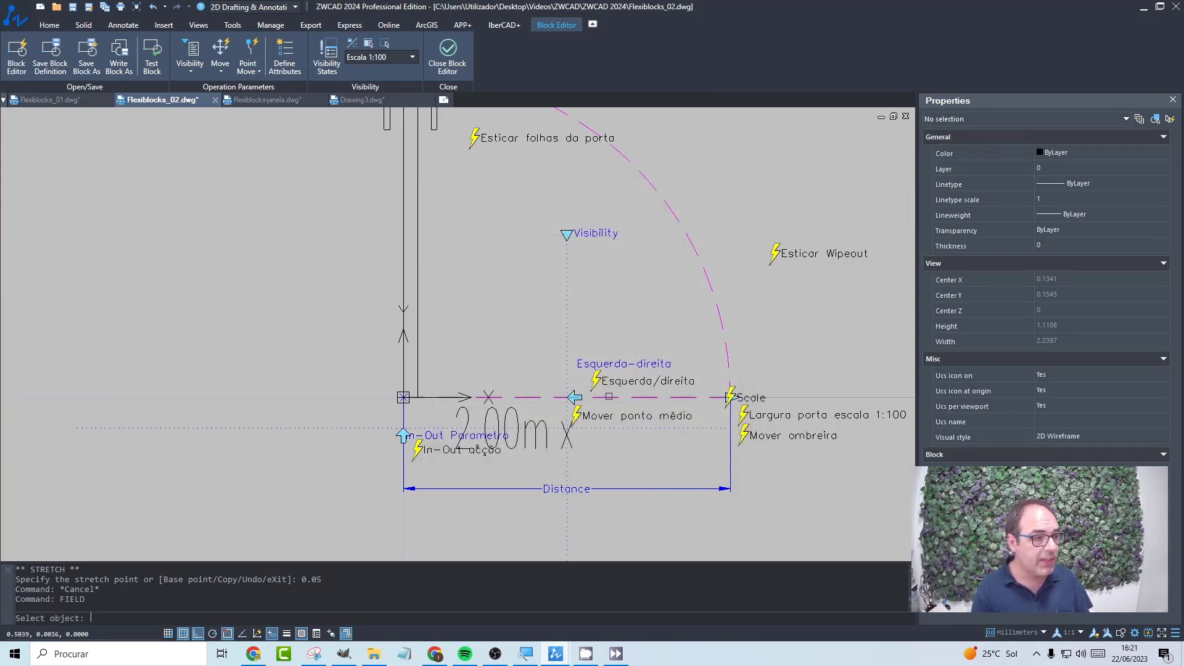
{"action": "left_click_drag", "start_coordinate": [608, 186], "coordinate": [286, 197]}
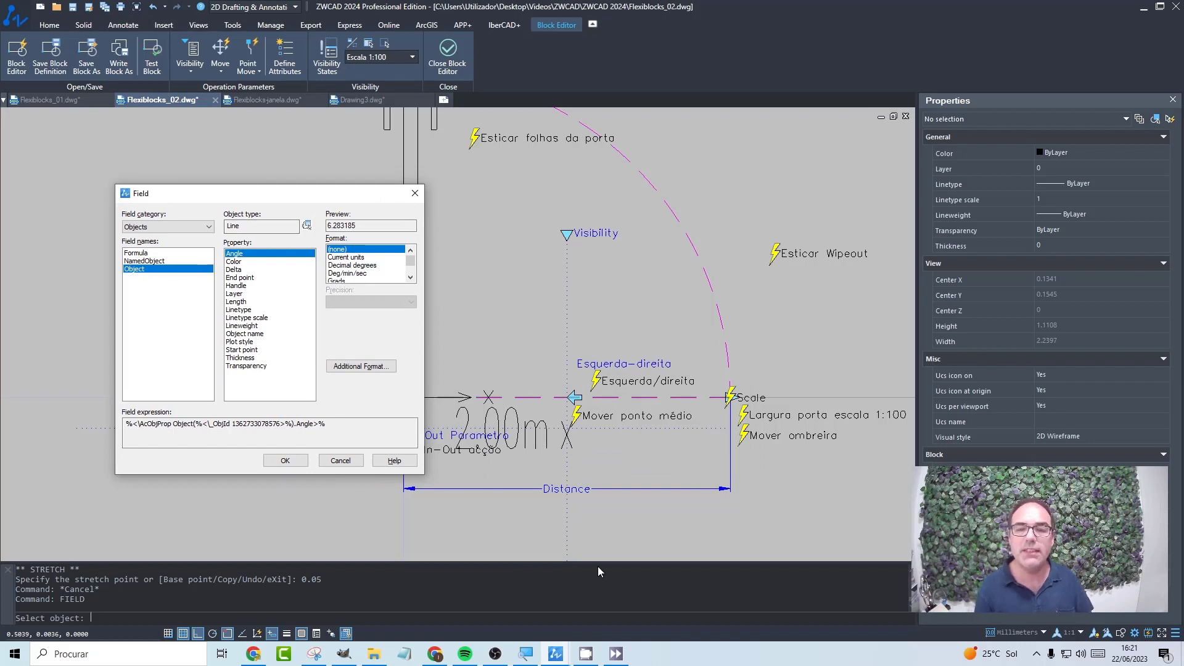
{"action": "left_click_drag", "start_coordinate": [303, 195], "coordinate": [558, 160]}
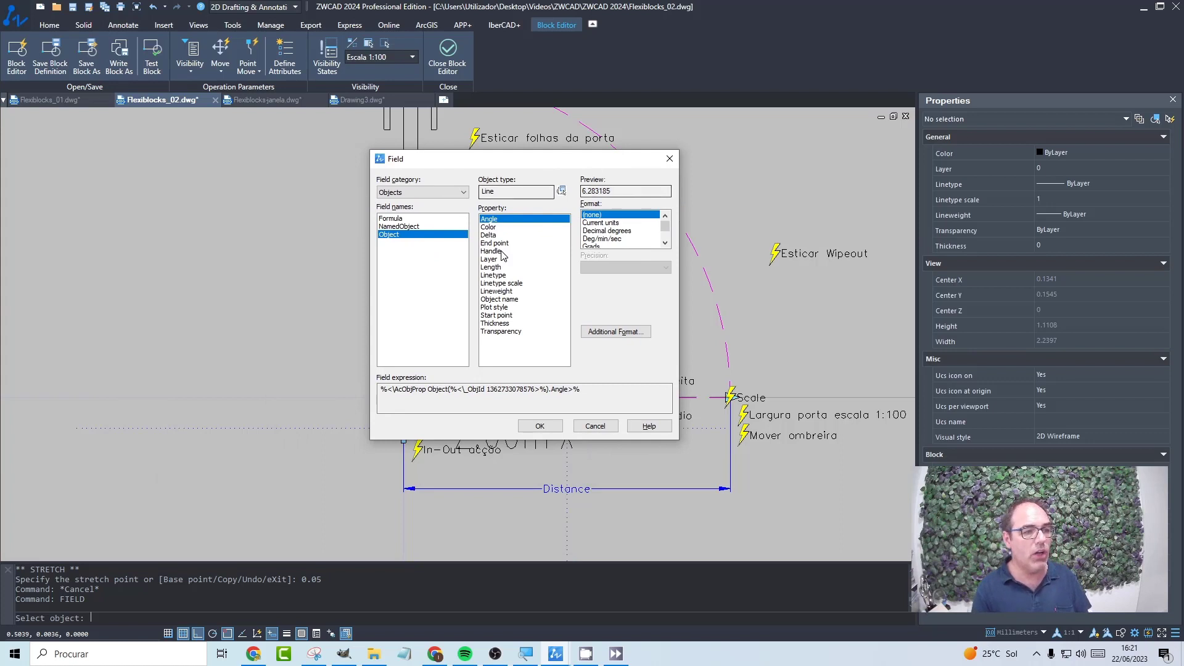
- Set the field to show the line's Length in Decimal format with 0.00 precision
{"action": "scroll", "coordinate": [608, 237], "scroll_direction": "down", "scroll_amount": 1}
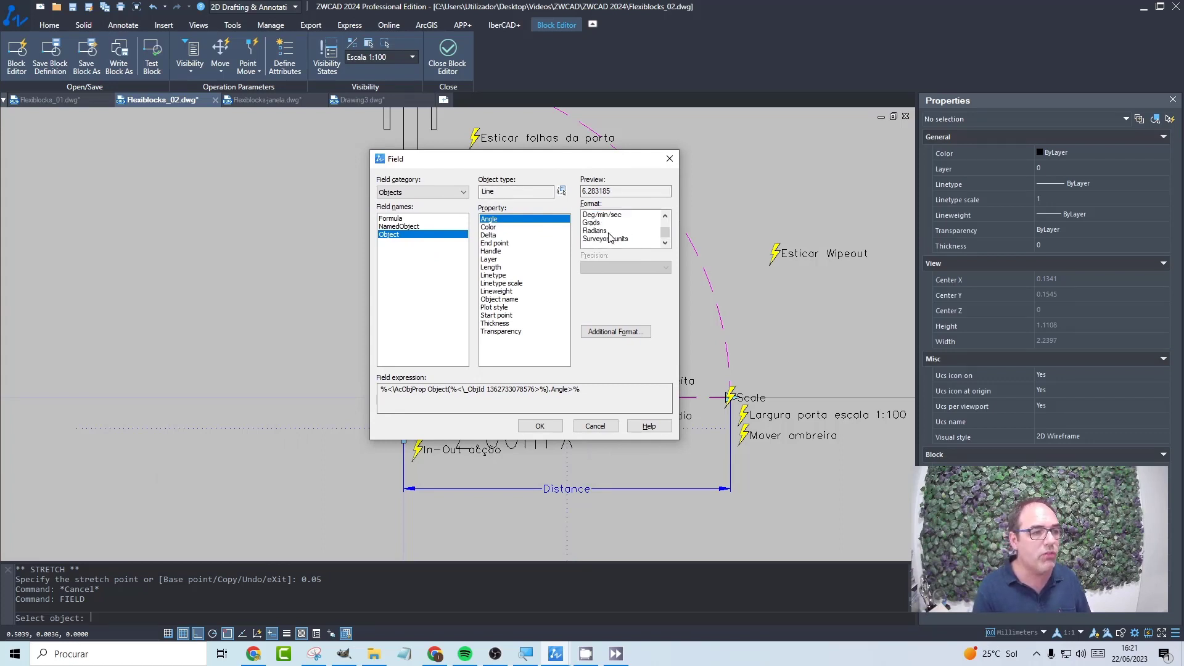
{"action": "scroll", "coordinate": [609, 238], "scroll_direction": "up", "scroll_amount": 1}
{"action": "scroll", "coordinate": [606, 237], "scroll_direction": "down", "scroll_amount": 1}
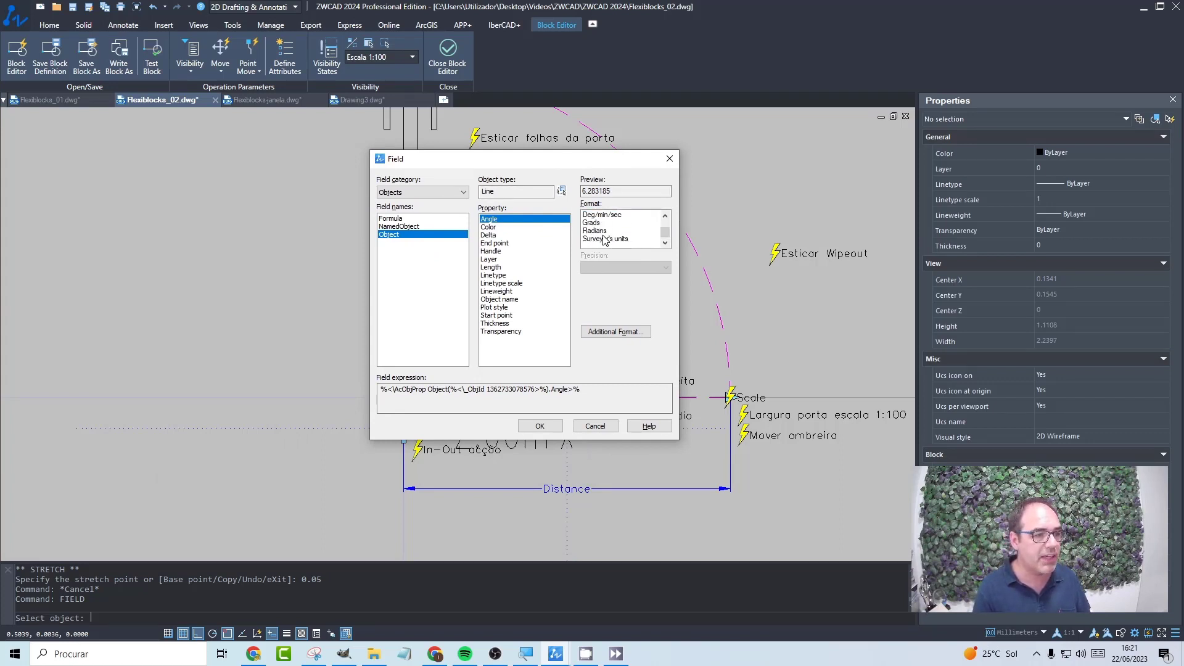
{"action": "left_click", "coordinate": [492, 267]}
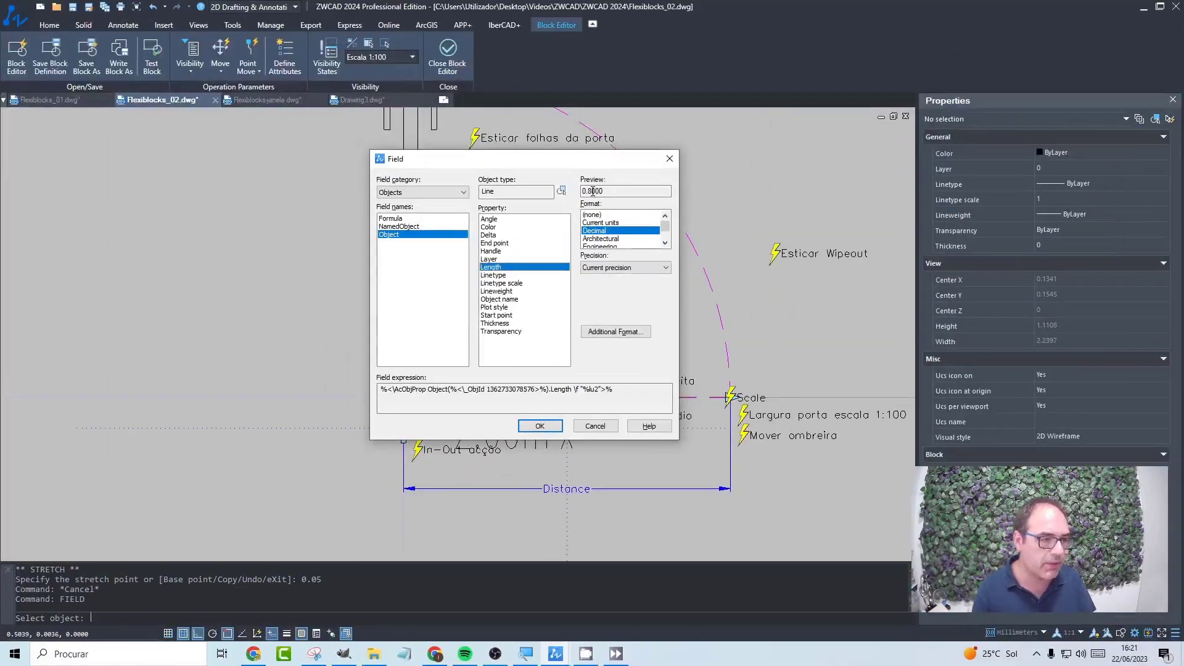
{"action": "left_click", "coordinate": [608, 268]}
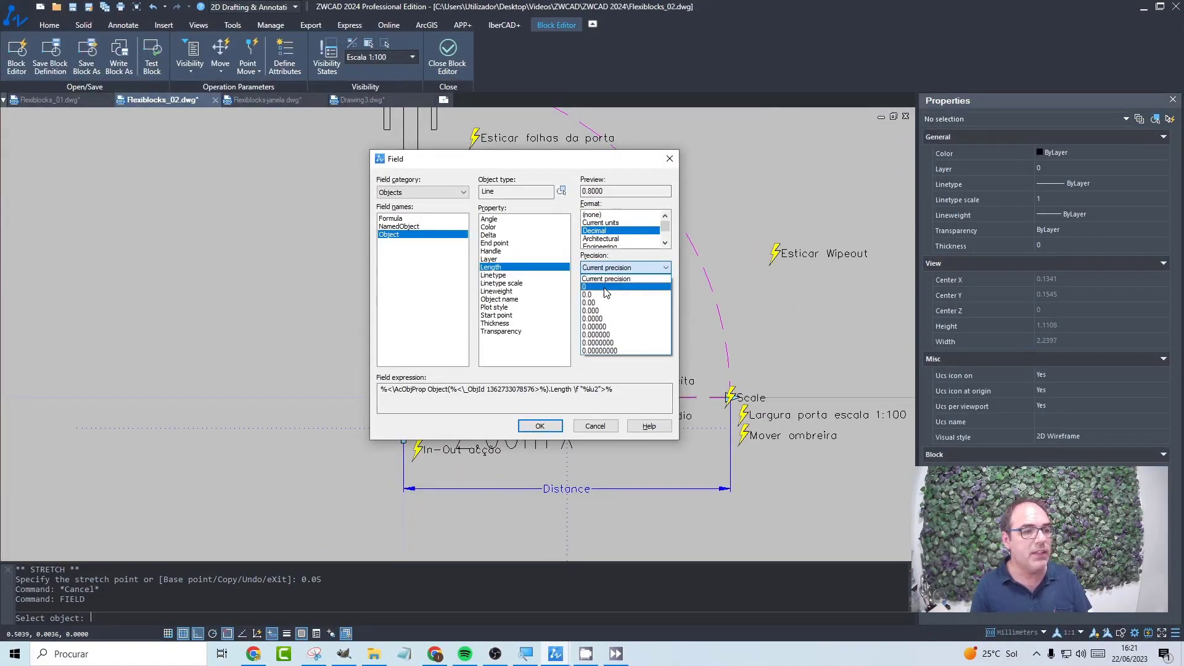
{"action": "left_click", "coordinate": [601, 302]}
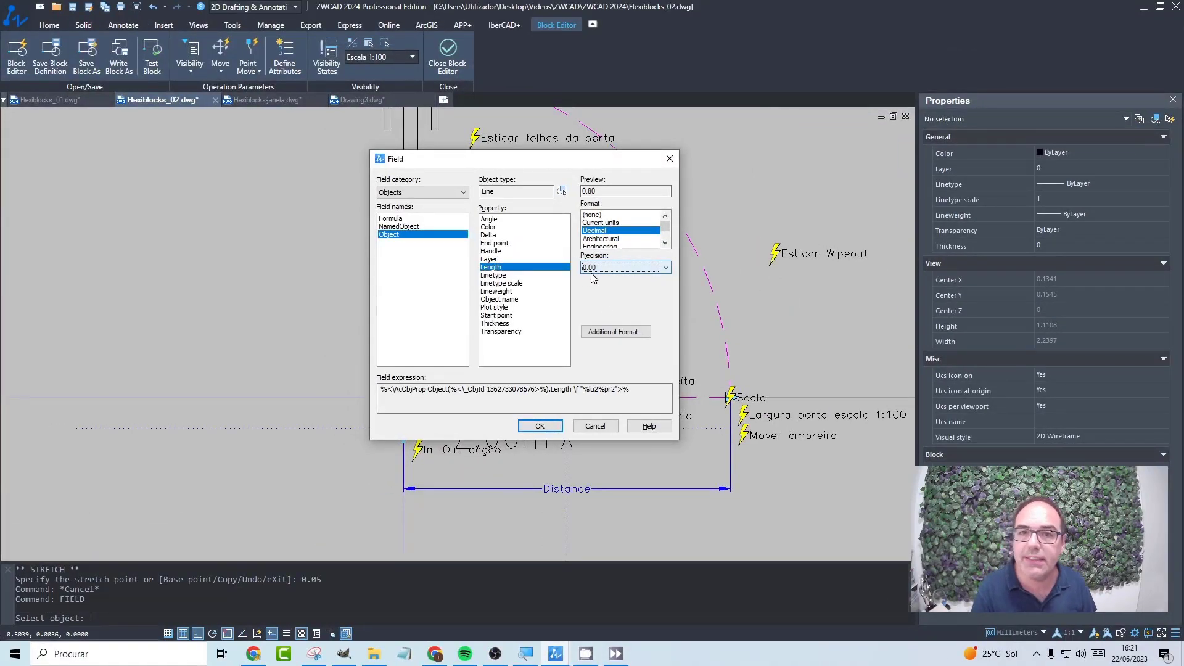
- Add the suffix "m" to the length field and place the field text at the centre of the door opening
{"action": "left_click", "coordinate": [624, 336]}
{"action": "left_click", "coordinate": [540, 301]}
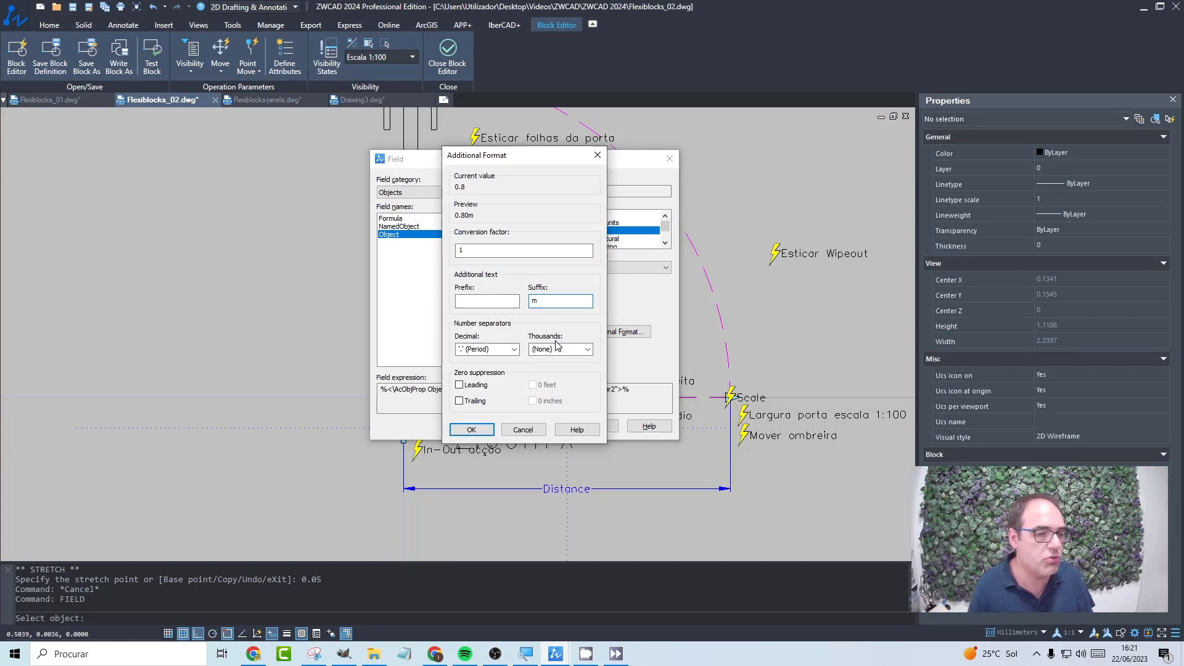
{"action": "left_click", "coordinate": [471, 429]}
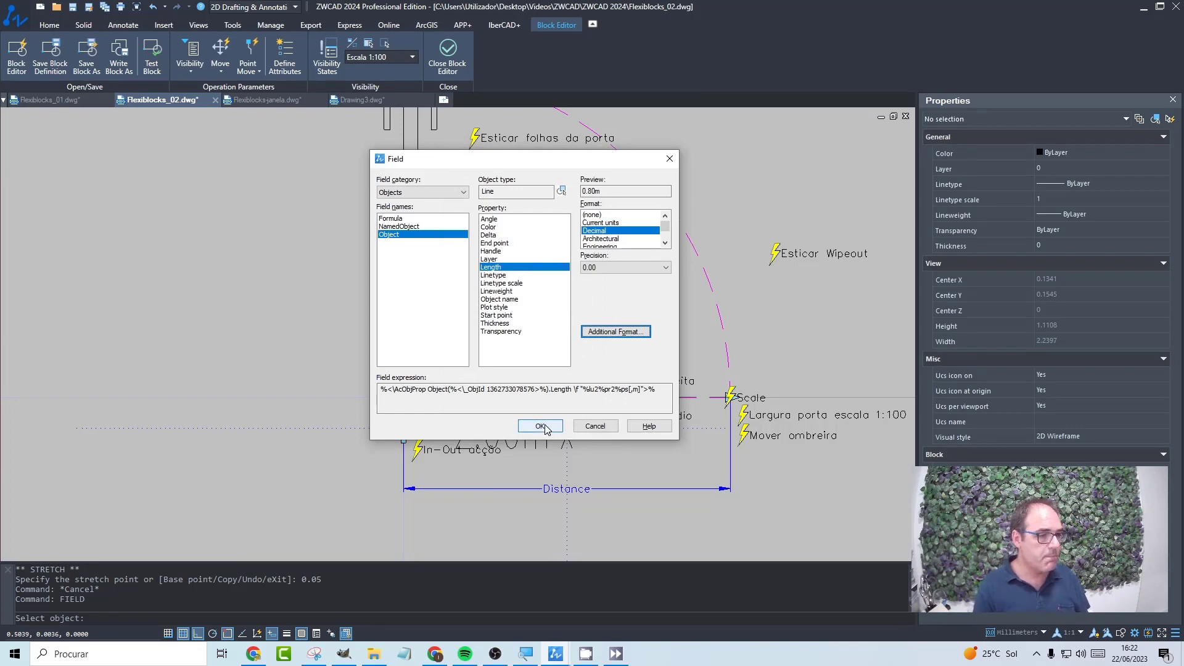
{"action": "left_click", "coordinate": [546, 427]}
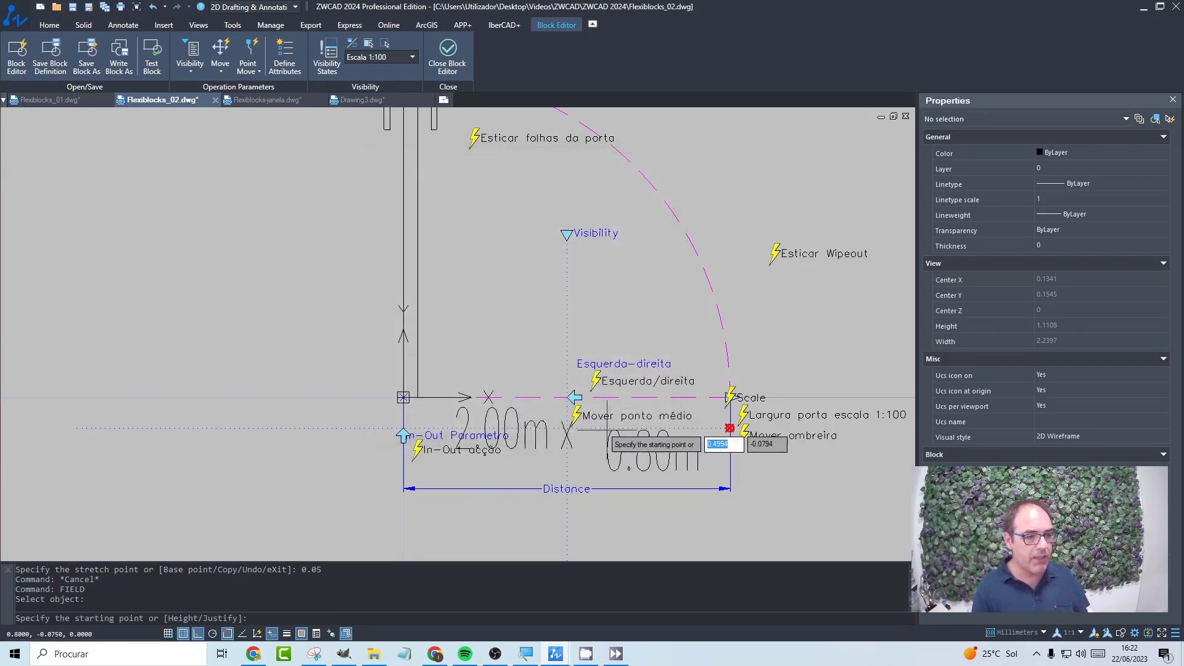
{"action": "scroll", "coordinate": [594, 407], "scroll_direction": "up", "scroll_amount": 3}
{"action": "scroll", "coordinate": [594, 407], "scroll_direction": "down", "scroll_amount": 3}
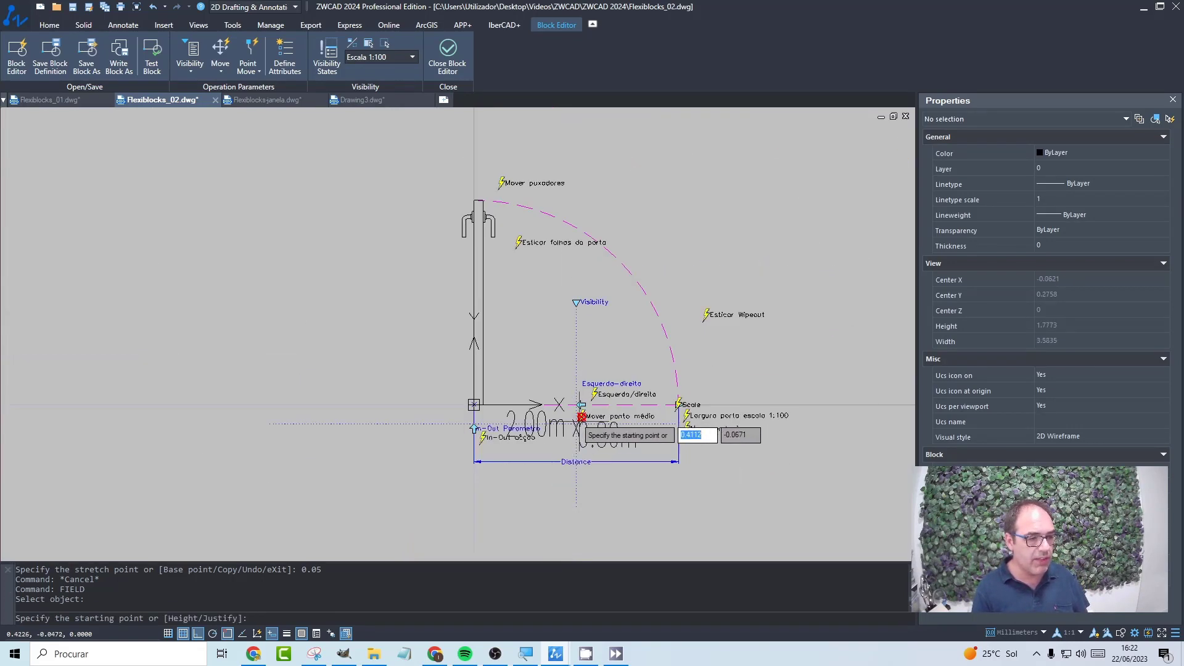
{"action": "left_click", "coordinate": [576, 424]}
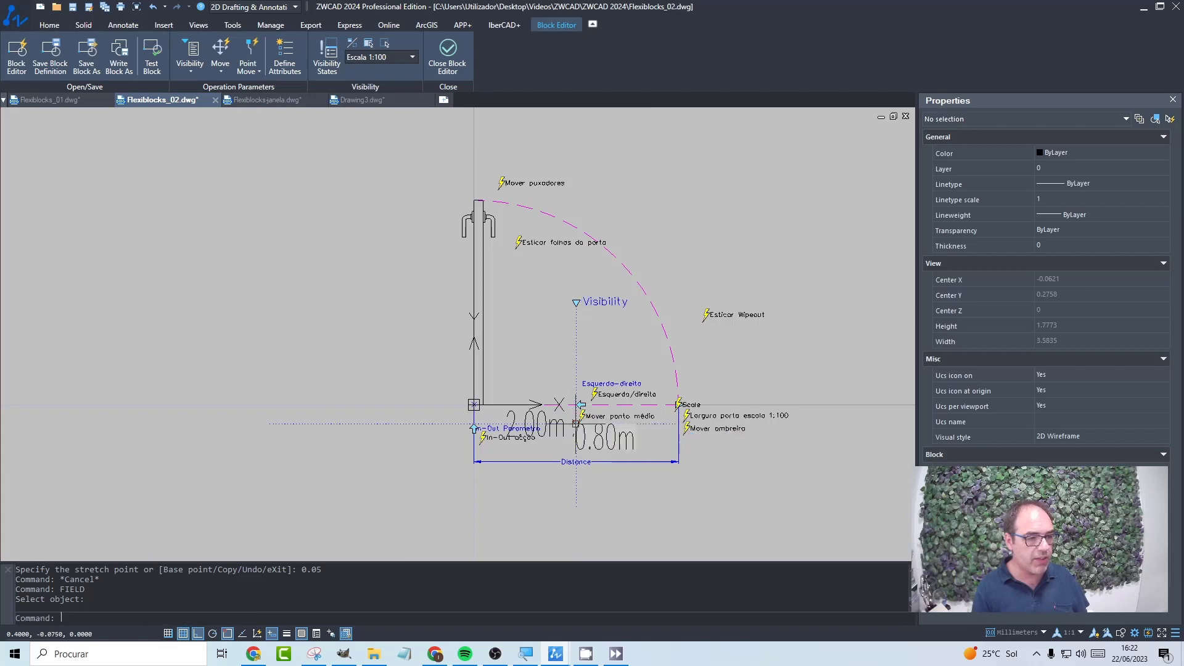
- Justify the length field text Middle left and move its insertion point back to the opening's centre point
{"action": "left_click", "coordinate": [636, 443]}
{"action": "scroll", "coordinate": [636, 438], "scroll_direction": "up", "scroll_amount": 3}
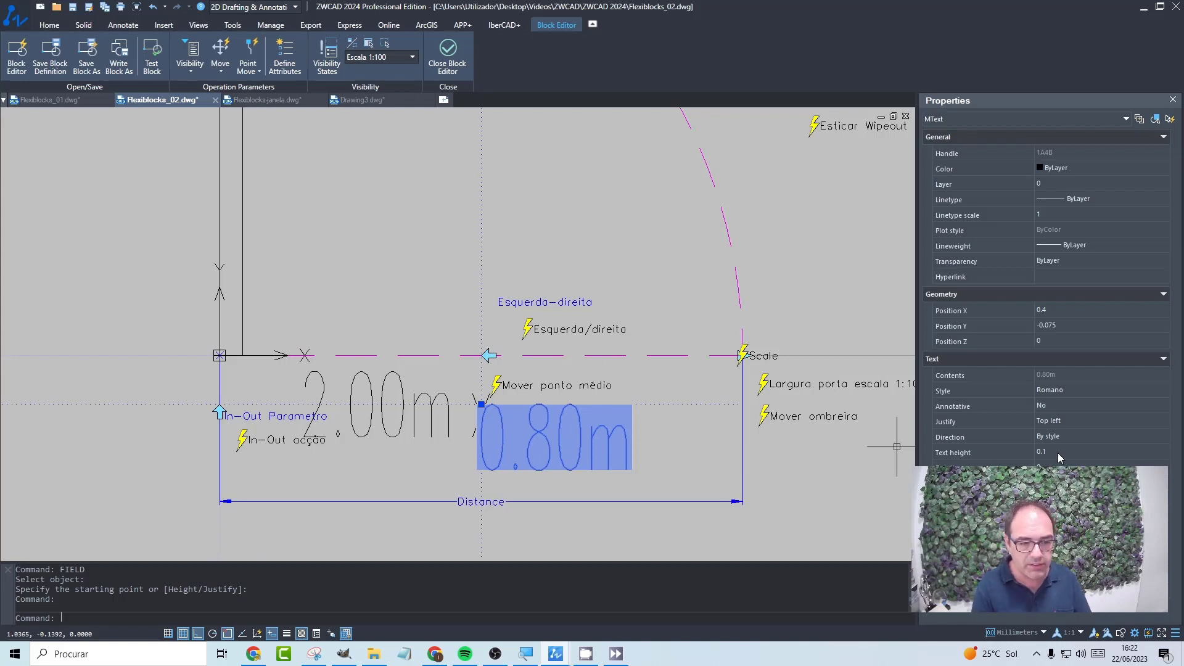
{"action": "left_click", "coordinate": [1070, 429]}
{"action": "left_click", "coordinate": [1070, 429]}
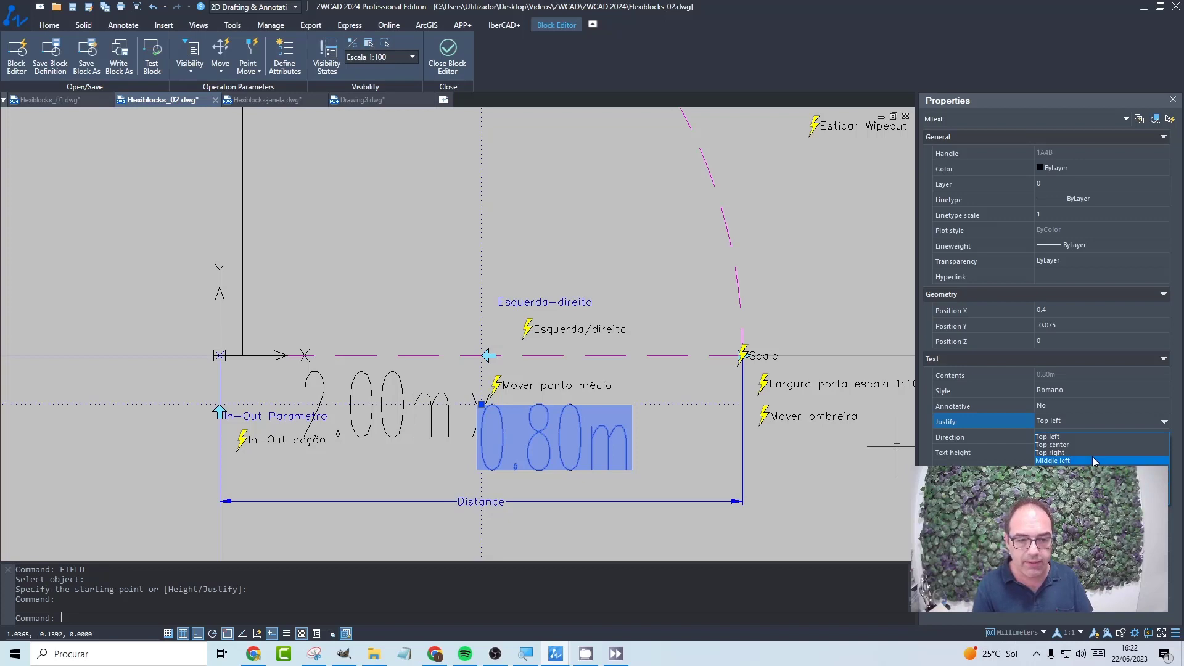
{"action": "left_click", "coordinate": [1052, 461]}
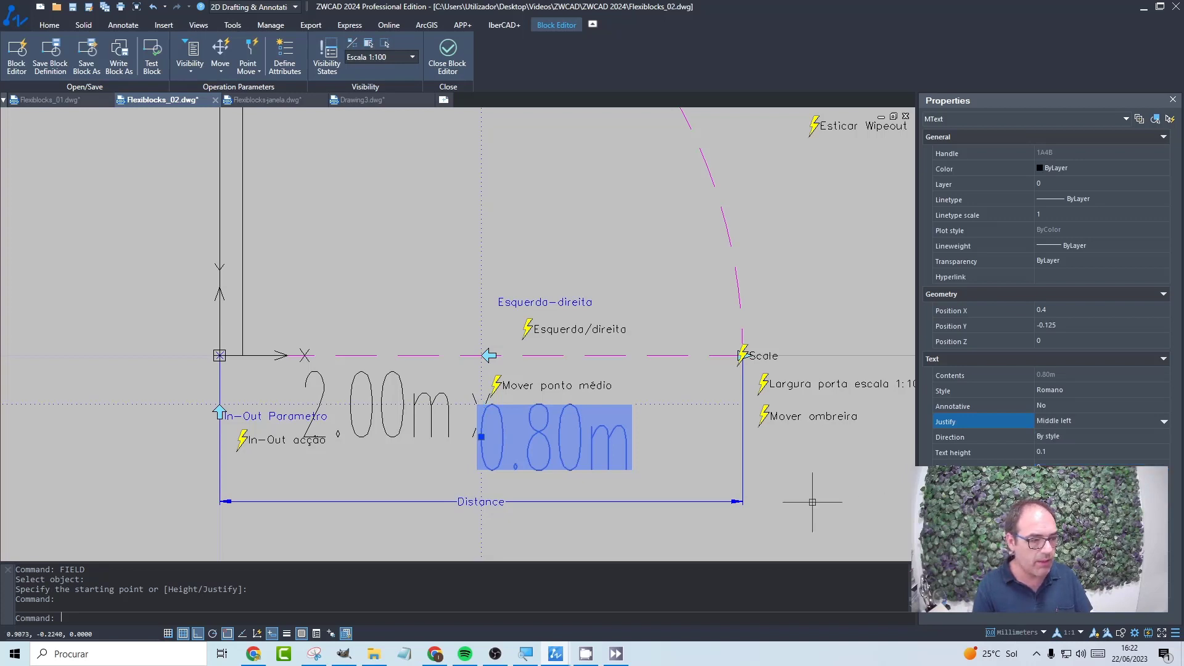
{"action": "left_click", "coordinate": [481, 436]}
{"action": "left_click", "coordinate": [481, 404]}
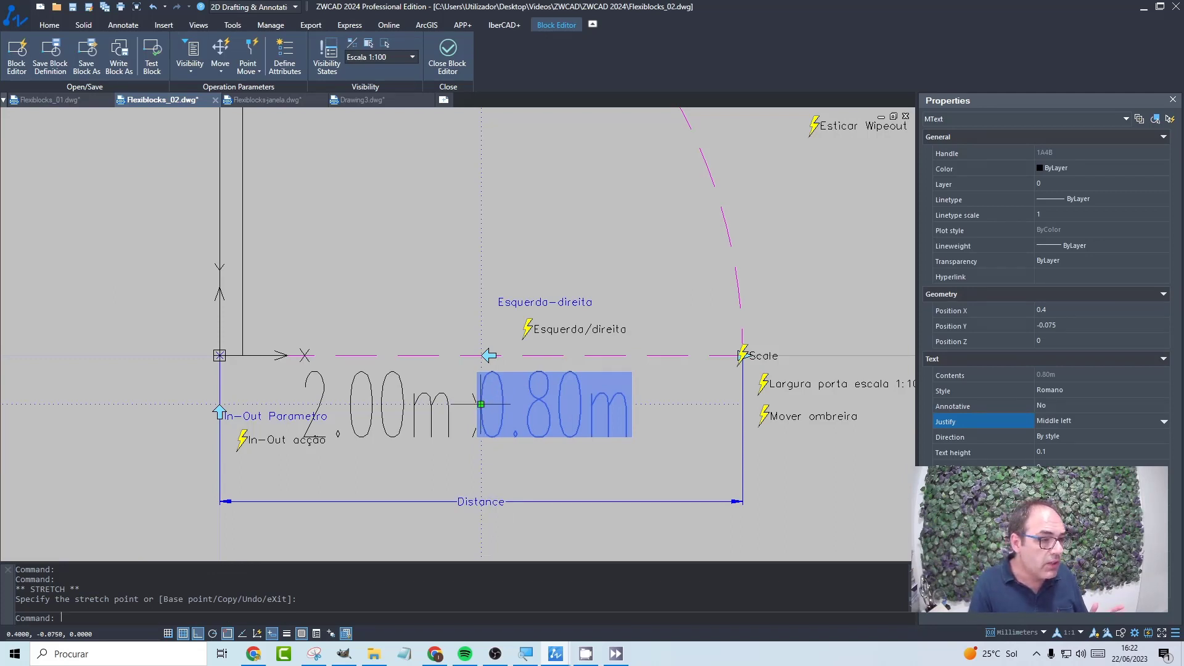
- Shift the length field text horizontally by 0.05, away from the x and the door leaf
{"action": "left_click", "coordinate": [481, 404]}
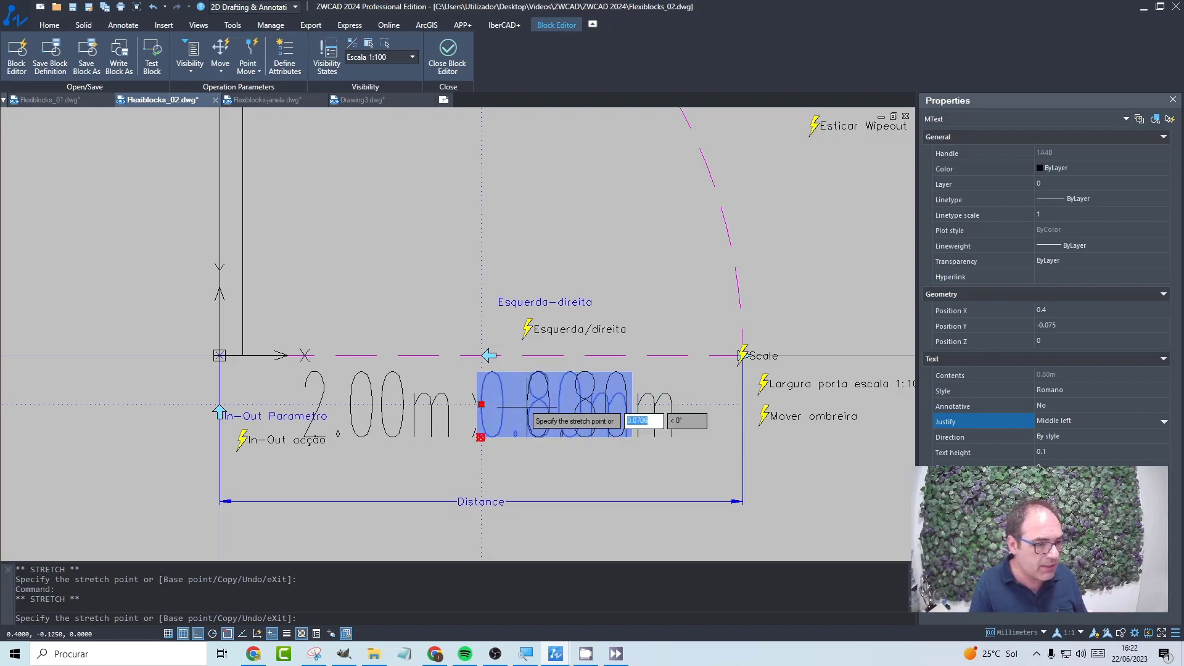
{"action": "type", "text": "0"}
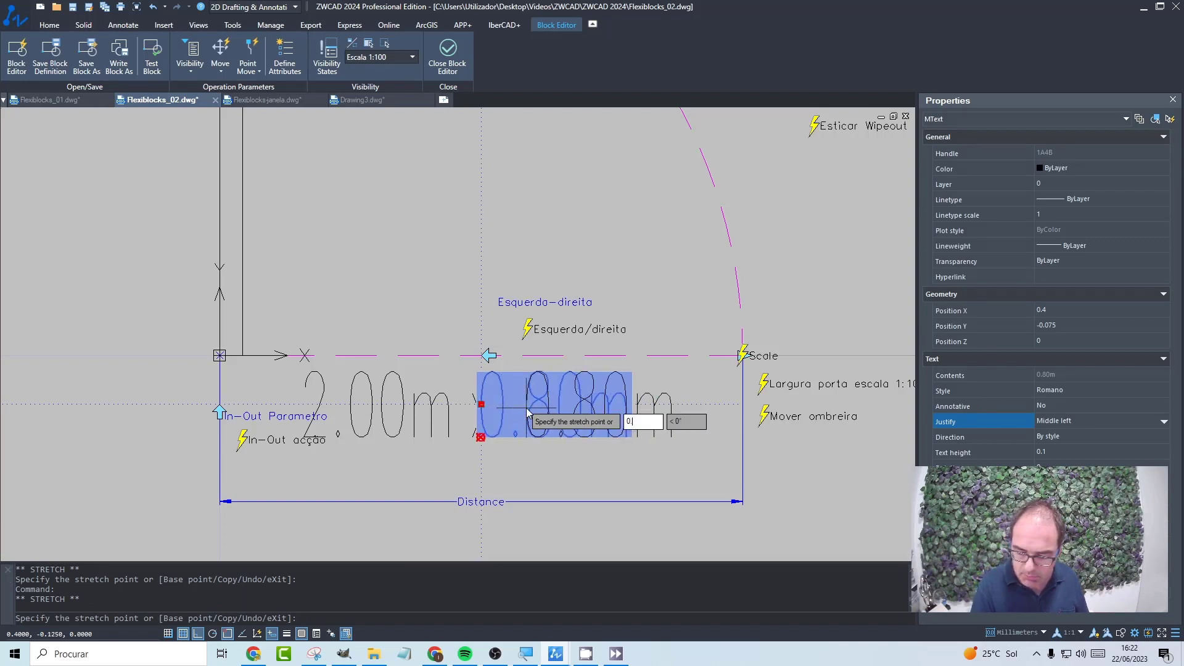
{"action": "key", "text": "Return"}
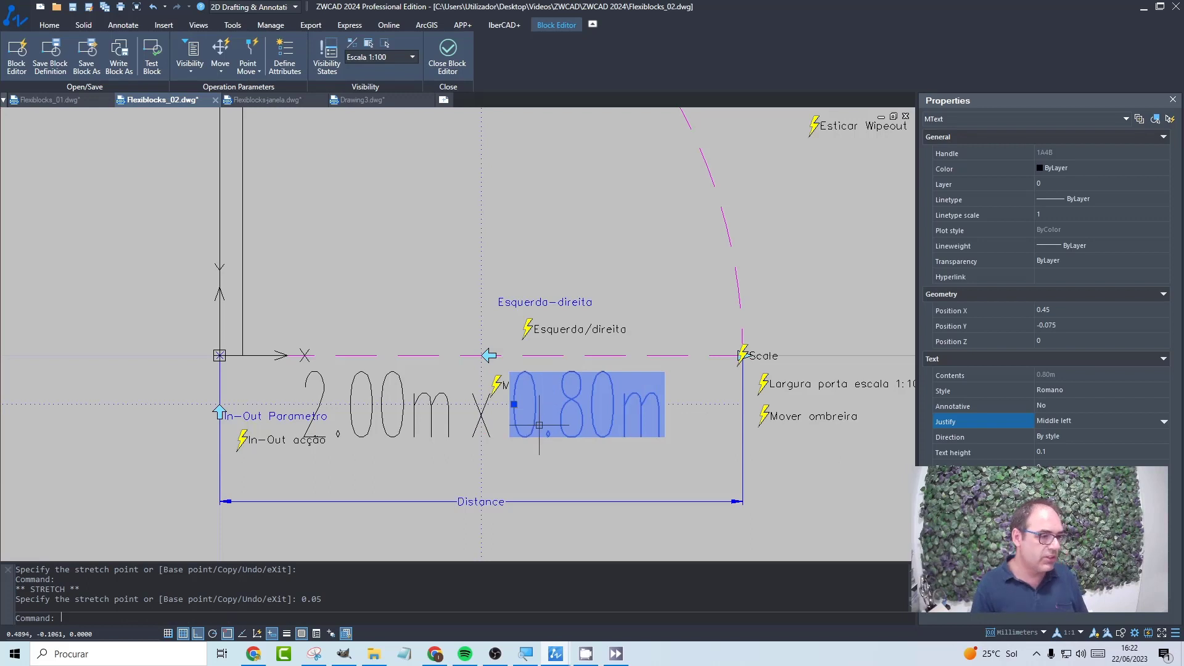
{"action": "key", "text": "Escape"}
{"action": "key", "text": "Escape"}
{"action": "scroll", "coordinate": [579, 454], "scroll_direction": "down", "scroll_amount": 1}
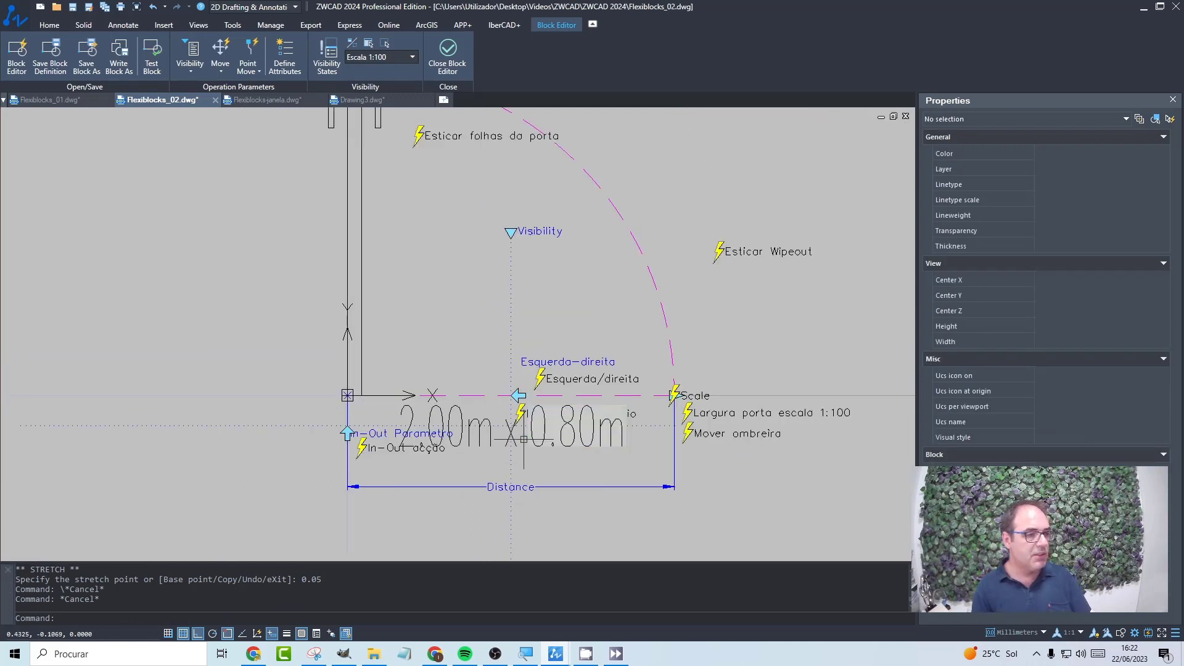
{"action": "scroll", "coordinate": [469, 431], "scroll_direction": "up", "scroll_amount": 1}
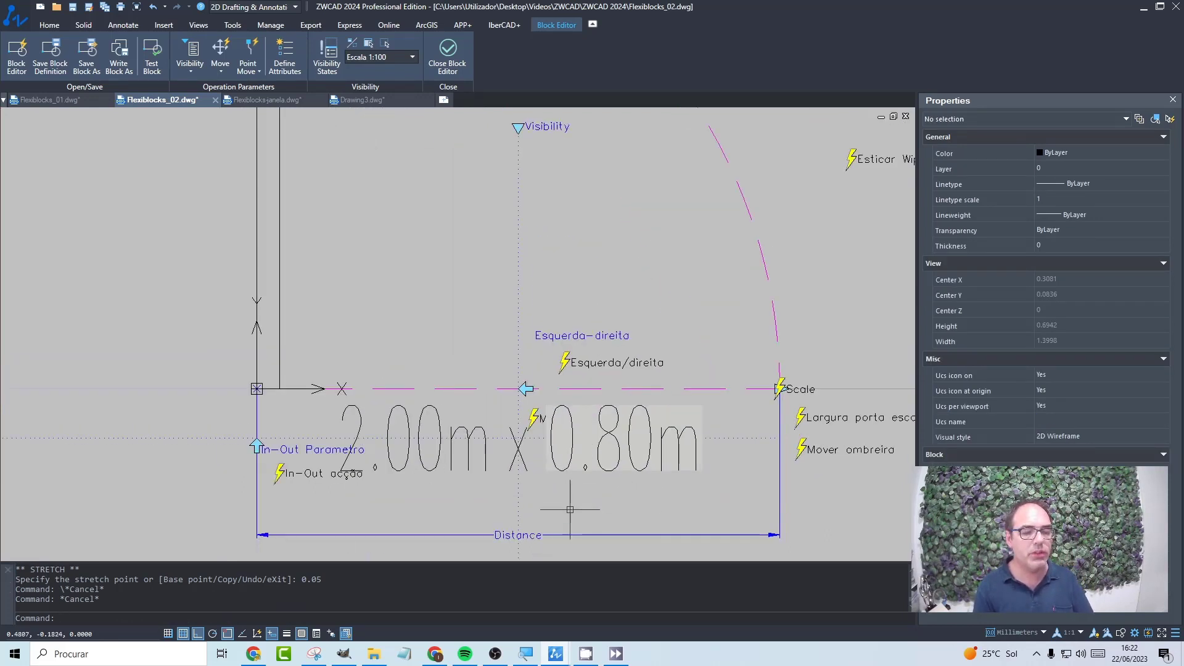
- Close the block editor saving the block changes, and switch the door block in the drawing to the Escala 1:100 visibility state
{"action": "left_click", "coordinate": [452, 48]}
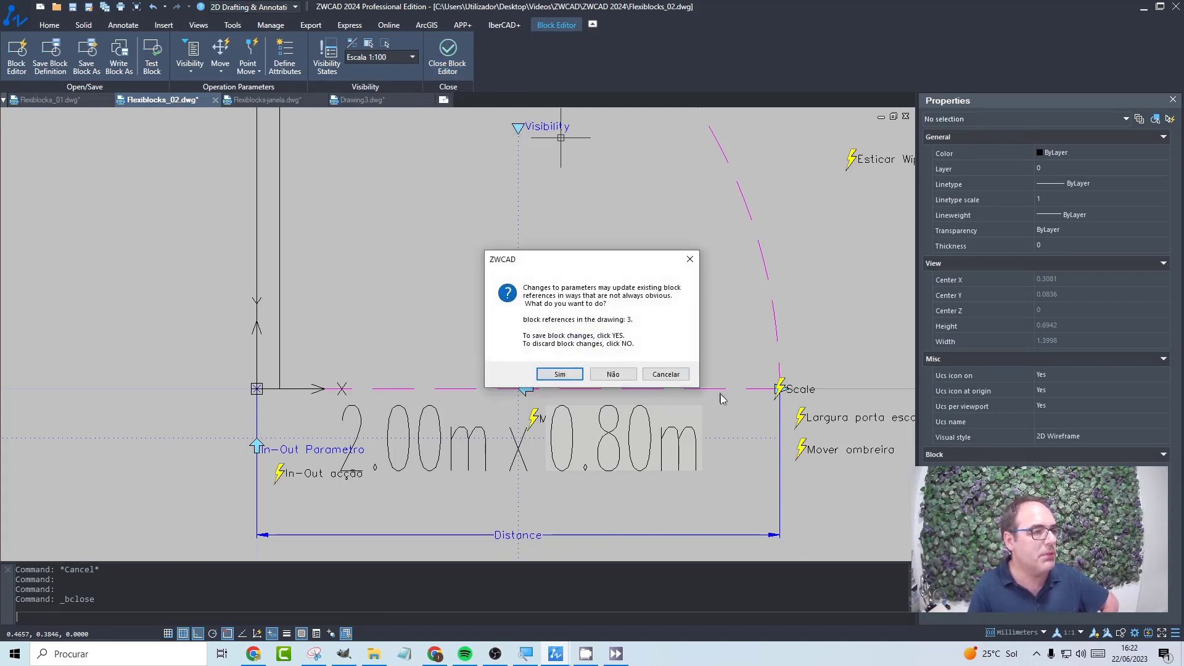
{"action": "left_click", "coordinate": [567, 376]}
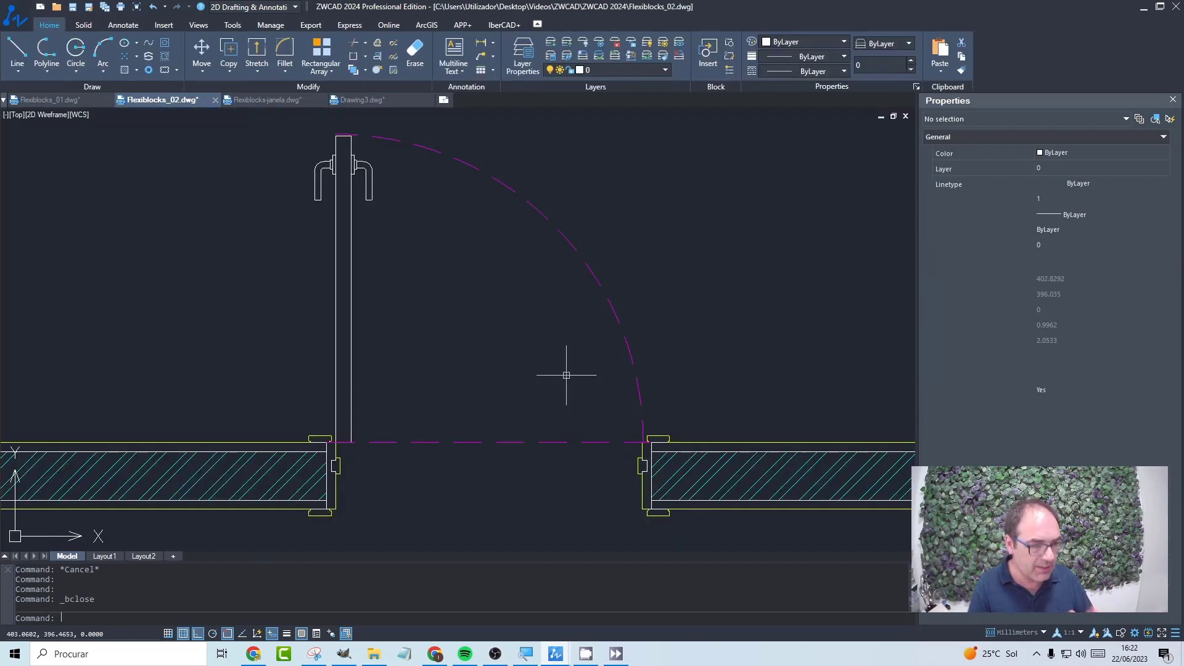
{"action": "left_click", "coordinate": [562, 440]}
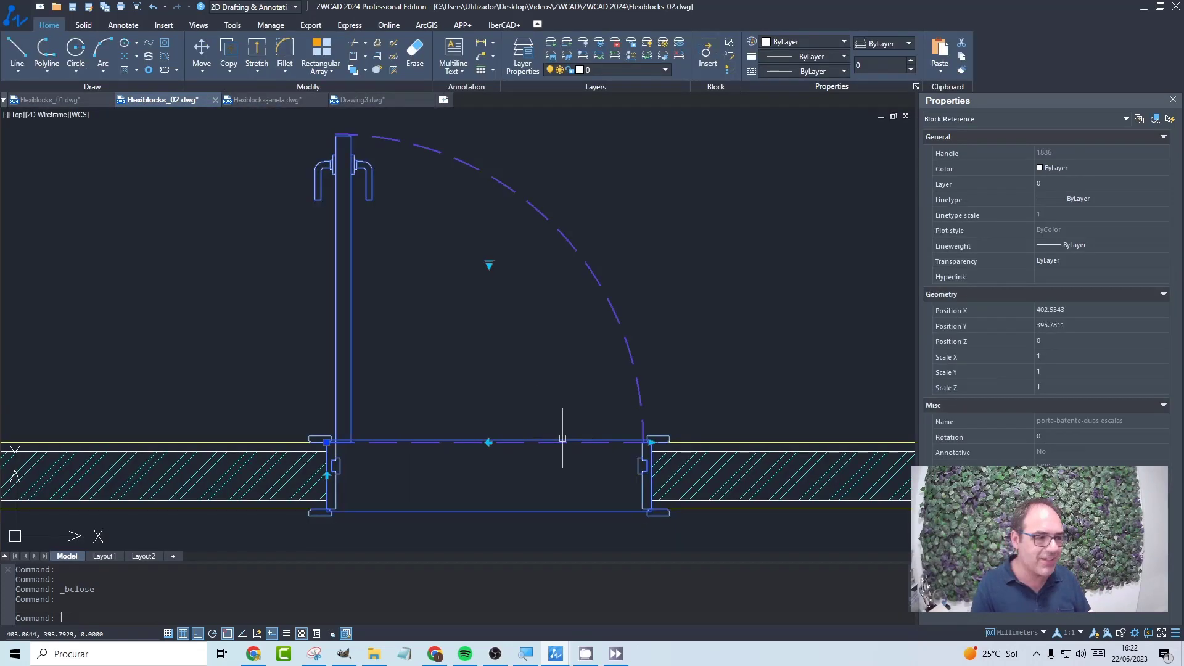
{"action": "left_click", "coordinate": [487, 265]}
{"action": "left_click", "coordinate": [501, 271]}
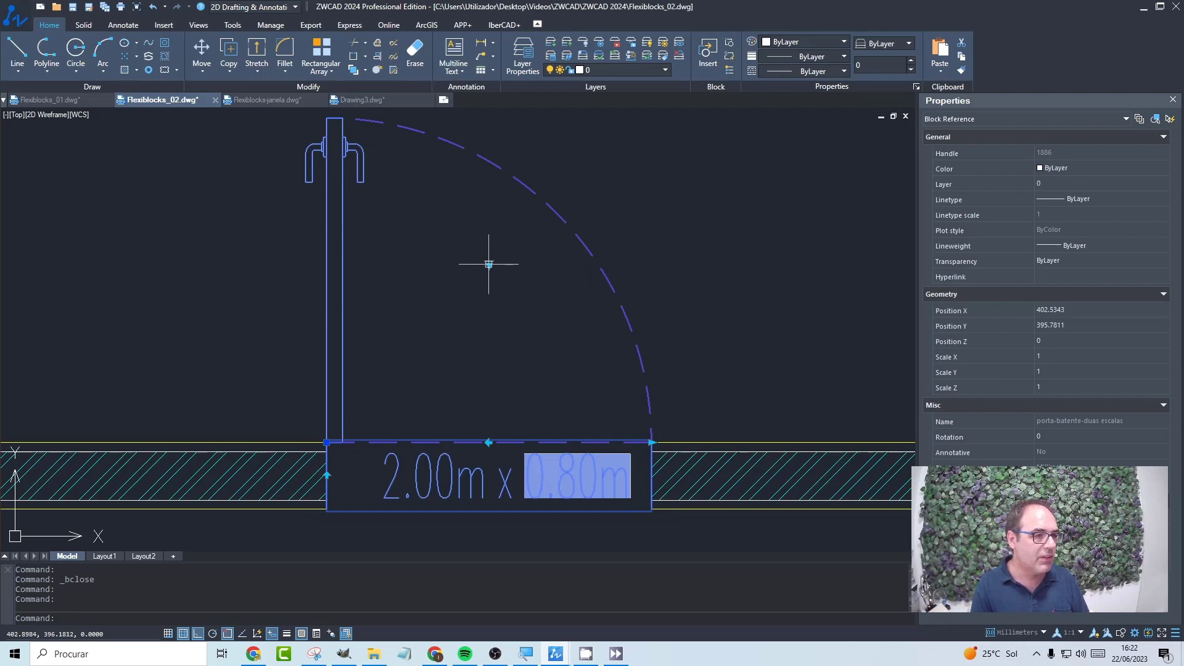
- Toggle the door block to its detailed visibility state with frame, and back to Escala 1:100
{"action": "left_click", "coordinate": [489, 263]}
{"action": "left_click", "coordinate": [518, 285]}
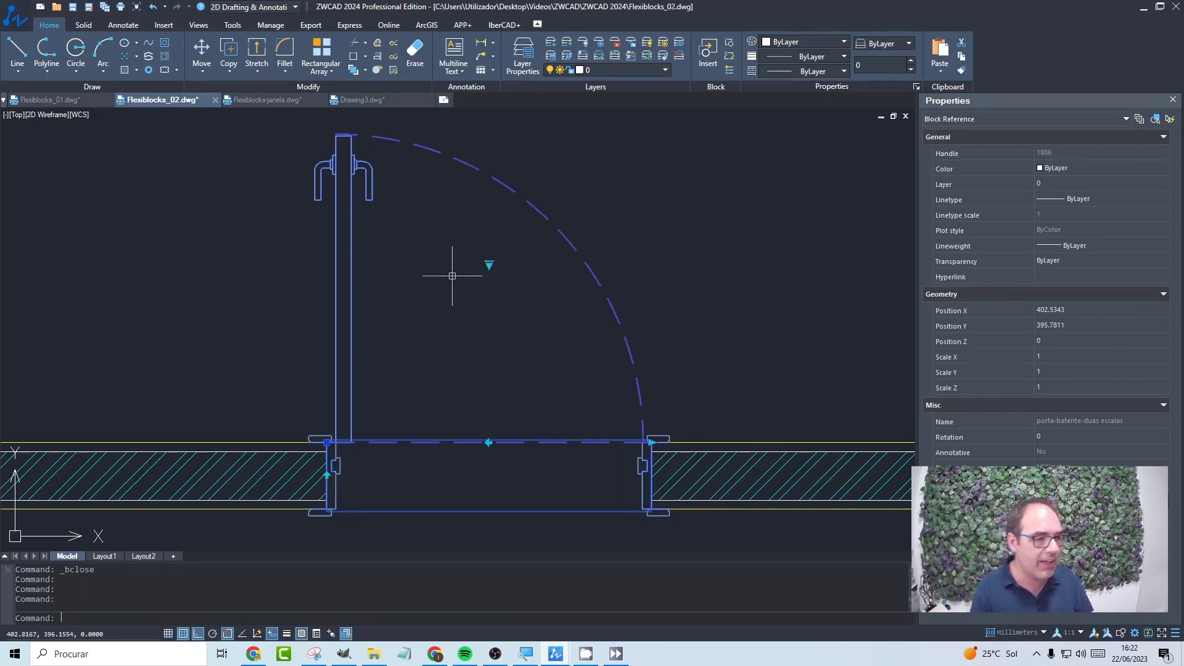
{"action": "left_click", "coordinate": [488, 264]}
{"action": "left_click", "coordinate": [488, 264]}
{"action": "left_click", "coordinate": [489, 264]}
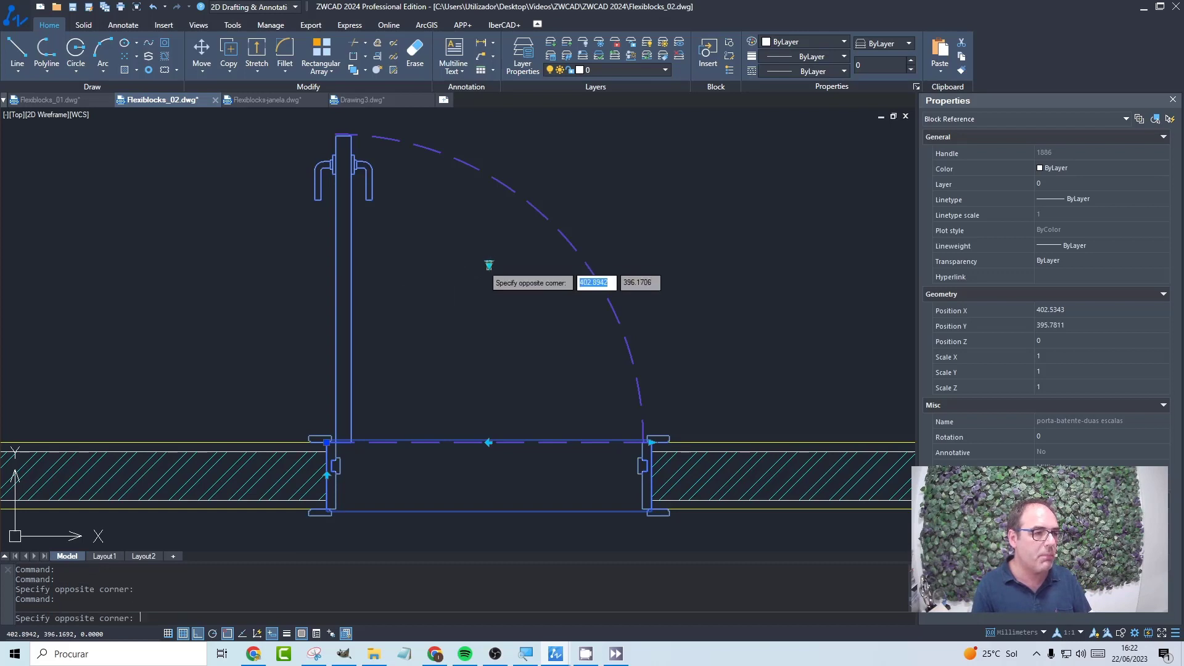
{"action": "left_click", "coordinate": [489, 264]}
{"action": "left_click", "coordinate": [488, 264]}
{"action": "left_click", "coordinate": [520, 274]}
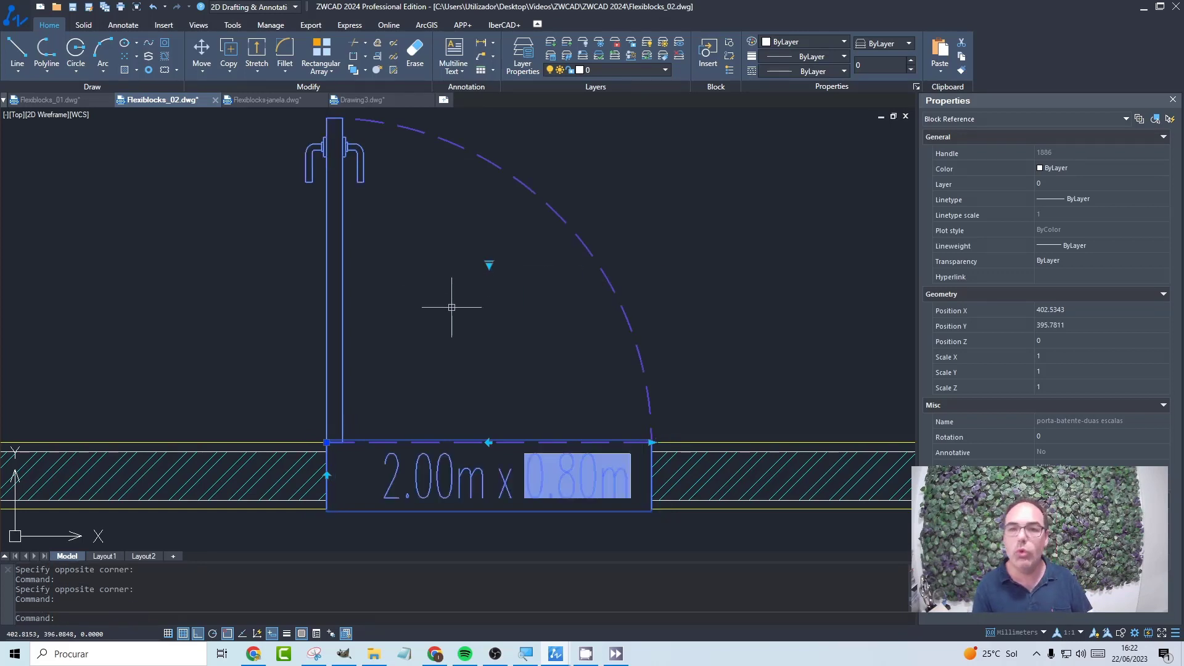
- Stretch the selected door block's width by about 0.4 m, away from the door leaf
{"action": "left_click", "coordinate": [650, 444]}
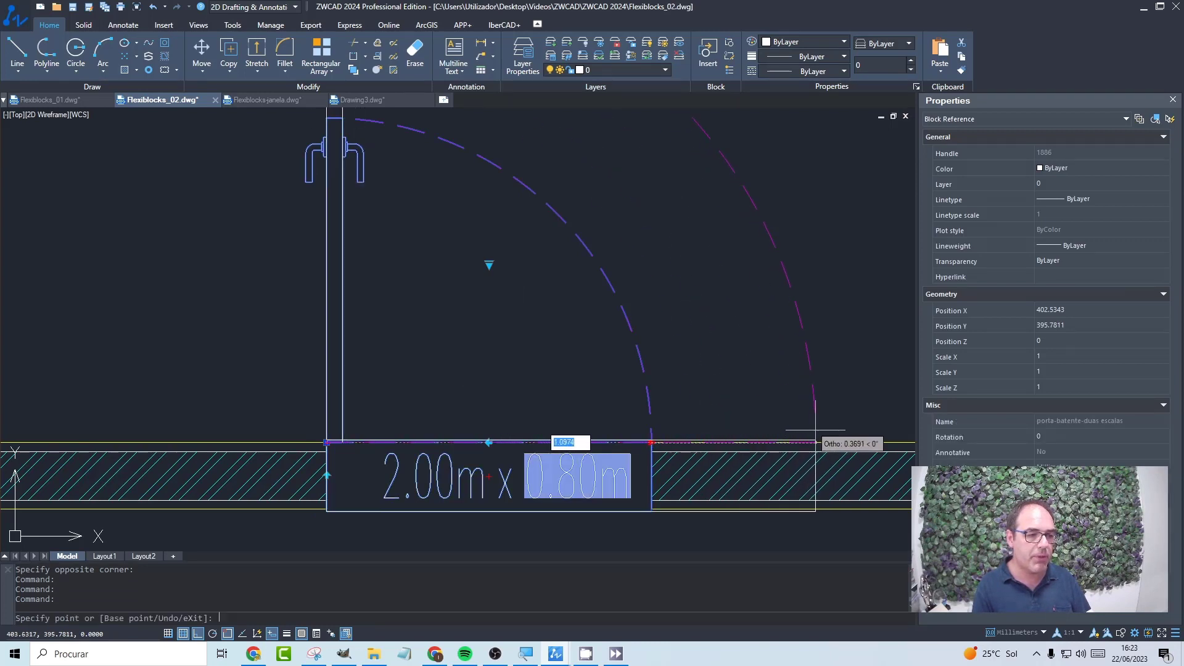
{"action": "left_click", "coordinate": [815, 442]}
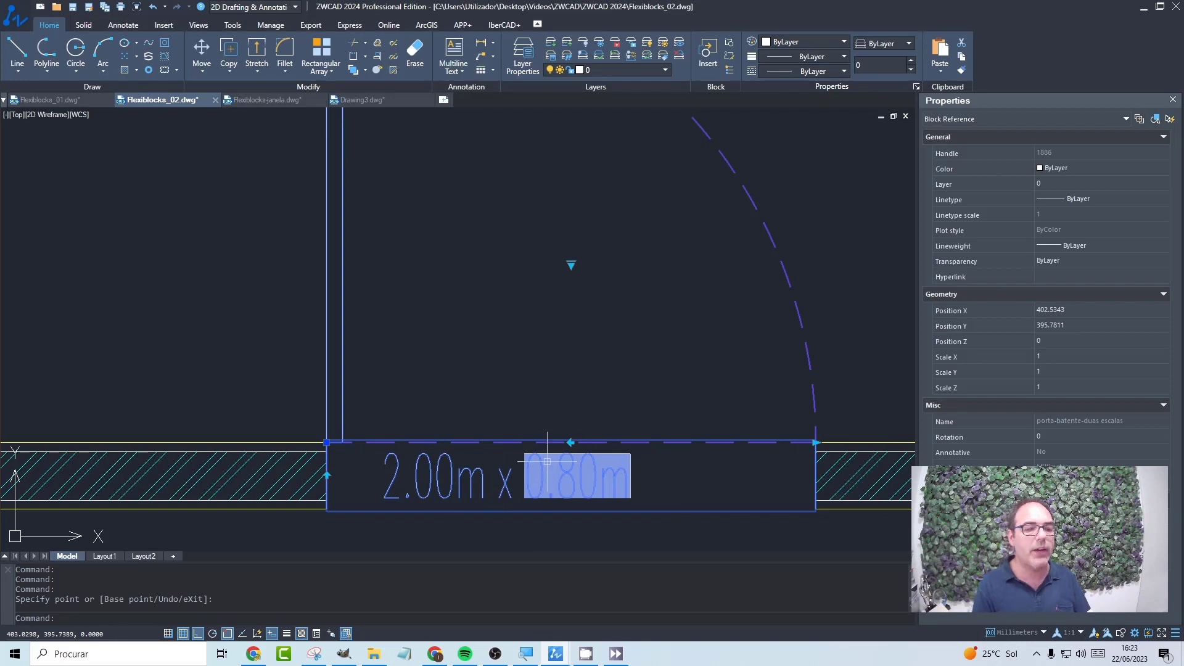
- Regenerate the drawing to refresh the door's width field, and undo the regeneration together with the width stretch
{"action": "type", "text": "RE"}
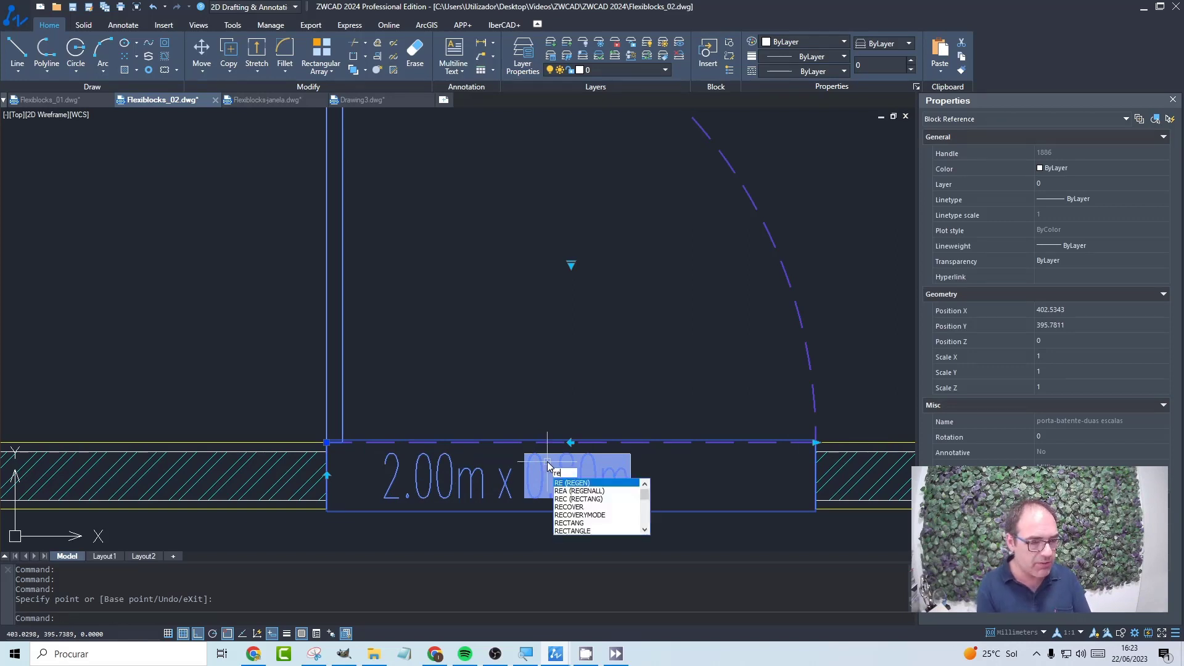
{"action": "key", "text": "Return"}
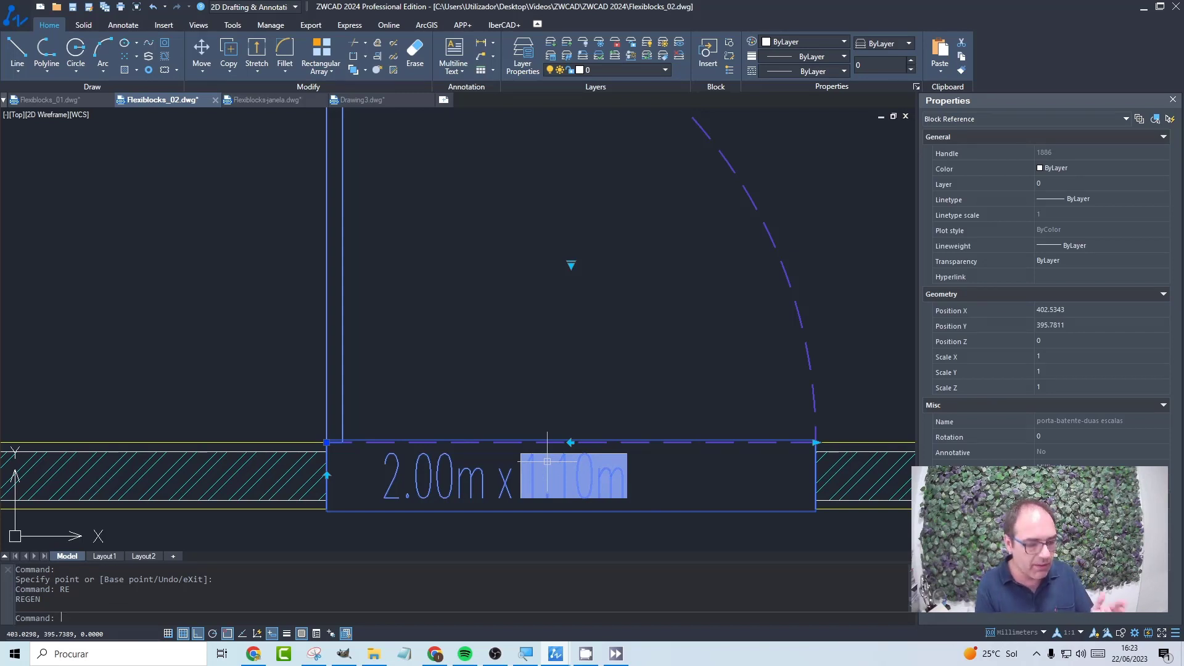
{"action": "key", "text": "ctrl+z"}
{"action": "key", "text": "ctrl+z"}
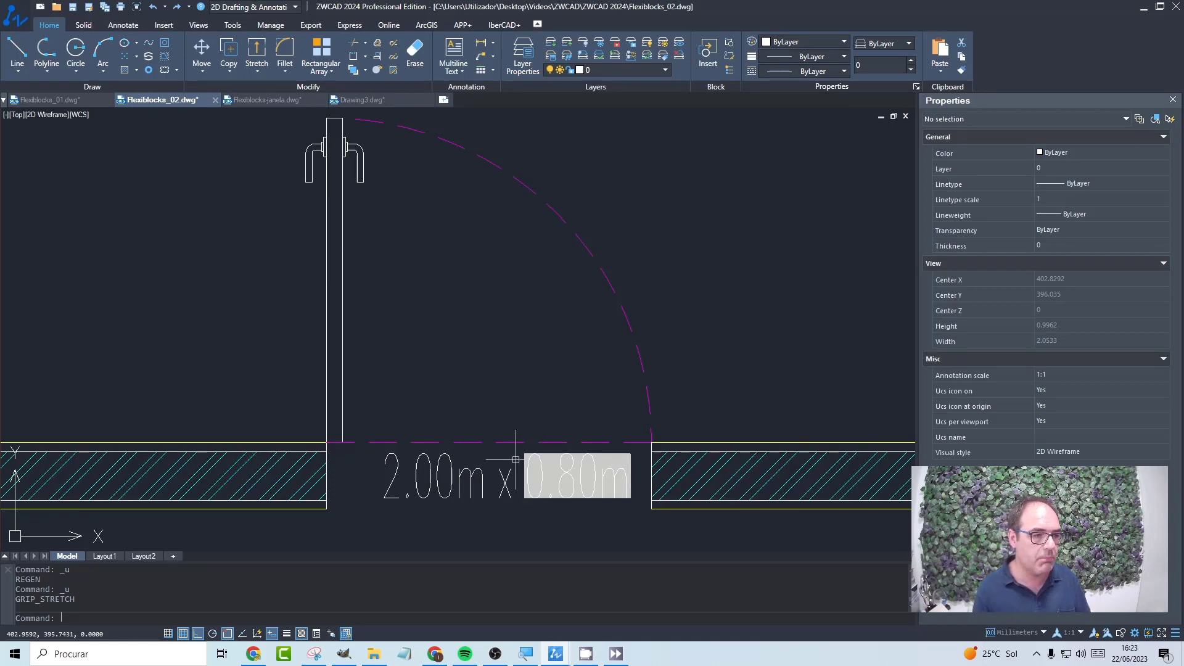
- Open the door block in the block editor and make its Escala 1:20 visibility state current
{"action": "double_click", "coordinate": [616, 283]}
{"action": "left_click", "coordinate": [768, 398]}
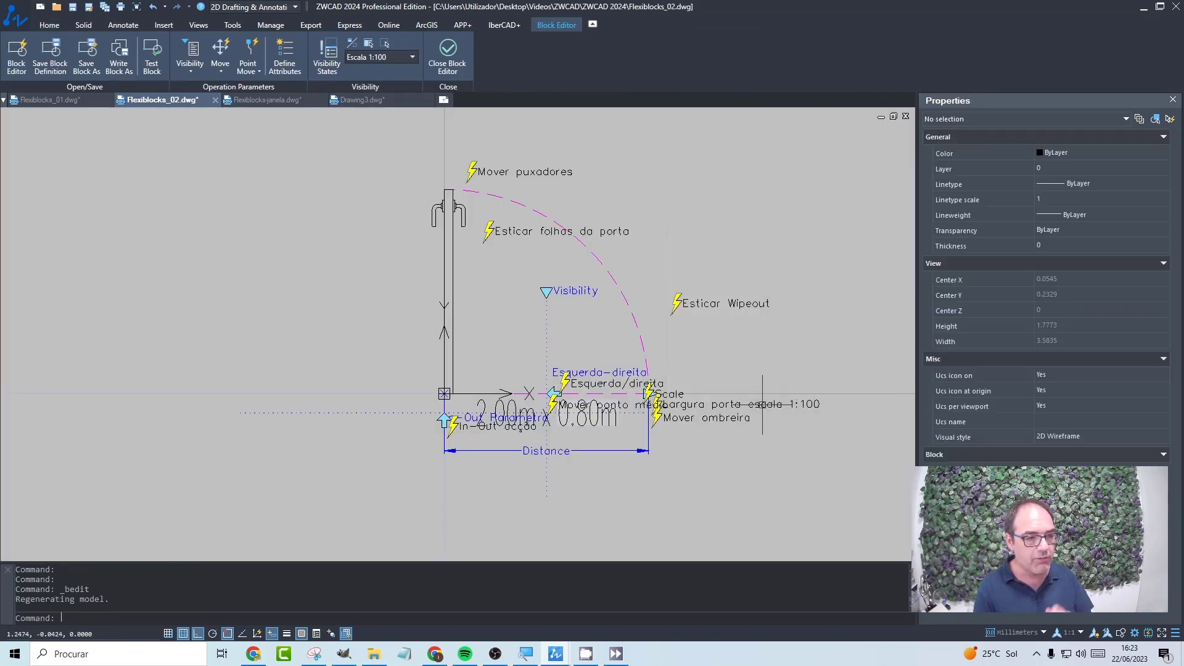
{"action": "scroll", "coordinate": [573, 402], "scroll_direction": "up", "scroll_amount": 1}
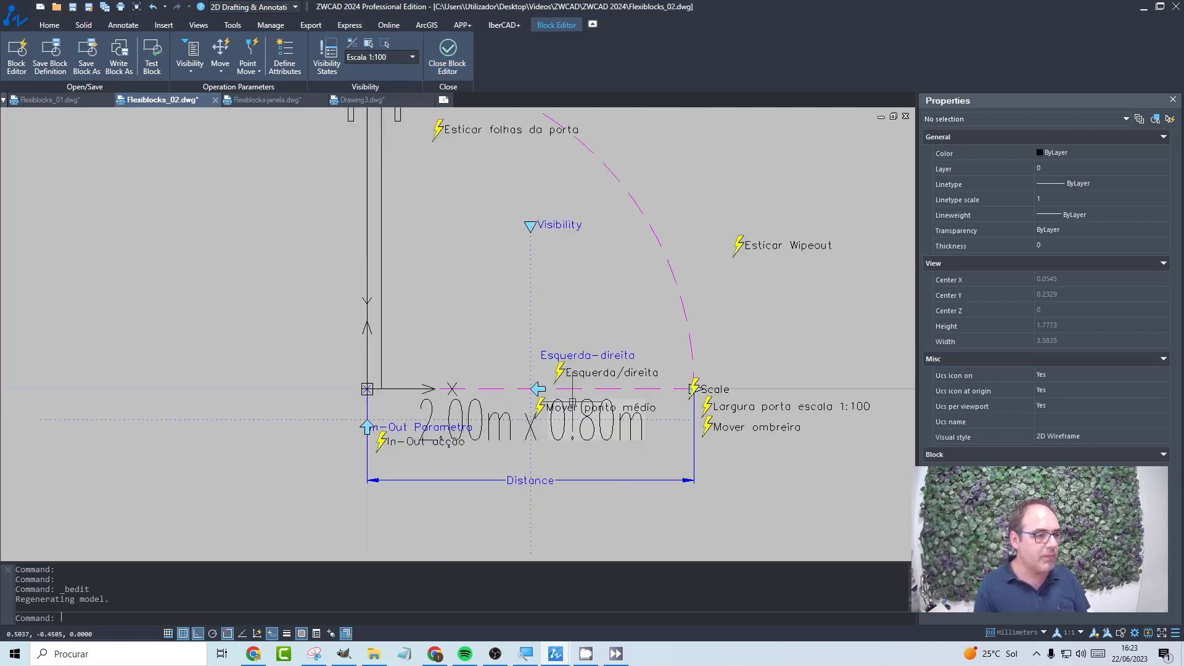
{"action": "scroll", "coordinate": [618, 336], "scroll_direction": "down", "scroll_amount": 1}
{"action": "middle_click_drag", "start_coordinate": [607, 335], "coordinate": [507, 389]}
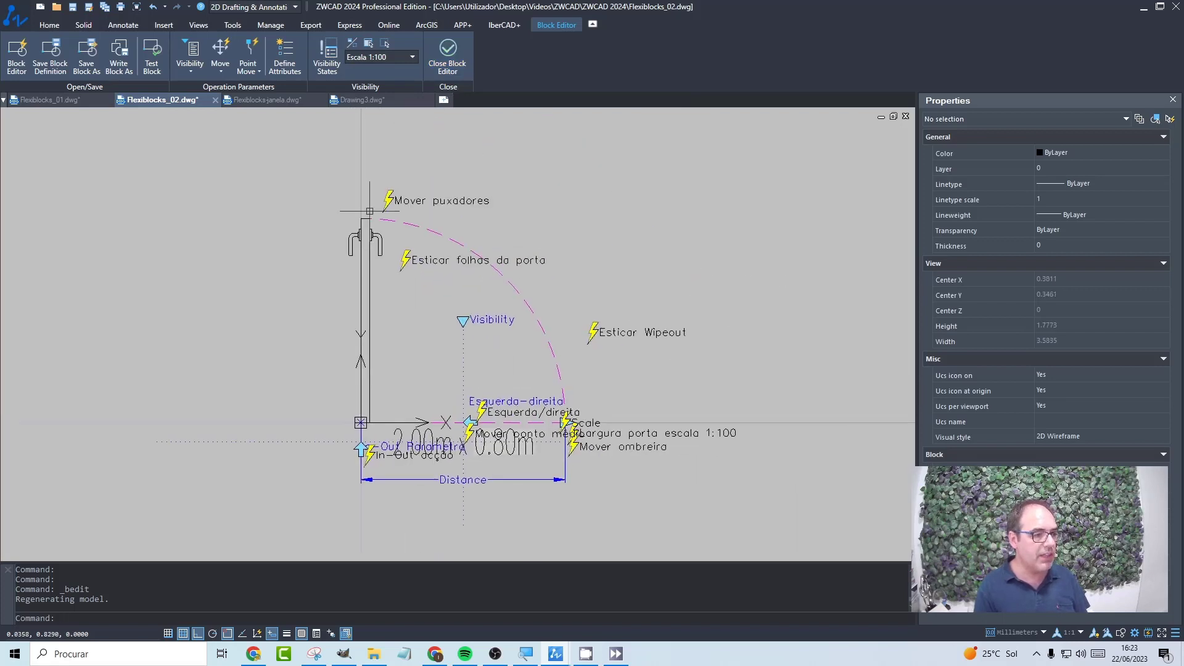
{"action": "left_click", "coordinate": [386, 60]}
{"action": "left_click", "coordinate": [379, 88]}
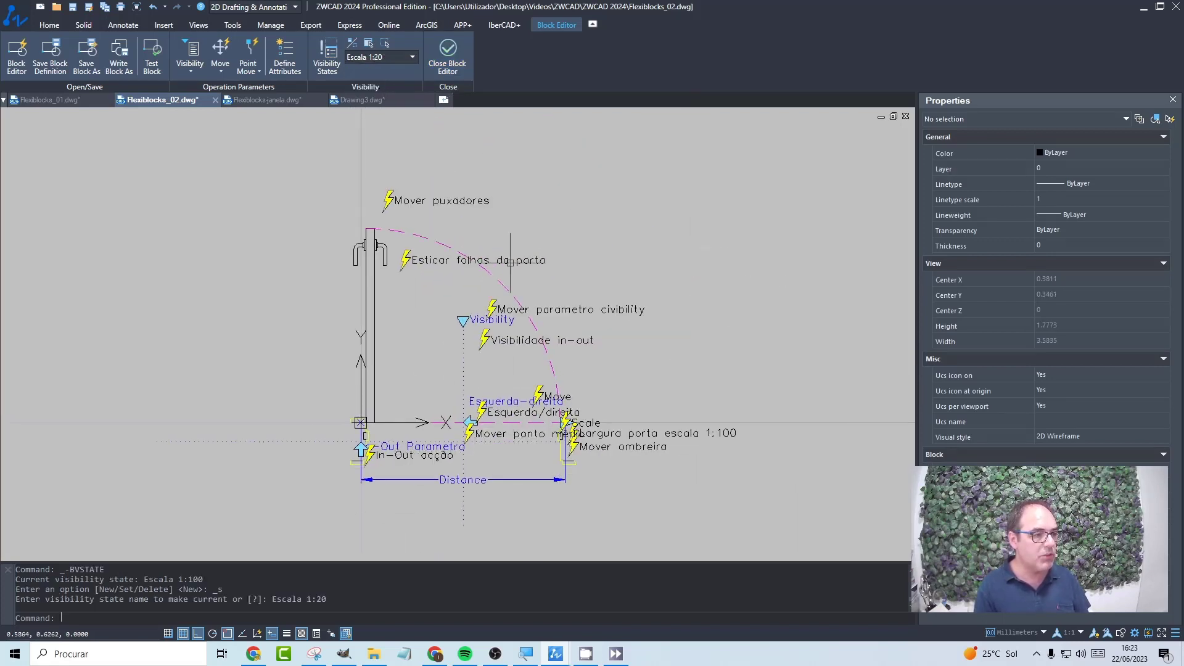
- Make the hidden 2.00m, x and 0.80m label texts visible in the Escala 1:20 visibility state
{"action": "left_click", "coordinate": [368, 47]}
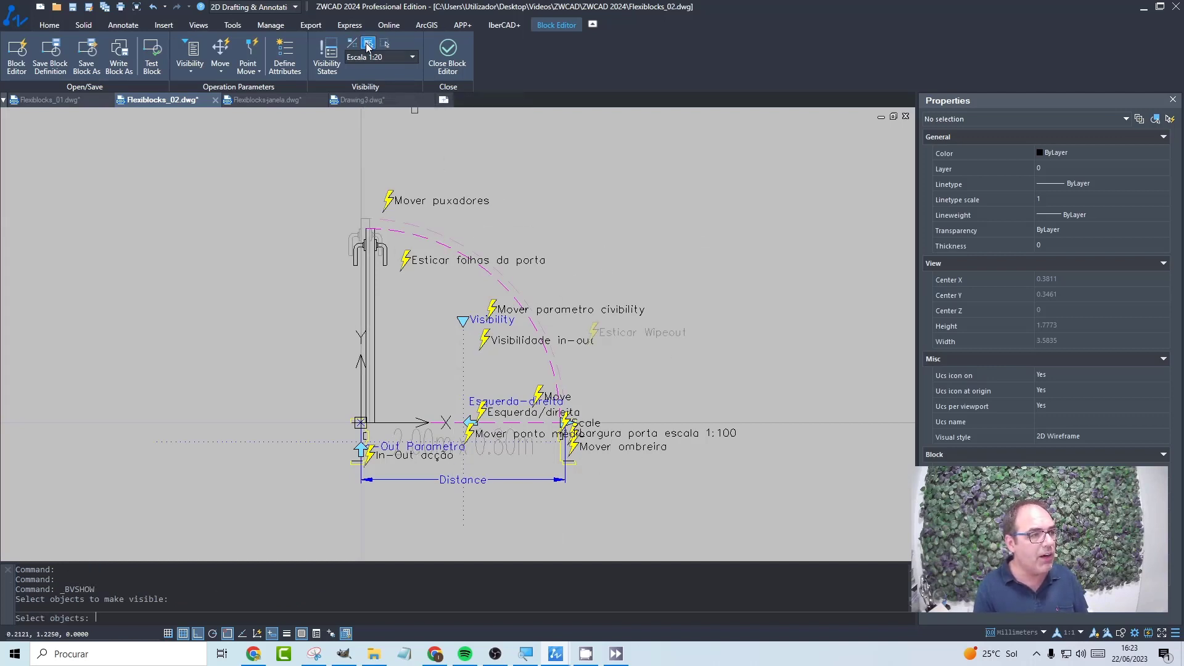
{"action": "scroll", "coordinate": [492, 441], "scroll_direction": "up", "scroll_amount": 4}
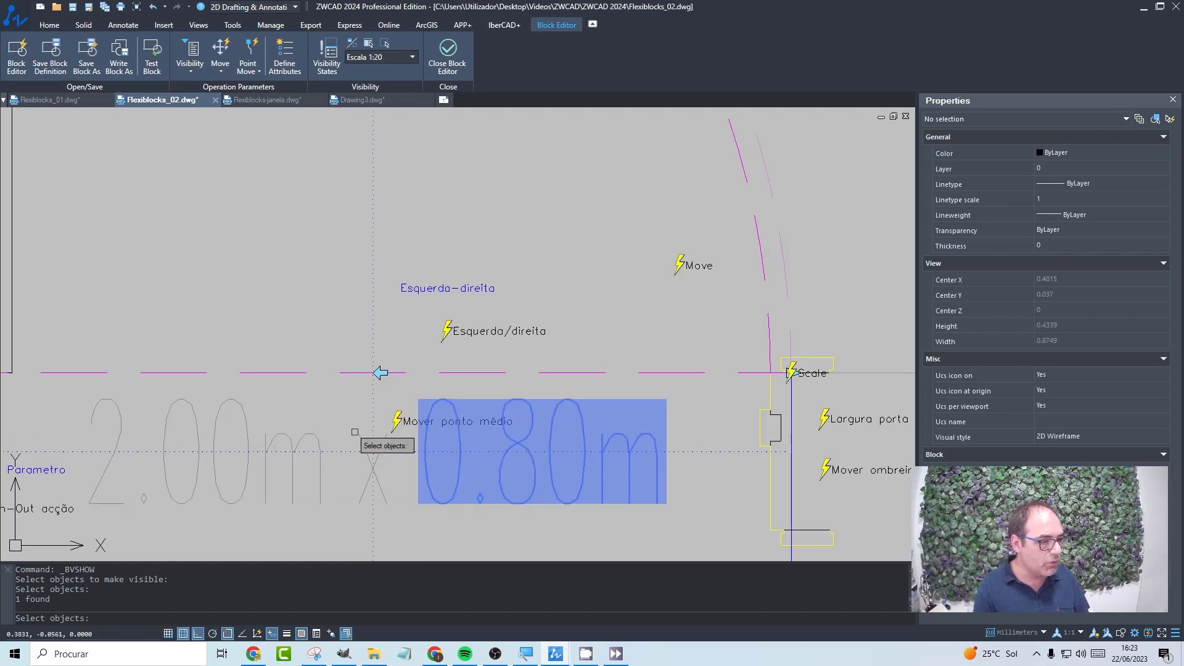
{"action": "left_click", "coordinate": [384, 440]}
{"action": "left_click", "coordinate": [318, 446]}
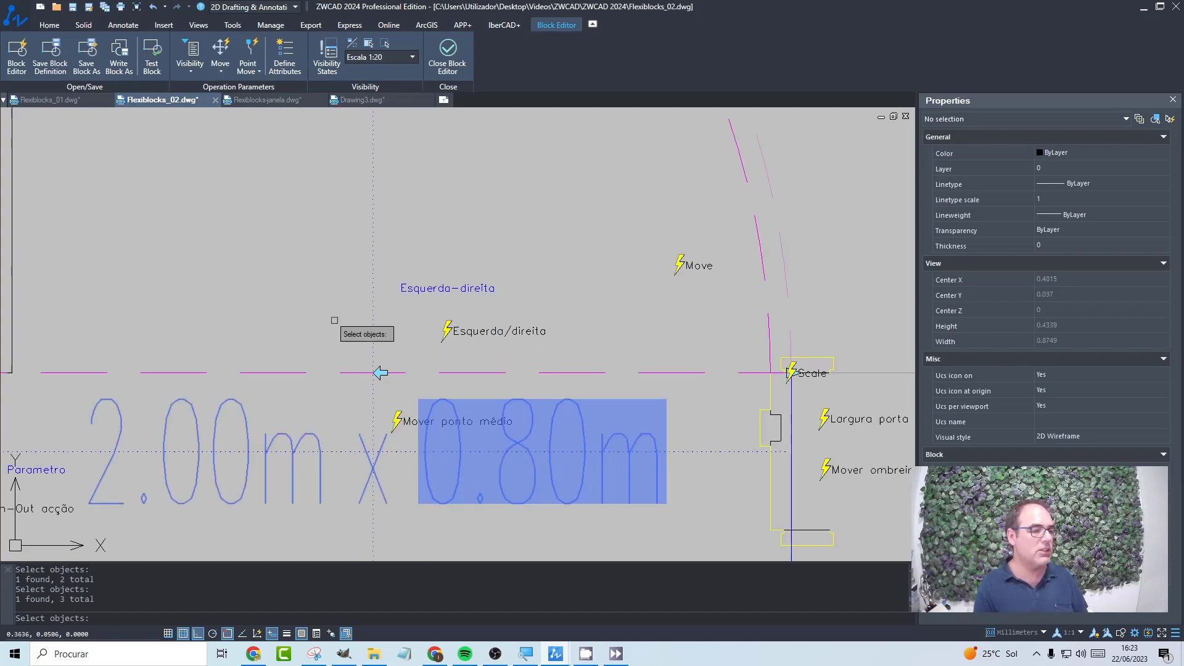
{"action": "key", "text": "Return"}
{"action": "scroll", "coordinate": [468, 395], "scroll_direction": "down", "scroll_amount": 5}
{"action": "scroll", "coordinate": [376, 268], "scroll_direction": "up", "scroll_amount": 2}
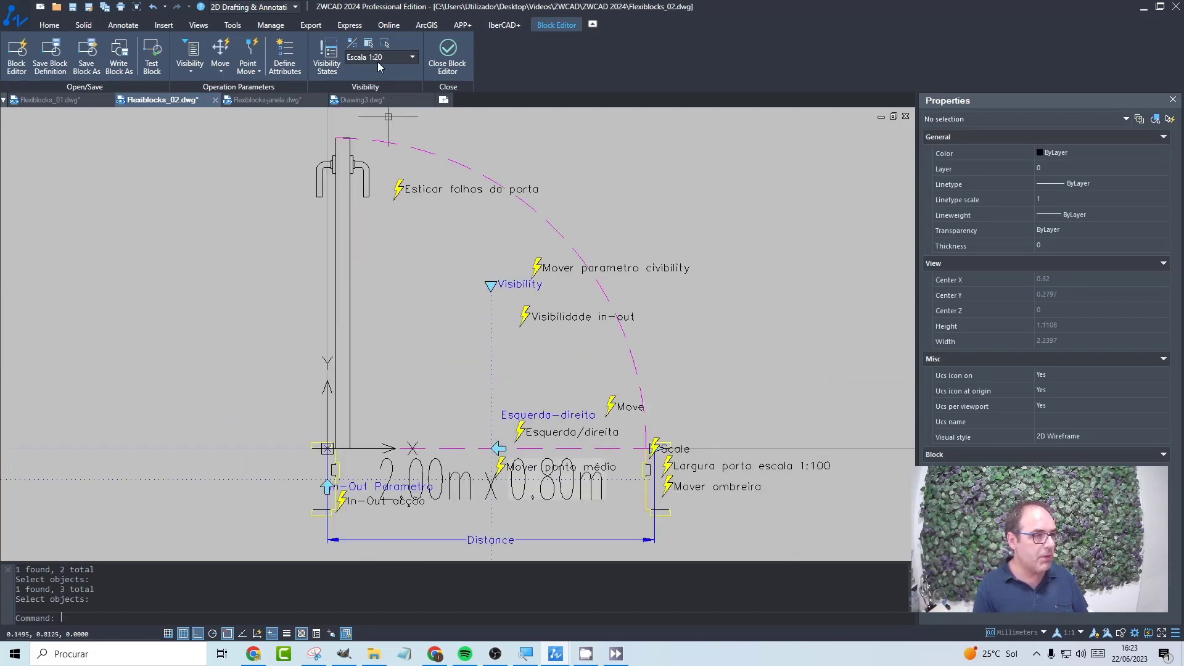
- Check the size label in the Escala 1:100 visibility state, and return to Escala 1:20
{"action": "left_click", "coordinate": [388, 57]}
{"action": "left_click", "coordinate": [376, 77]}
{"action": "left_click", "coordinate": [392, 57]}
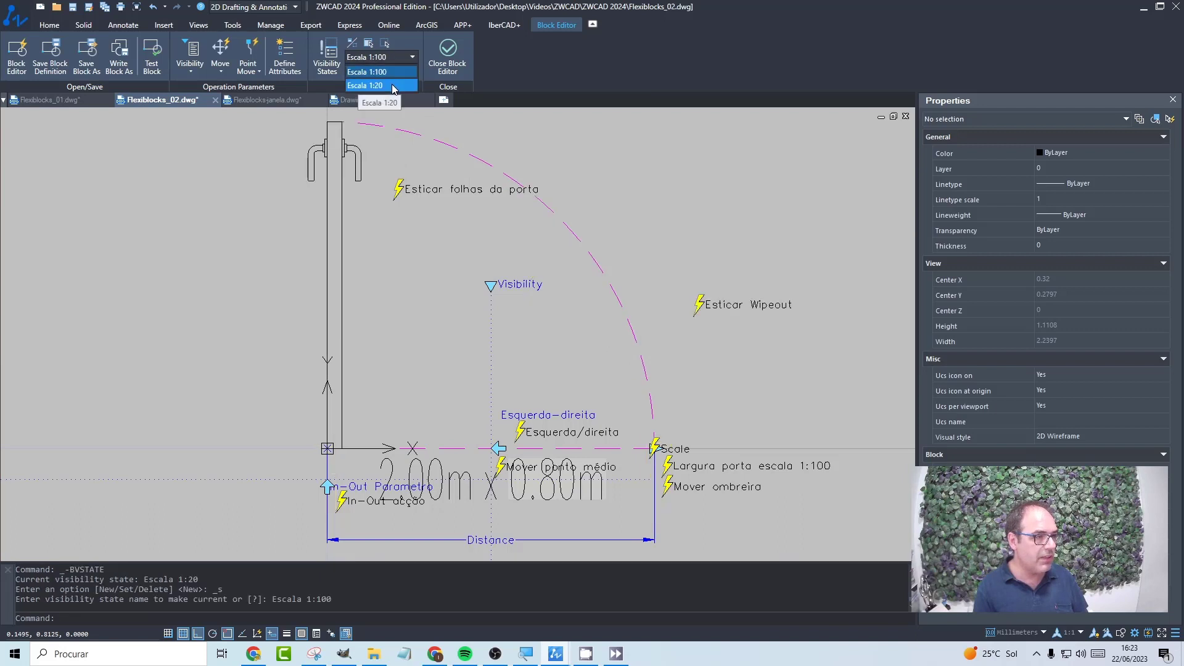
{"action": "left_click", "coordinate": [376, 89]}
{"action": "middle_click_drag", "start_coordinate": [629, 497], "coordinate": [635, 490]}
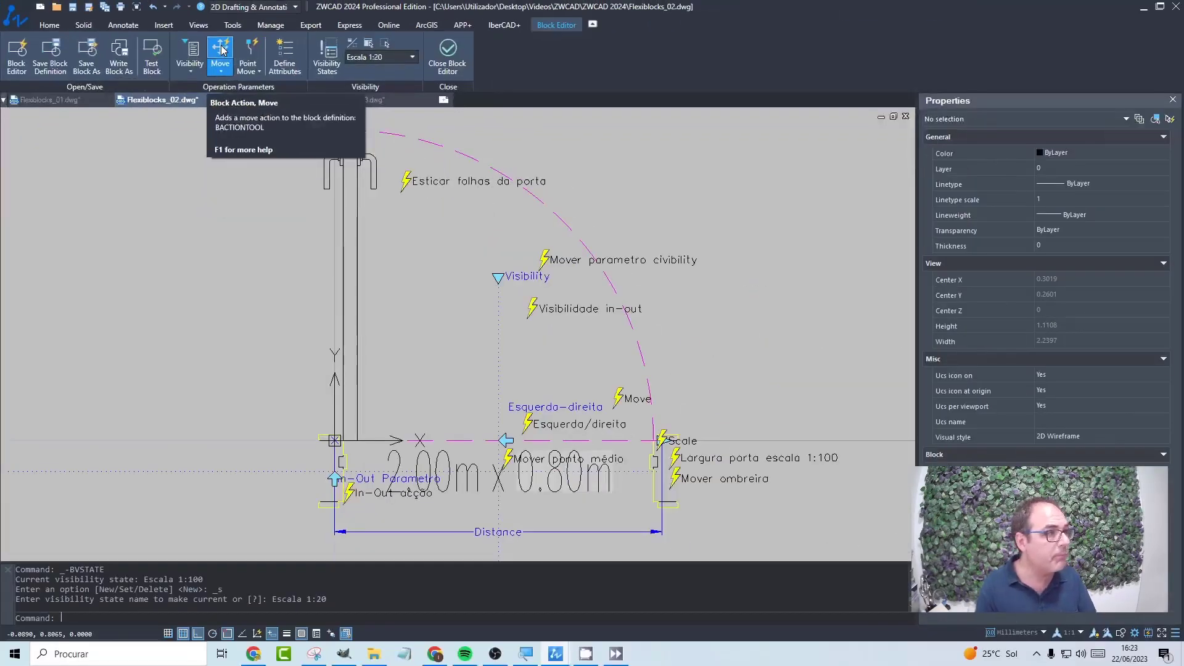
- Try to add a Move action at the Distance parameter's second point, acting on the three size label texts
{"action": "left_click", "coordinate": [224, 54]}
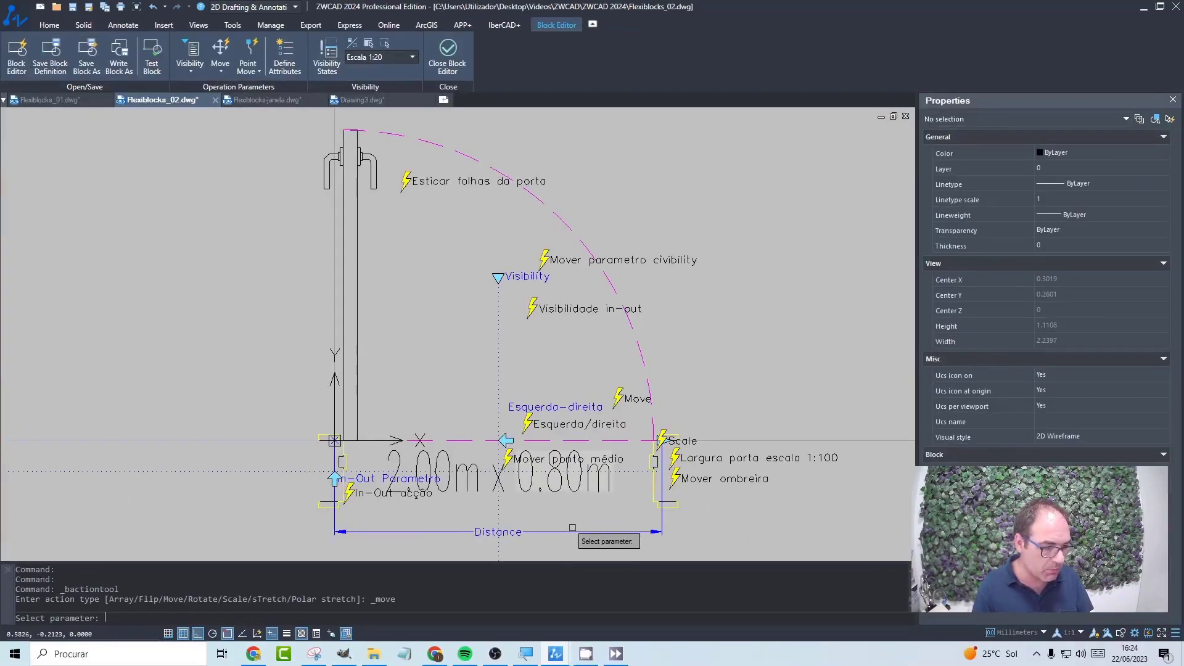
{"action": "left_click", "coordinate": [571, 537]}
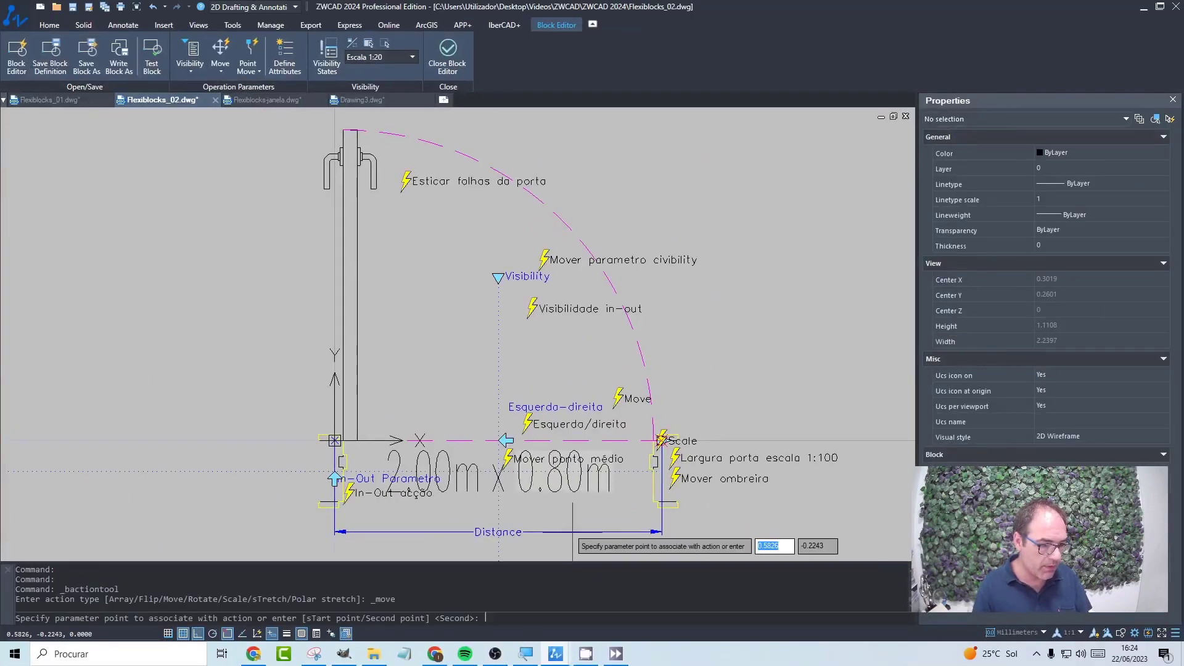
{"action": "scroll", "coordinate": [702, 444], "scroll_direction": "up", "scroll_amount": 3}
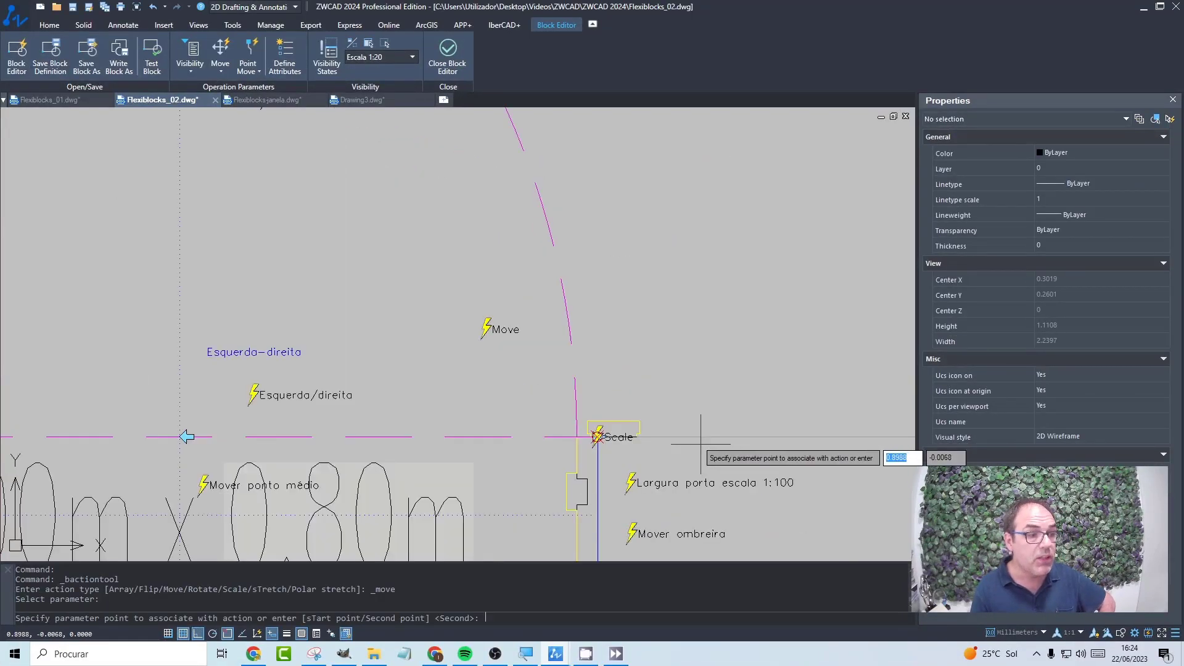
{"action": "left_click", "coordinate": [629, 444]}
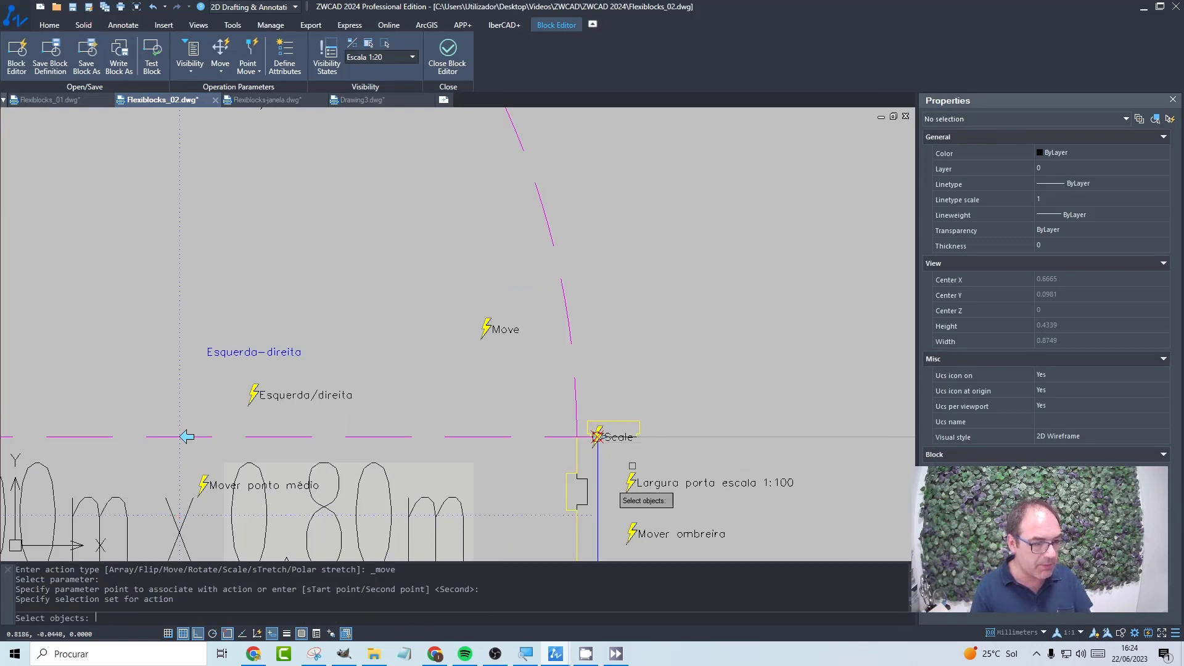
{"action": "scroll", "coordinate": [605, 484], "scroll_direction": "down", "scroll_amount": 1}
{"action": "middle_click_drag", "start_coordinate": [565, 486], "coordinate": [701, 309]}
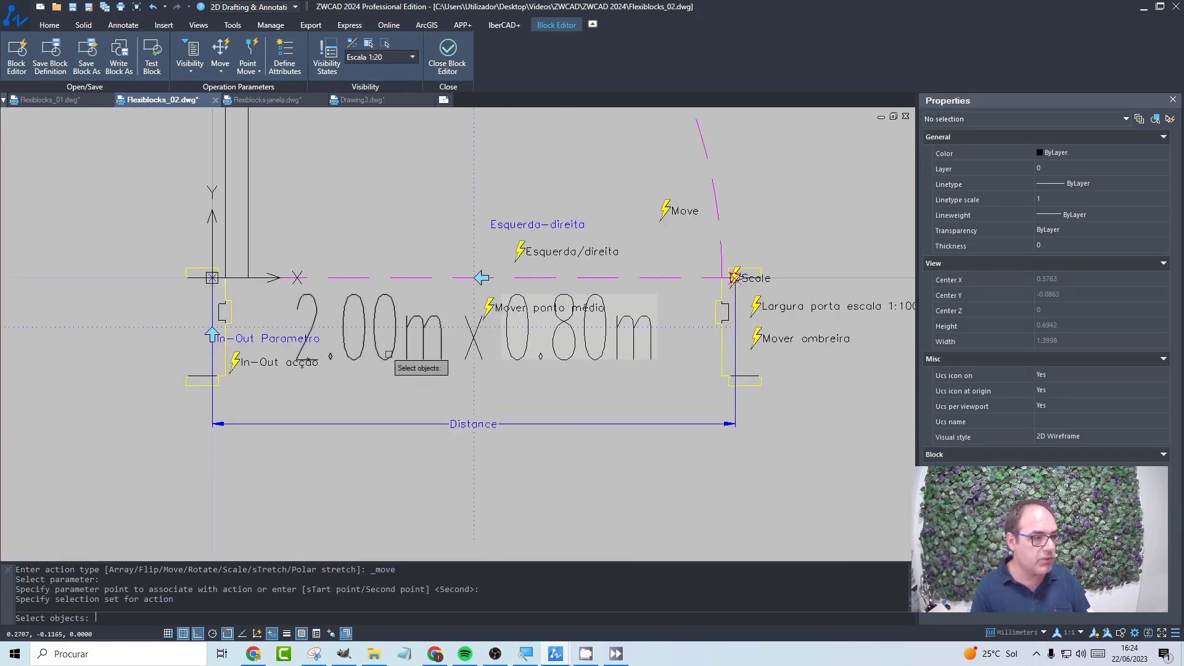
{"action": "left_click", "coordinate": [473, 352]}
{"action": "left_click", "coordinate": [507, 349]}
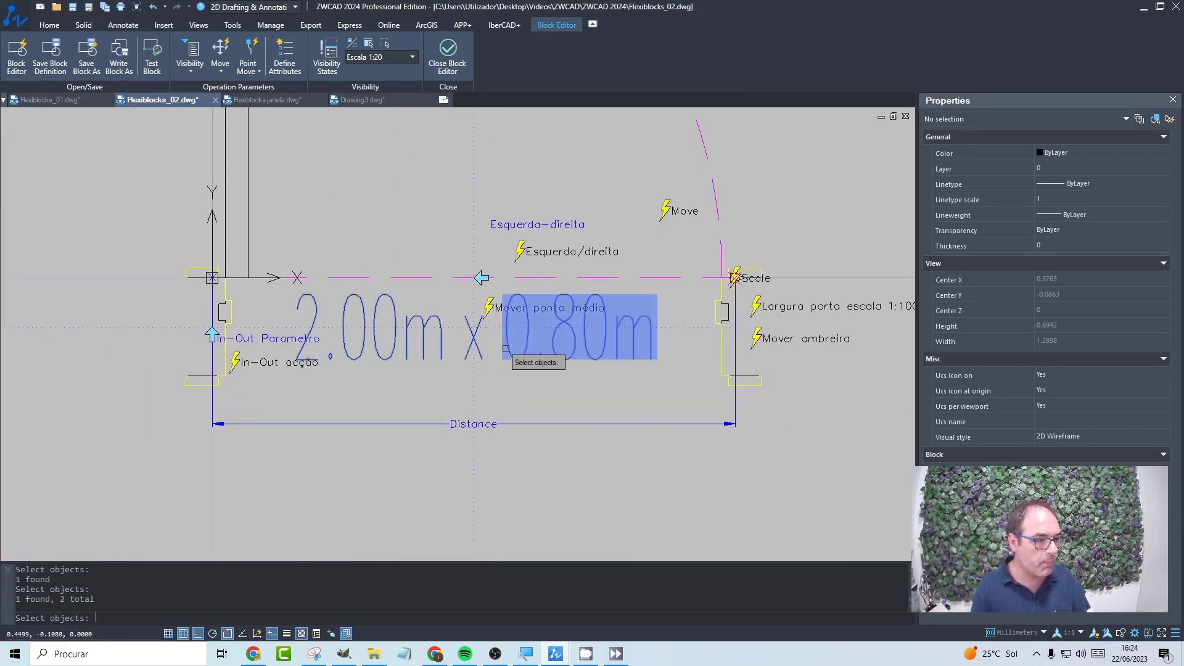
{"action": "left_click", "coordinate": [723, 370]}
{"action": "key", "text": "Return"}
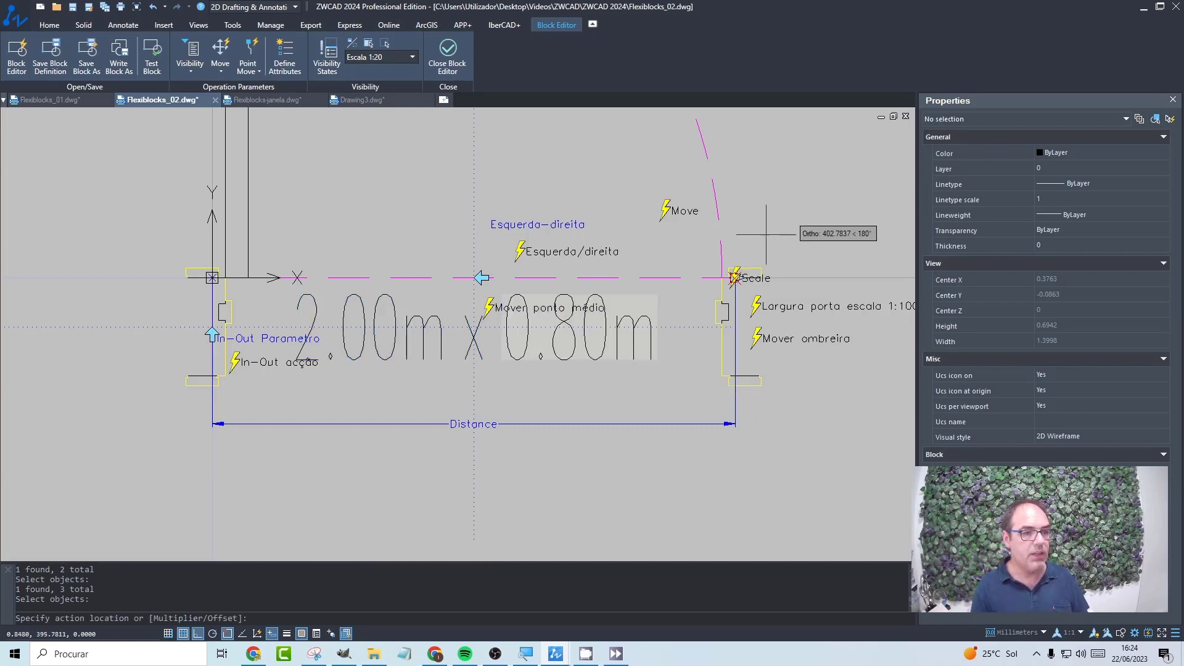
{"action": "middle_click_drag", "start_coordinate": [767, 234], "coordinate": [600, 420]}
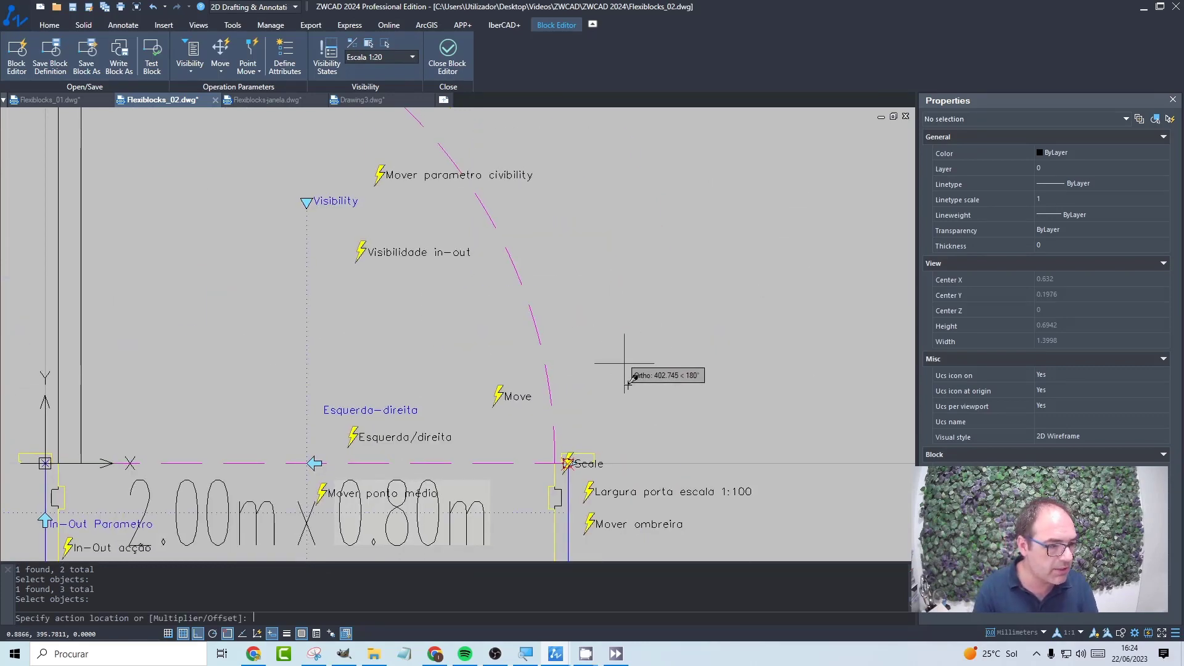
{"action": "left_click", "coordinate": [621, 390]}
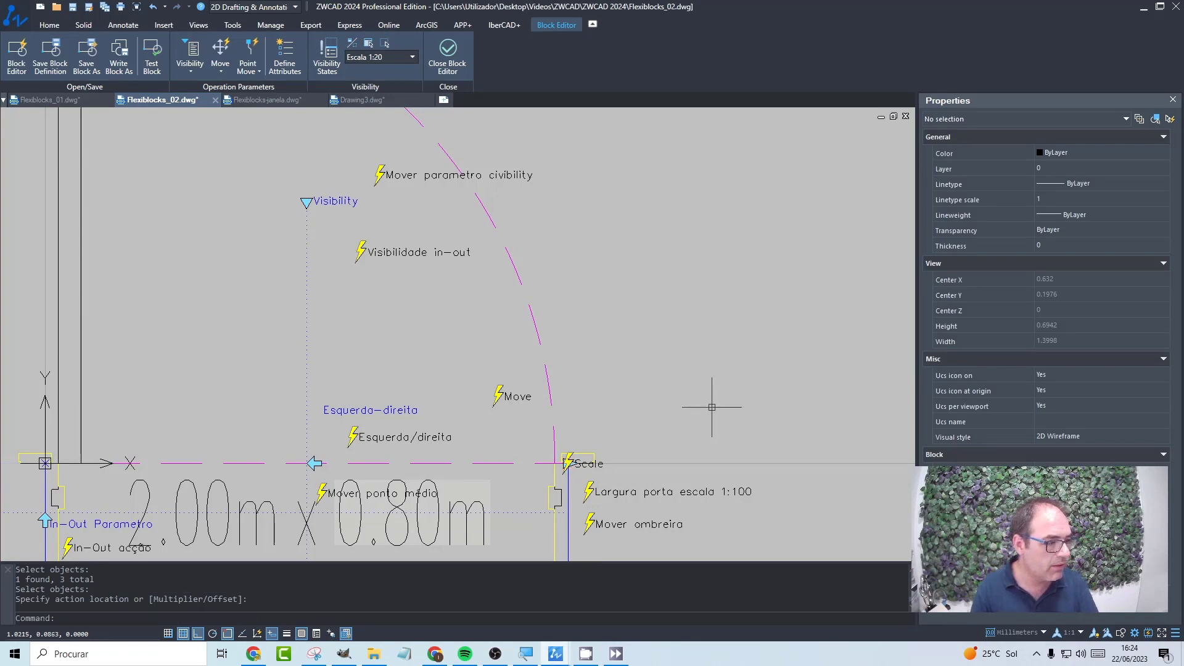
- Look around the block for the new move action, and inspect the existing Move action's properties
{"action": "scroll", "coordinate": [718, 420], "scroll_direction": "down", "scroll_amount": 3}
{"action": "scroll", "coordinate": [727, 425], "scroll_direction": "up", "scroll_amount": 5}
{"action": "scroll", "coordinate": [678, 444], "scroll_direction": "down", "scroll_amount": 2}
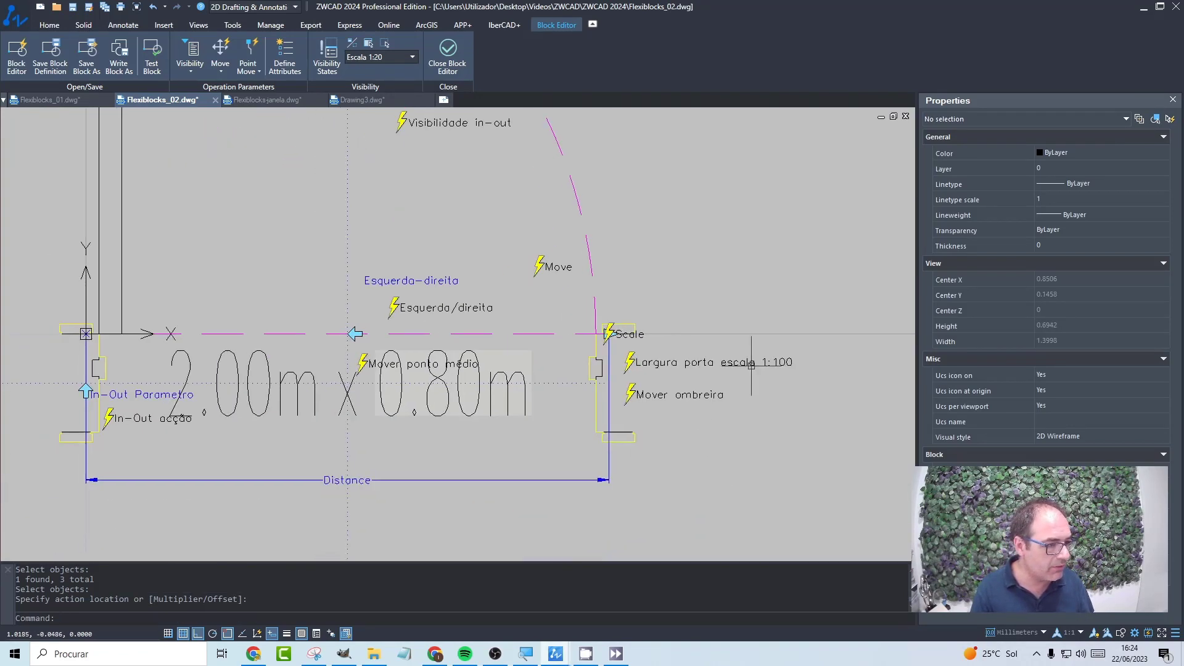
{"action": "scroll", "coordinate": [752, 365], "scroll_direction": "up", "scroll_amount": 2}
{"action": "scroll", "coordinate": [676, 349], "scroll_direction": "down", "scroll_amount": 2}
{"action": "scroll", "coordinate": [636, 323], "scroll_direction": "down", "scroll_amount": 3}
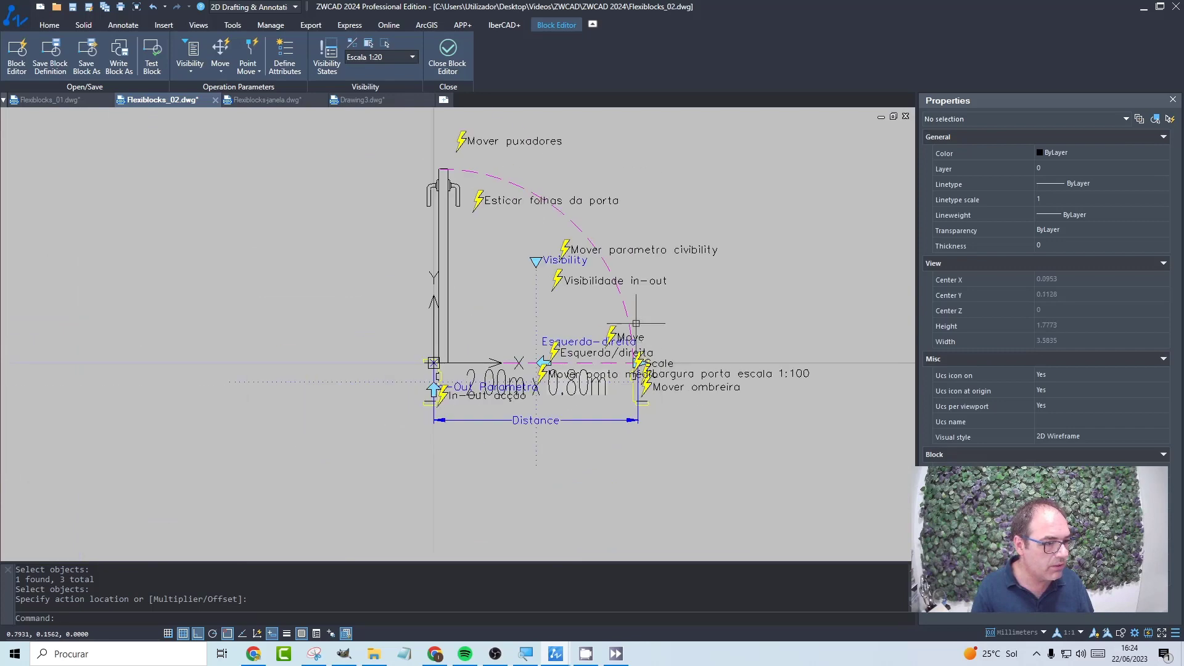
{"action": "scroll", "coordinate": [611, 340], "scroll_direction": "up", "scroll_amount": 4}
{"action": "left_click", "coordinate": [591, 344]}
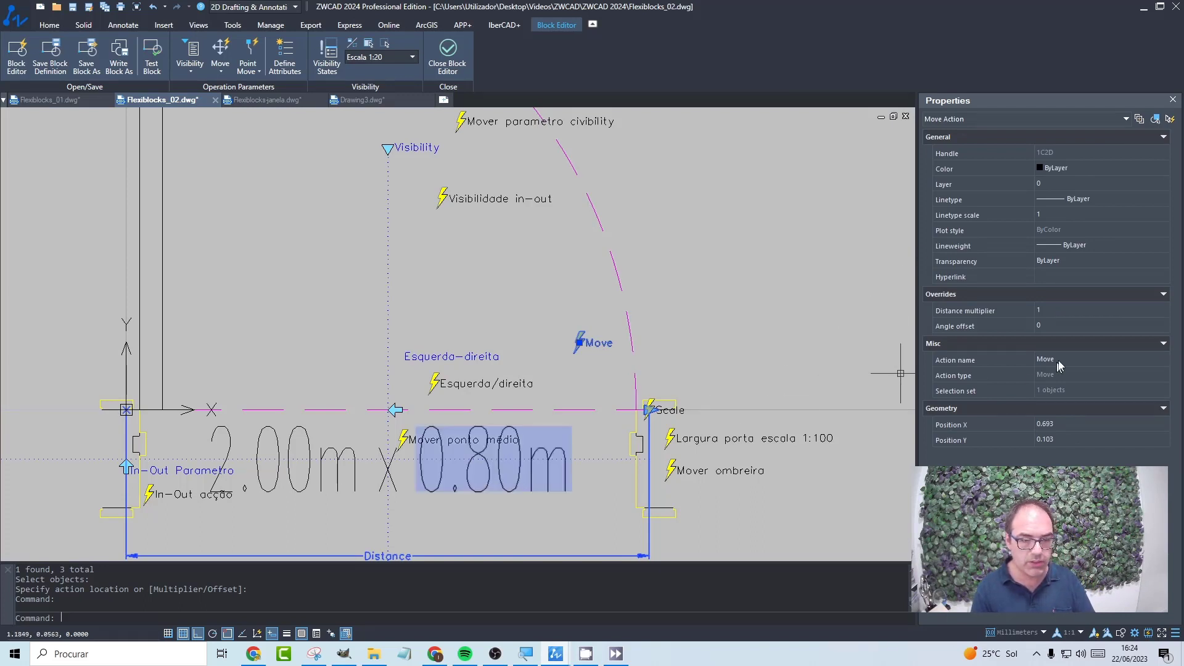
{"action": "key", "text": "Escape"}
{"action": "scroll", "coordinate": [713, 399], "scroll_direction": "down", "scroll_amount": 2}
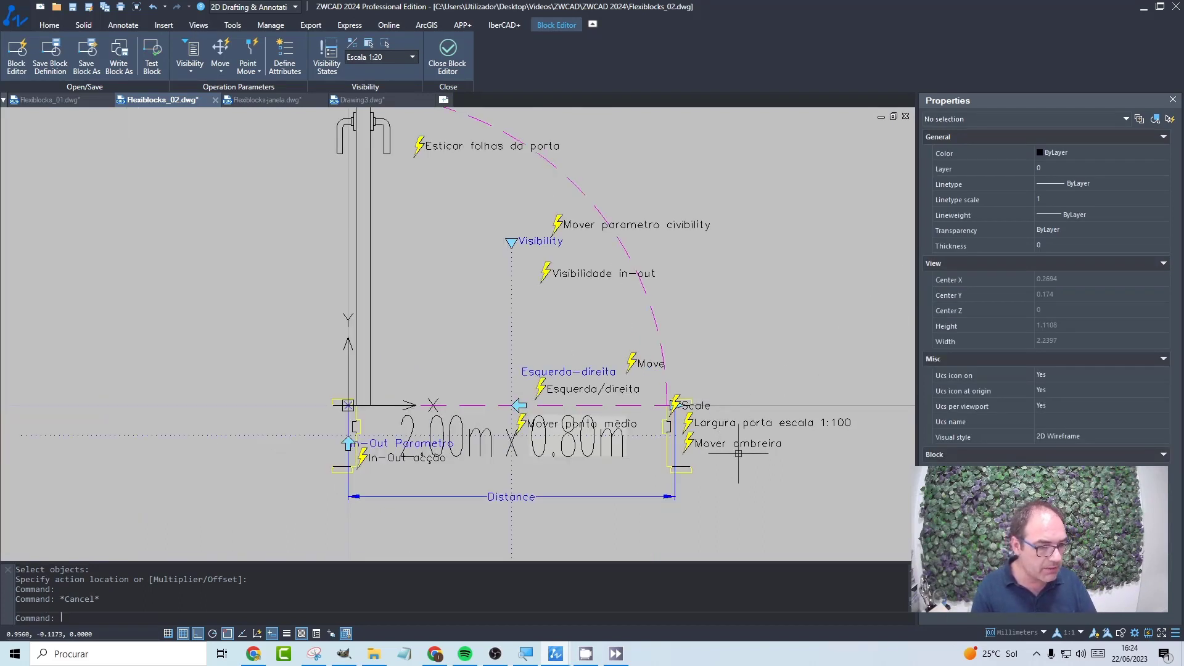
{"action": "mouse_move", "coordinate": [760, 368]}
{"action": "middle_mouse_down"}
{"action": "mouse_move", "coordinate": [748, 485]}
{"action": "mouse_move", "coordinate": [680, 402]}
{"action": "mouse_move", "coordinate": [721, 317]}
{"action": "middle_mouse_up"}
{"action": "scroll", "coordinate": [748, 484], "scroll_direction": "down", "scroll_amount": 2}
{"action": "scroll", "coordinate": [754, 370], "scroll_direction": "up", "scroll_amount": 4}
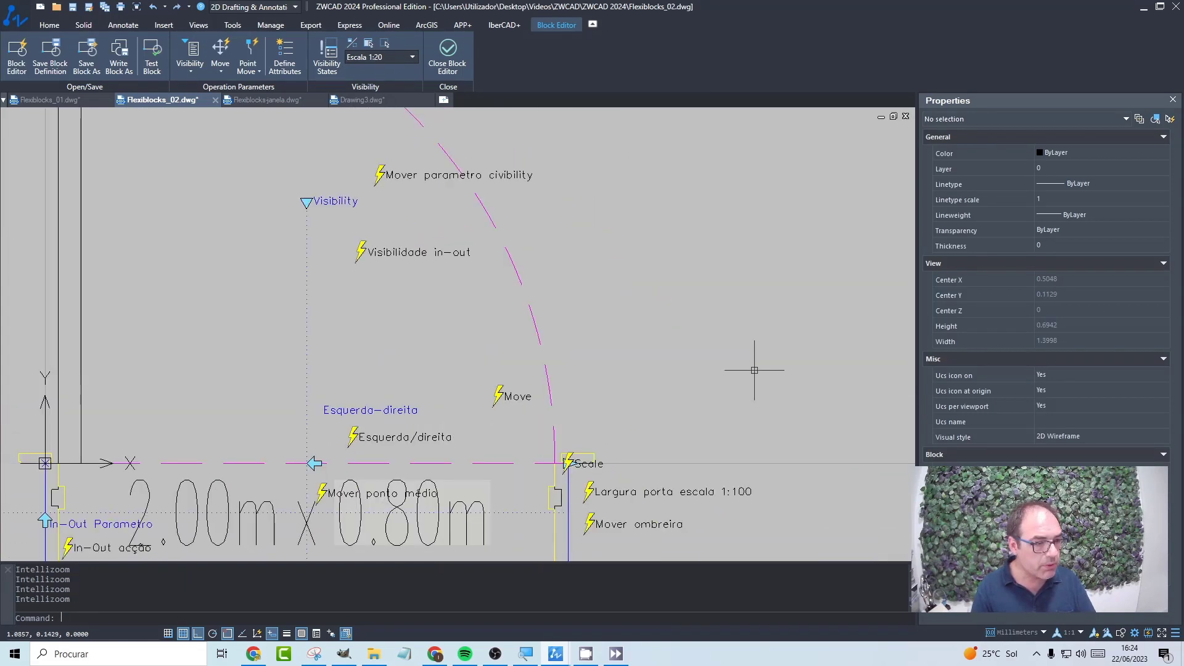
- Undo the added move action and the last visibility state change, and make Escala 1:20 current again
{"action": "key", "text": "ctrl+z"}
{"action": "key", "text": "ctrl+z"}
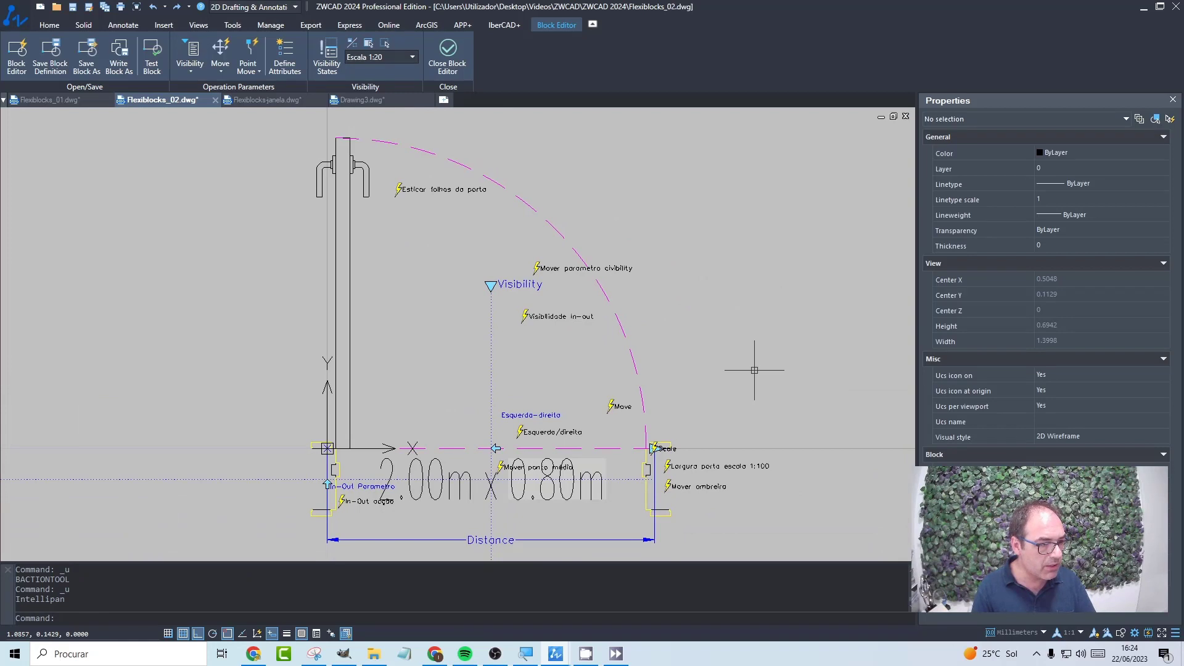
{"action": "key", "text": "ctrl+z"}
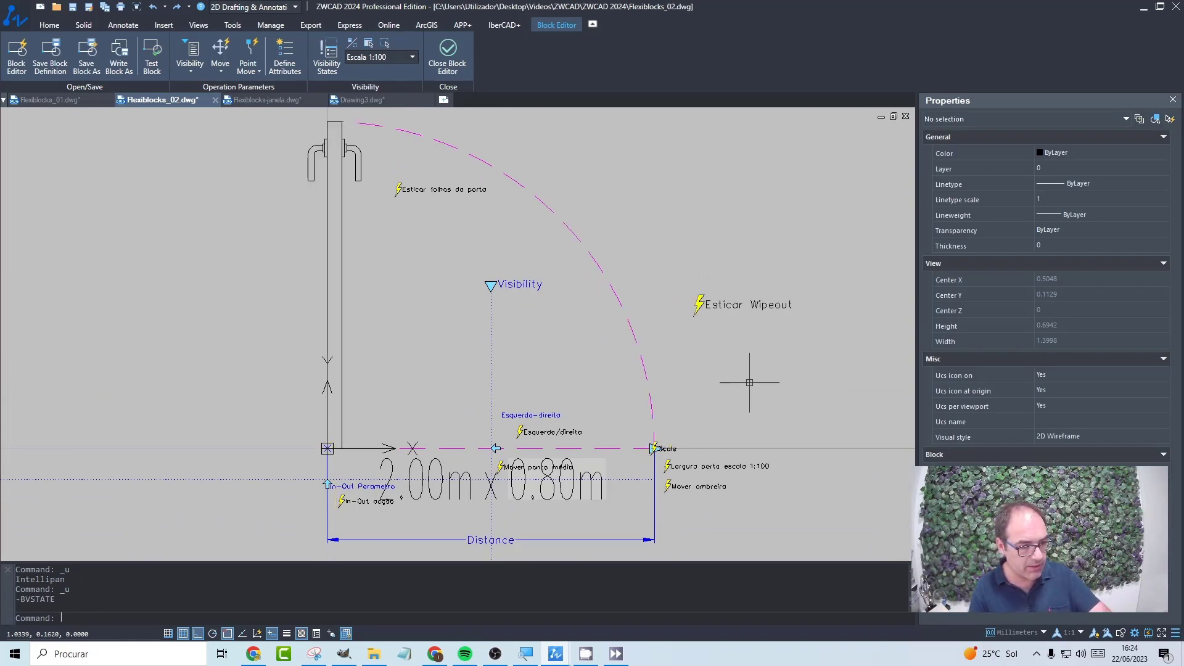
{"action": "left_click", "coordinate": [383, 62]}
{"action": "left_click", "coordinate": [390, 68]}
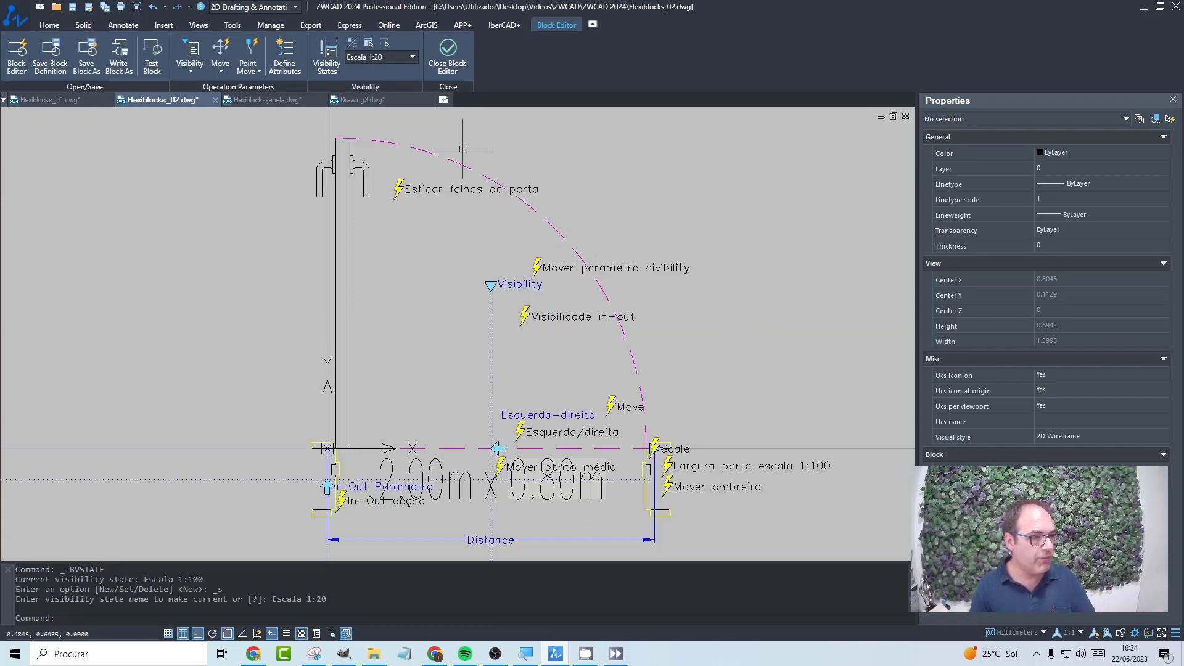
- Add a Move action at the Distance parameter's second point, acting on the three size label texts, and place it beside the door swing
{"action": "left_click", "coordinate": [221, 55]}
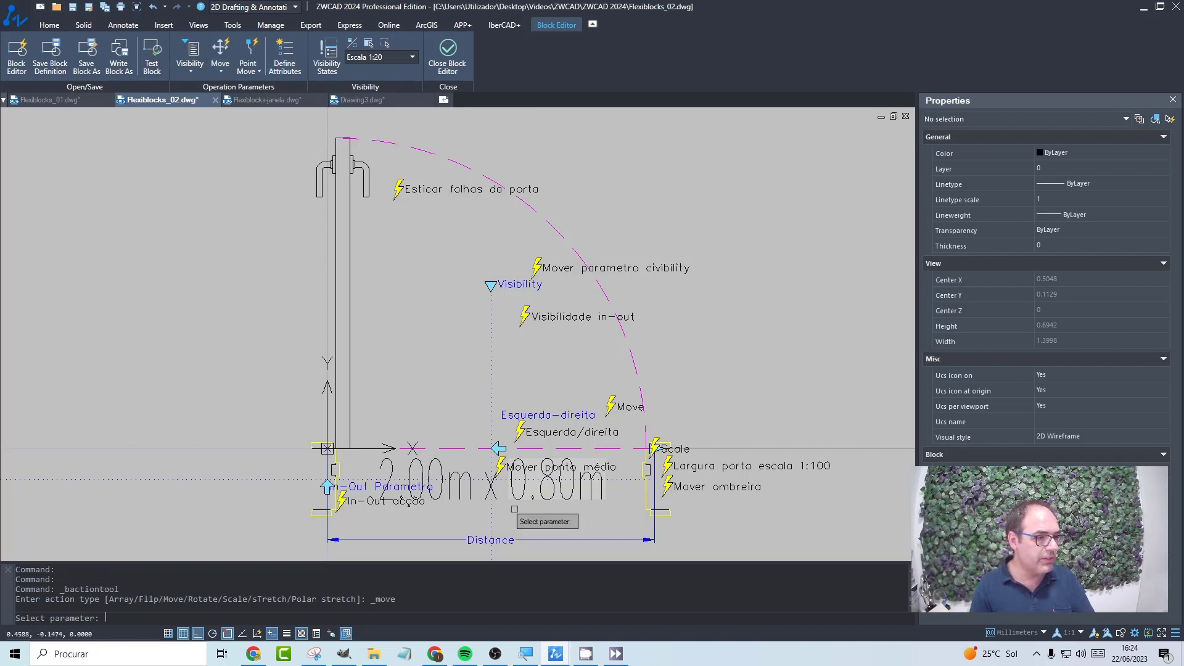
{"action": "left_click", "coordinate": [537, 539]}
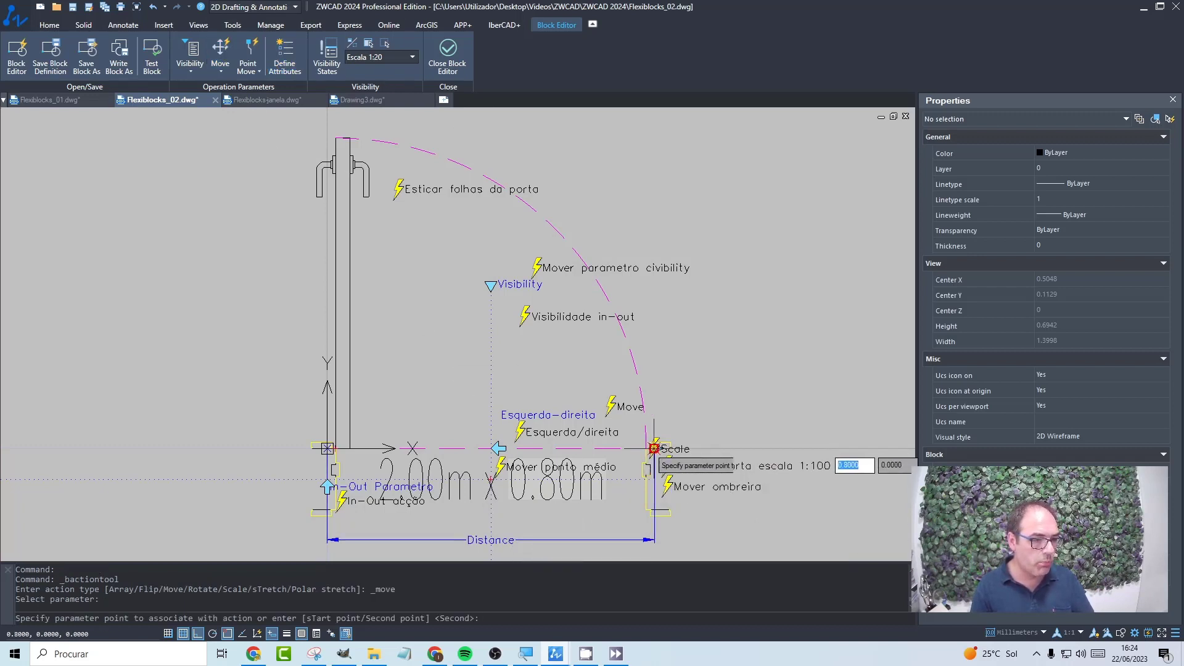
{"action": "left_click", "coordinate": [654, 448]}
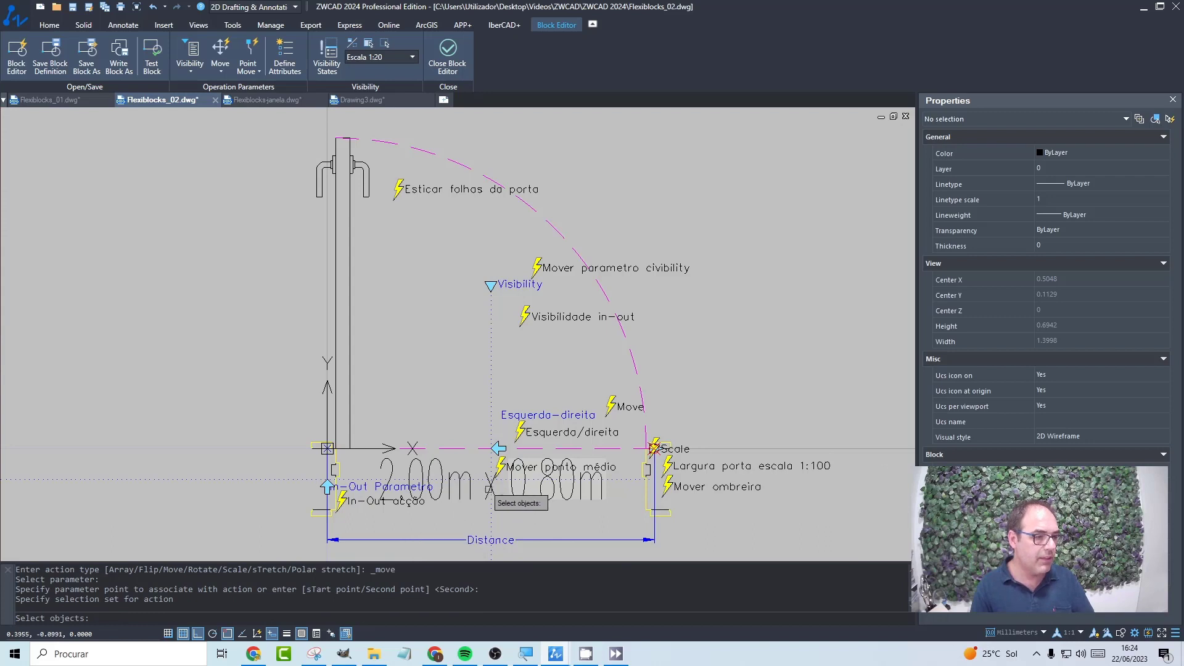
{"action": "left_click", "coordinate": [528, 496]}
{"action": "left_click", "coordinate": [445, 484]}
{"action": "left_click", "coordinate": [490, 484]}
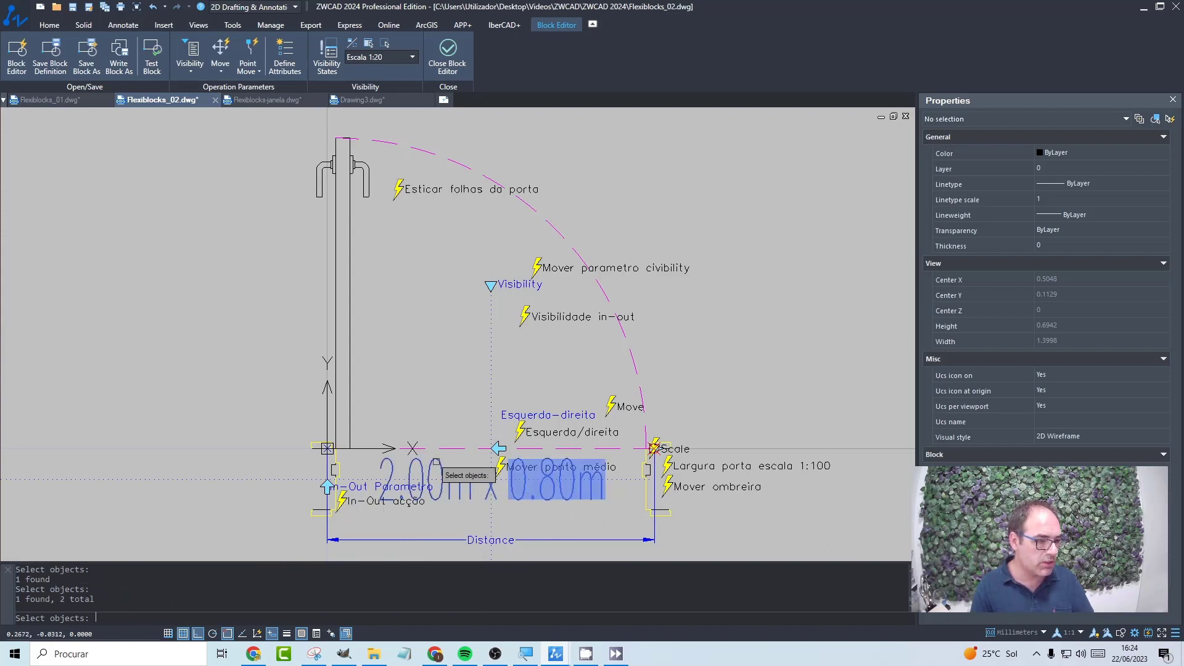
{"action": "key", "text": "Return"}
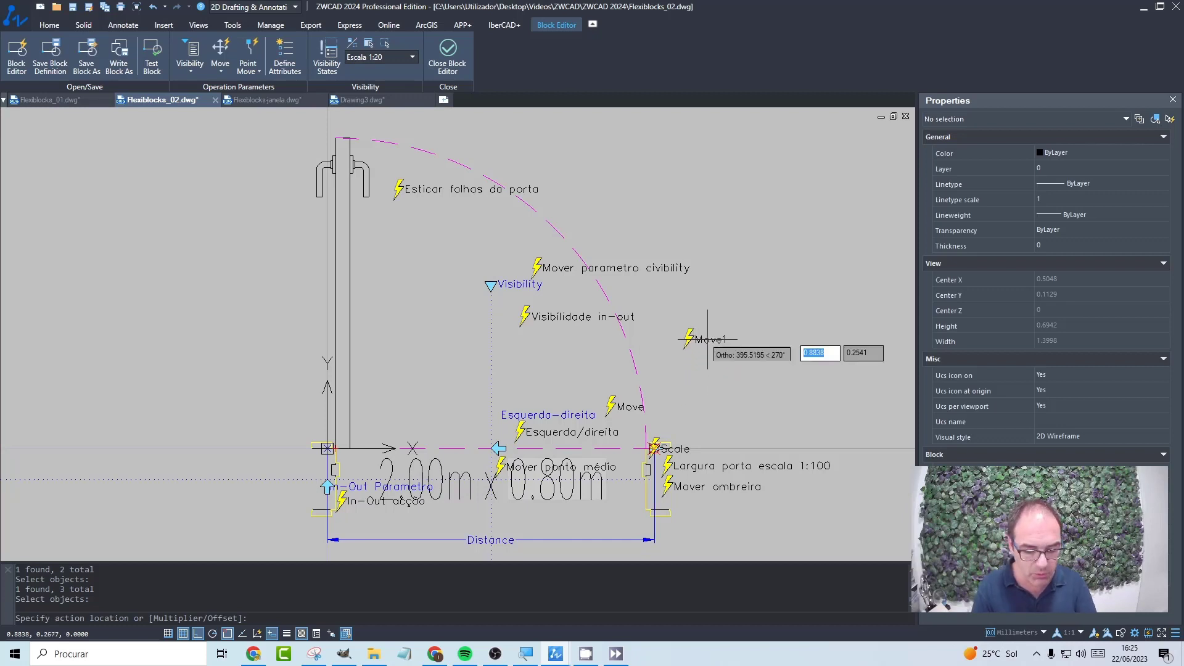
{"action": "left_click", "coordinate": [682, 384]}
- Rename the new move action as Move texto and set its distance multiplier to 0.5
{"action": "left_click", "coordinate": [710, 383]}
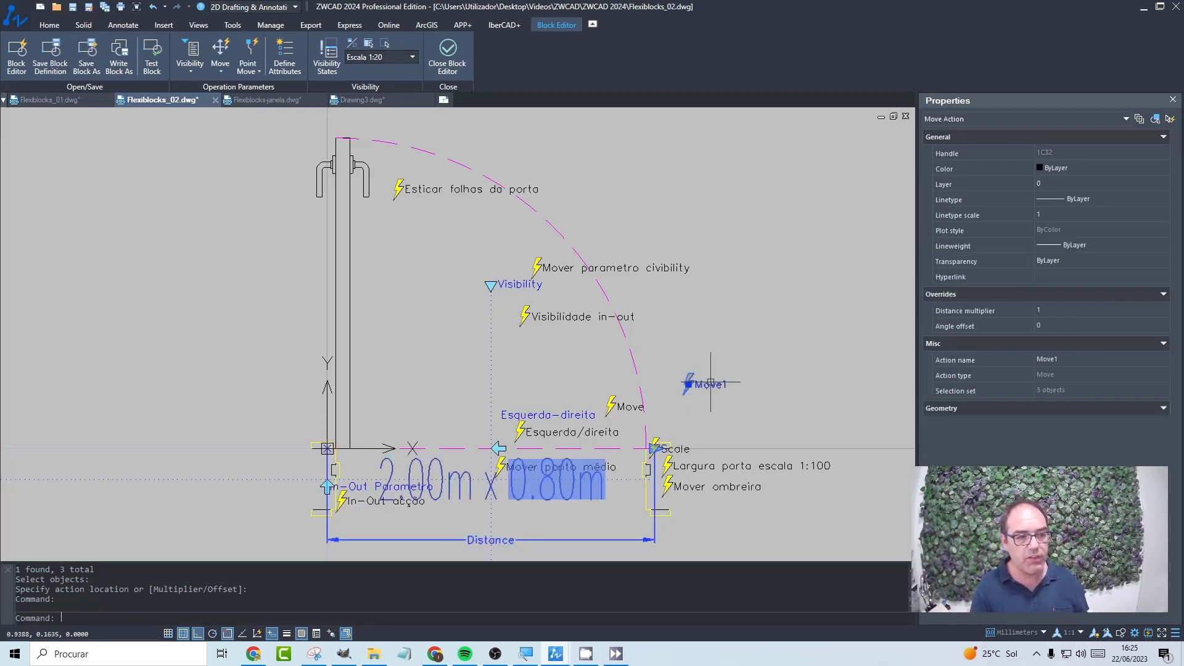
{"action": "left_click", "coordinate": [1077, 359]}
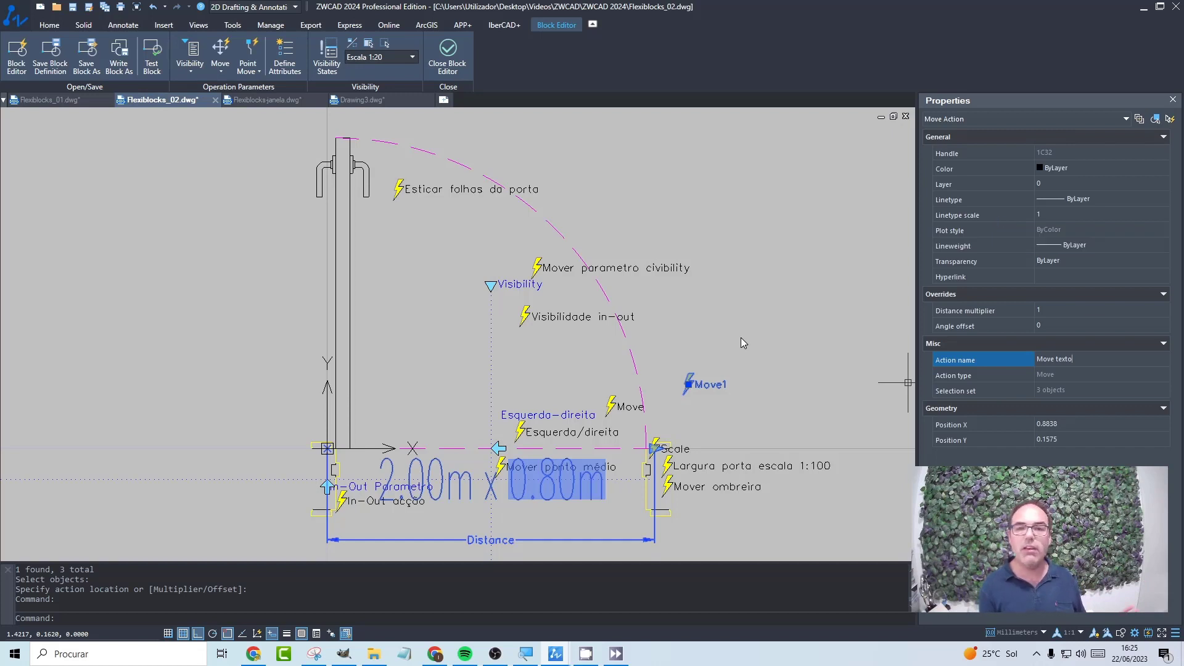
{"action": "left_click", "coordinate": [1064, 311]}
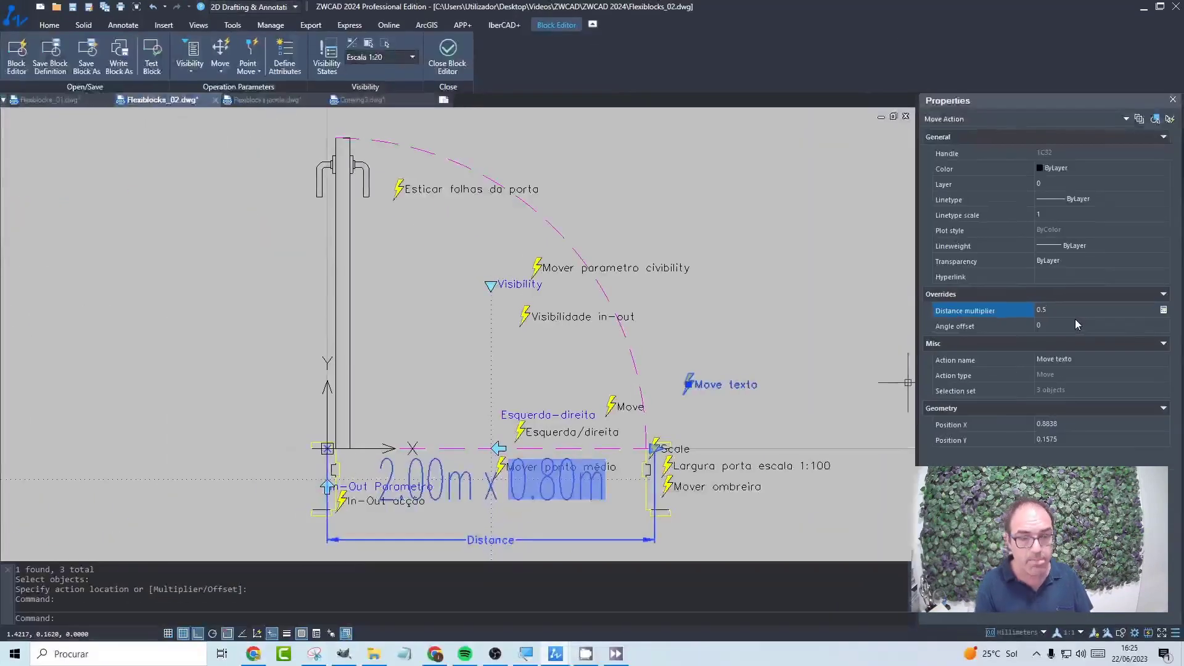
{"action": "left_click", "coordinate": [1076, 321]}
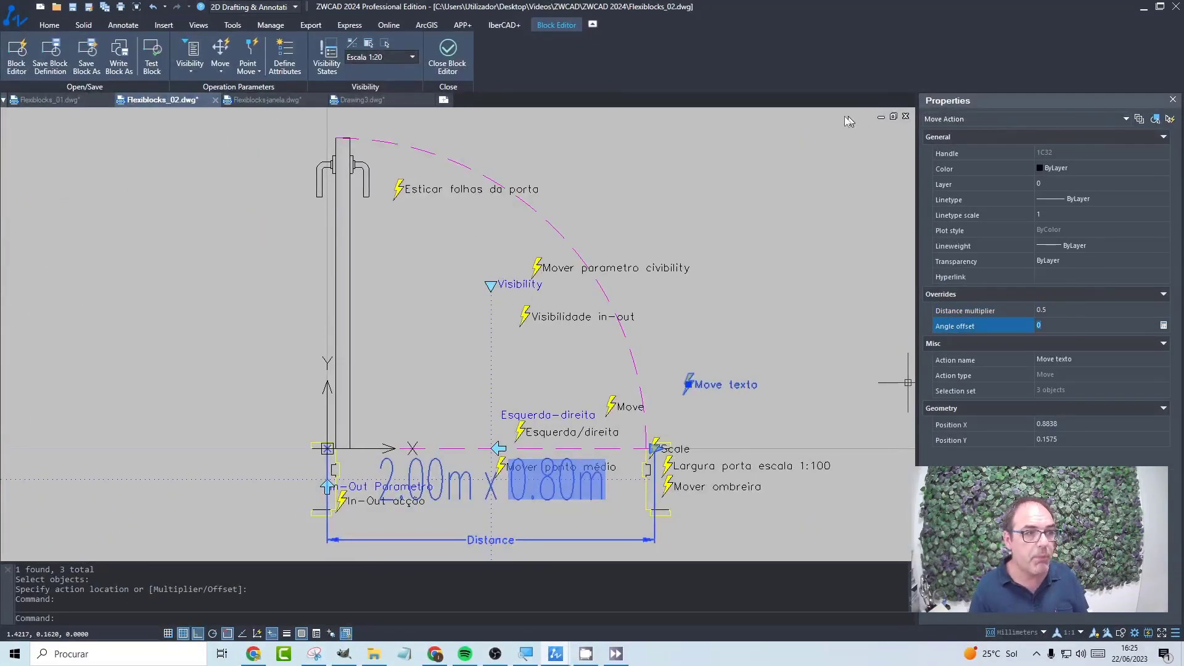
- Close the block editor and save the changes to the door block
{"action": "left_click", "coordinate": [849, 159]}
{"action": "left_click", "coordinate": [743, 349]}
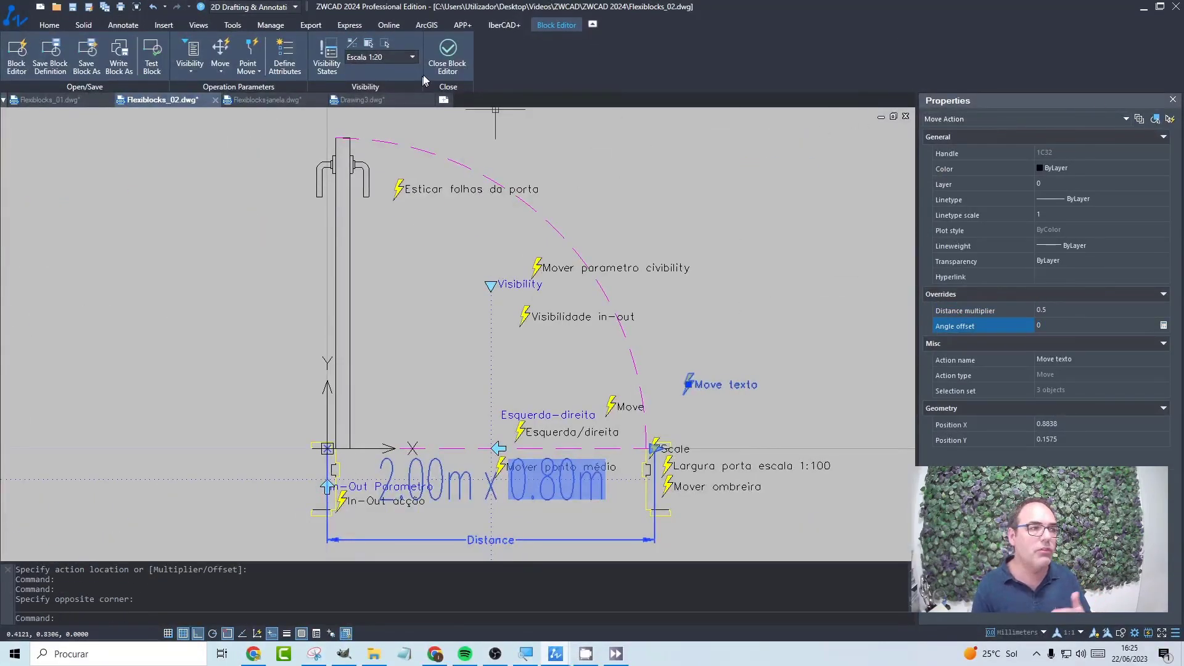
{"action": "left_click", "coordinate": [447, 47]}
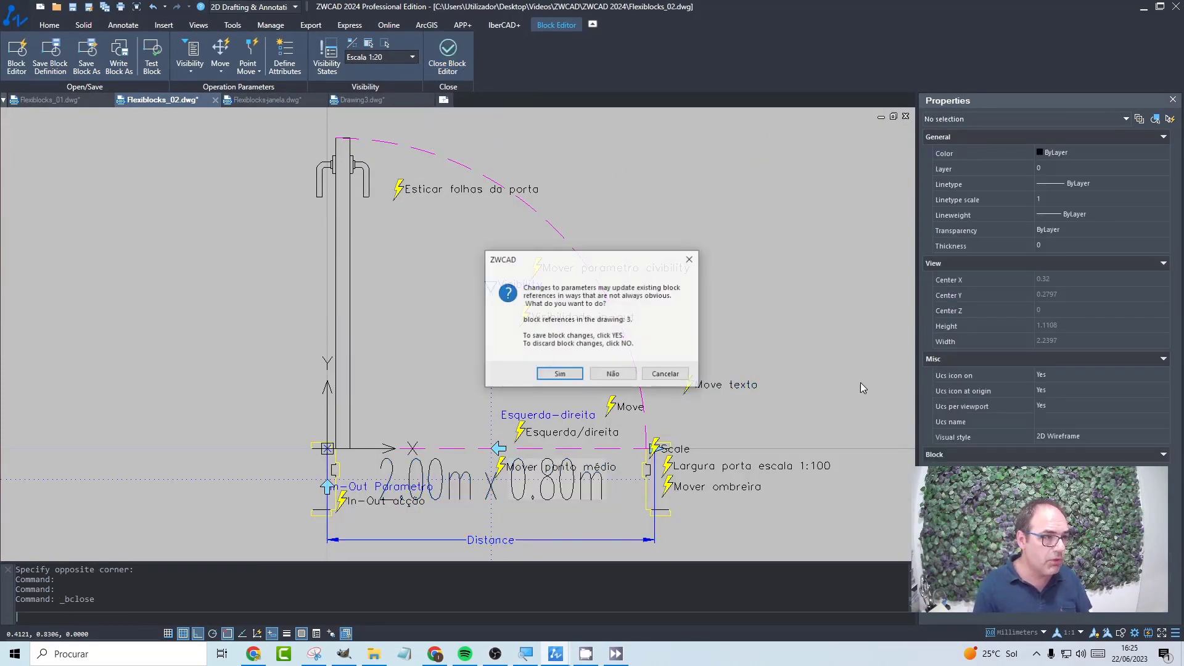
{"action": "left_click", "coordinate": [558, 376]}
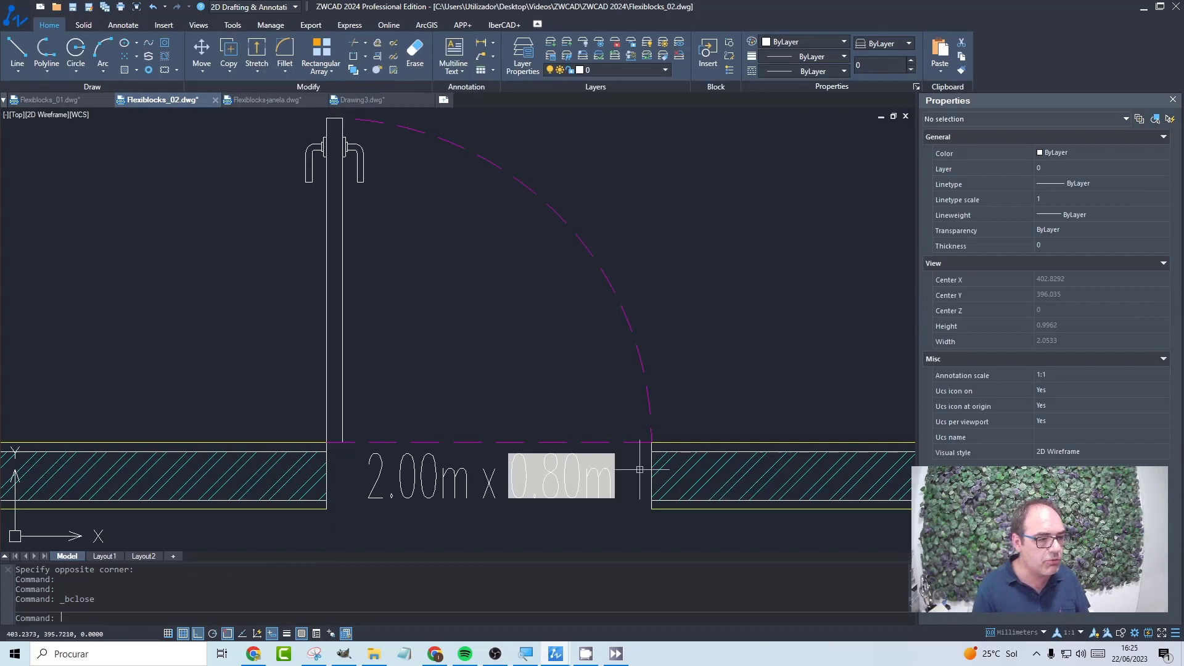
- Test the label on the door in the wall by narrowing the door, widening it to about 1.02 m, and regenerating the drawing
{"action": "left_click", "coordinate": [645, 414]}
{"action": "left_click", "coordinate": [651, 442]}
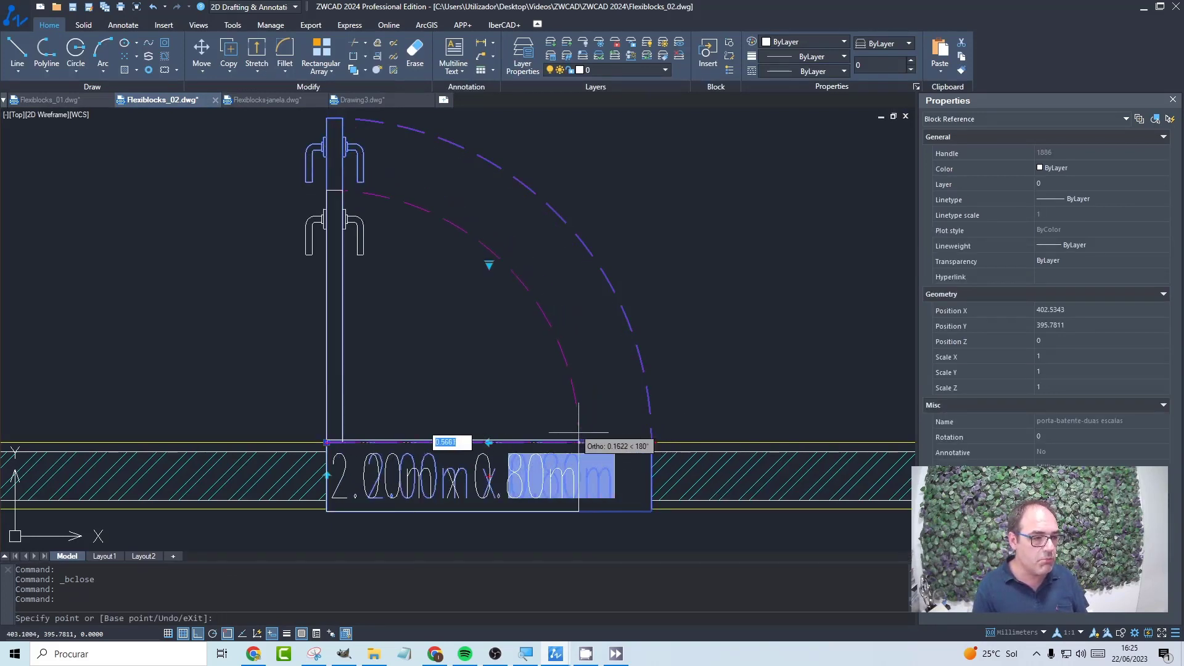
{"action": "left_click", "coordinate": [489, 442]}
{"action": "left_click", "coordinate": [488, 442]}
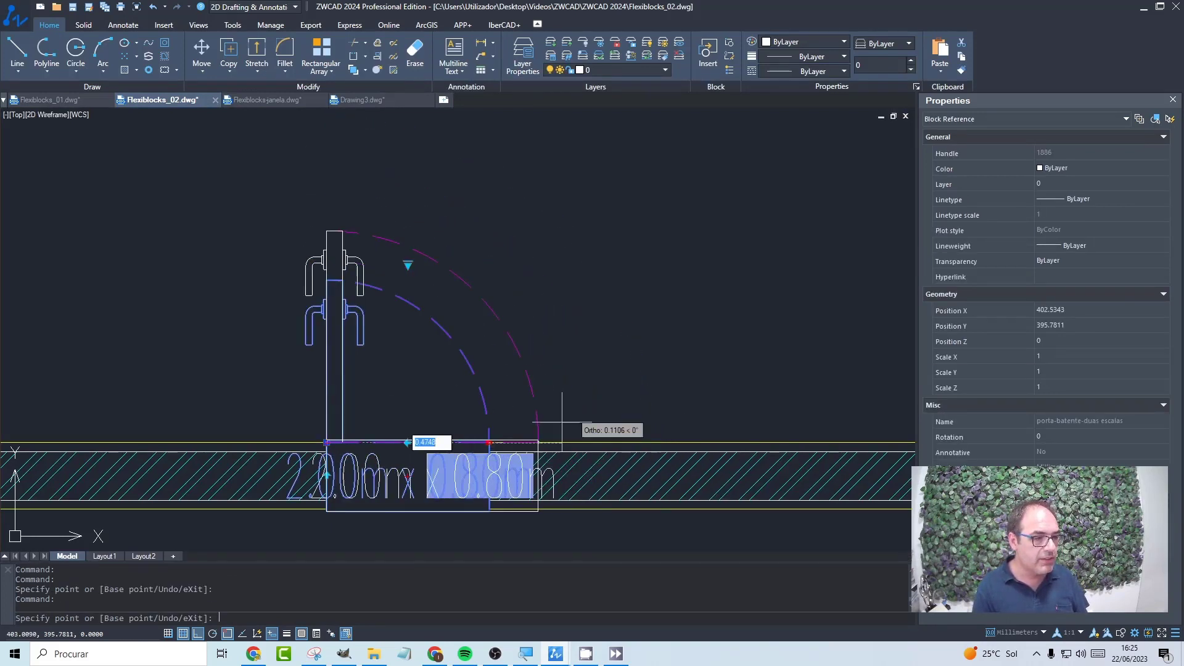
{"action": "left_click", "coordinate": [781, 443]}
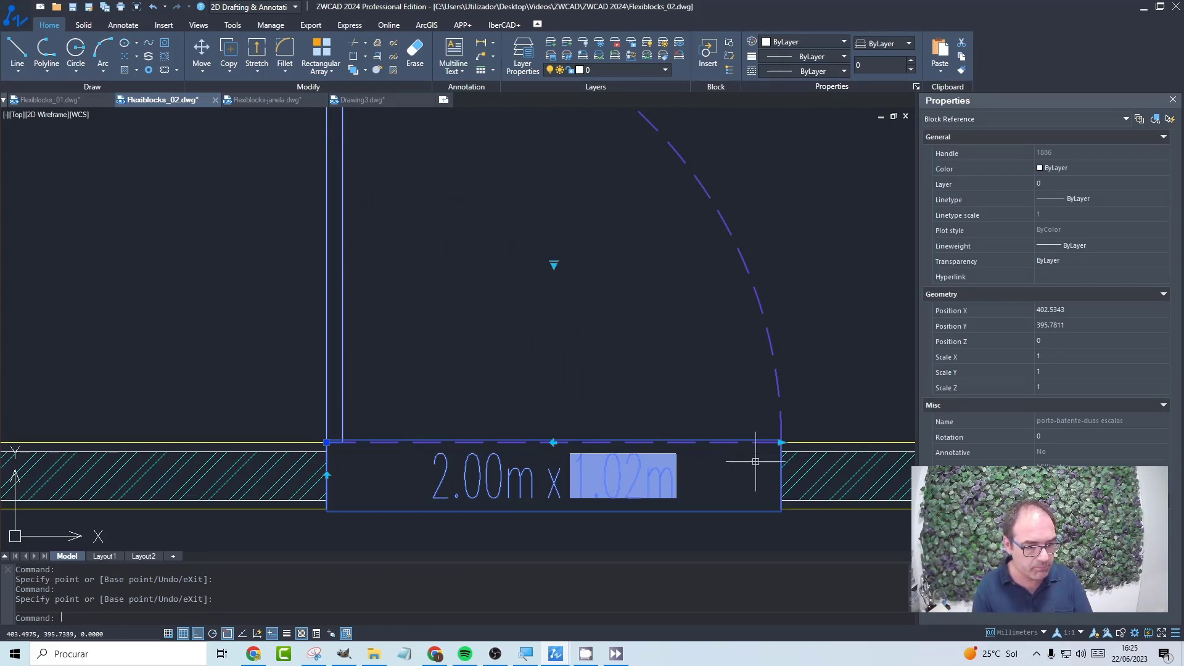
{"action": "type", "text": "RE"}
{"action": "key", "text": "Return"}
- Narrow the door to about 0.42 m, widen it again, and reduce it to about 0.76 m, regenerating the drawing to update the label
{"action": "left_click", "coordinate": [782, 442]}
{"action": "left_click", "coordinate": [511, 384]}
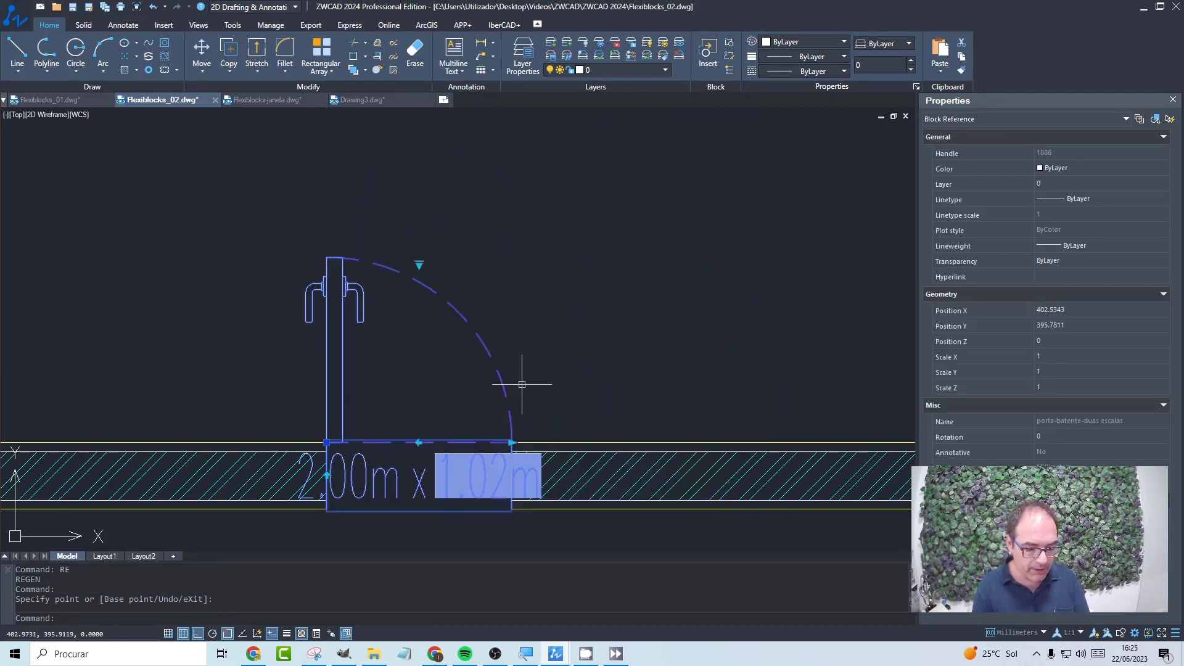
{"action": "type", "text": "RE"}
{"action": "key", "text": "Return"}
{"action": "left_click", "coordinate": [511, 442]}
{"action": "left_click", "coordinate": [811, 392]}
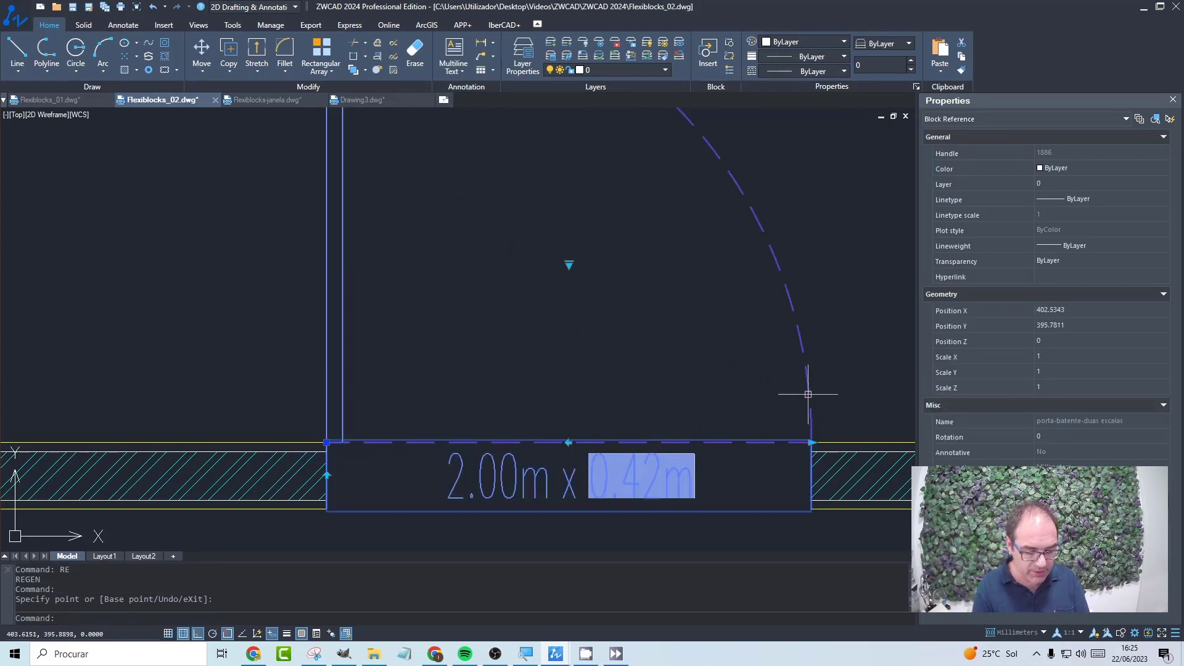
{"action": "left_click", "coordinate": [811, 442]}
{"action": "left_click", "coordinate": [666, 400]}
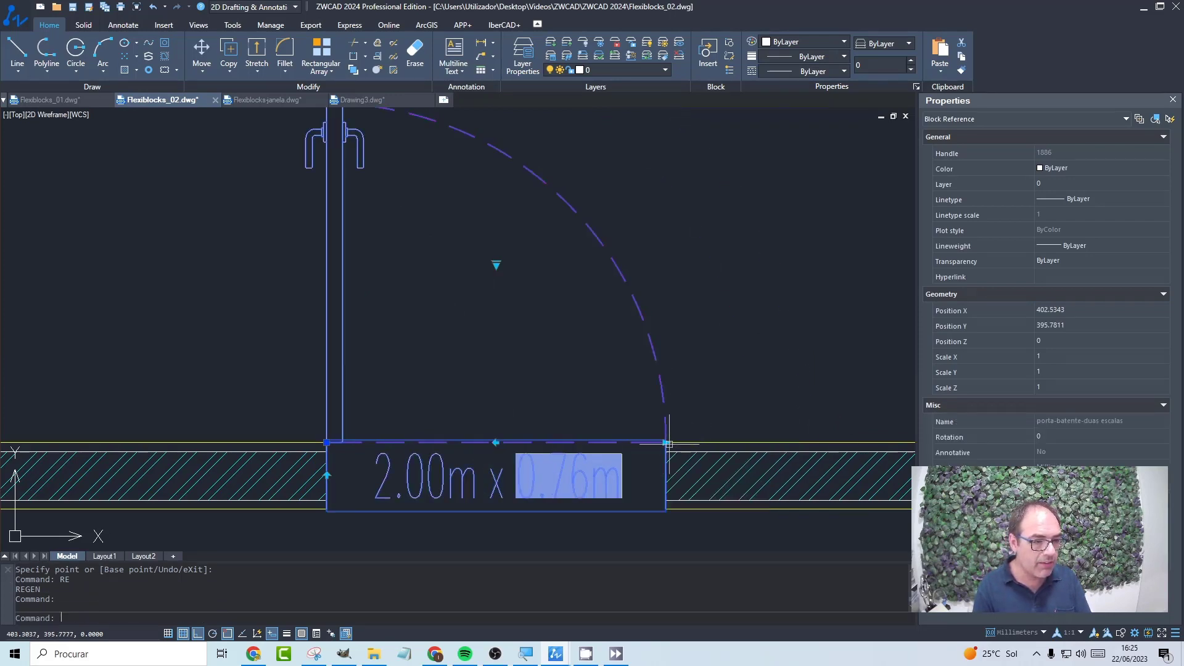
- Widen the door to about 1.19 m, regenerate the drawing to update its size label, and deselect the door
{"action": "left_click", "coordinate": [666, 443]}
{"action": "left_click", "coordinate": [857, 390]}
{"action": "scroll", "coordinate": [861, 373], "scroll_direction": "down", "scroll_amount": 4}
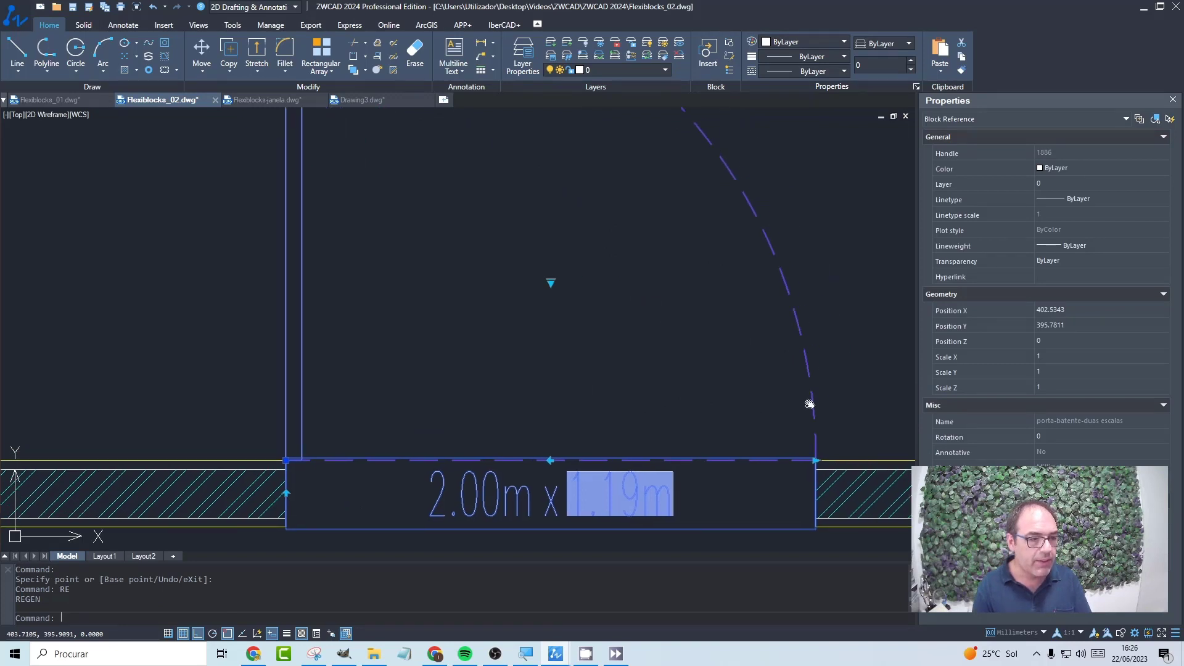
{"action": "middle_click_drag", "start_coordinate": [748, 388], "coordinate": [642, 398]}
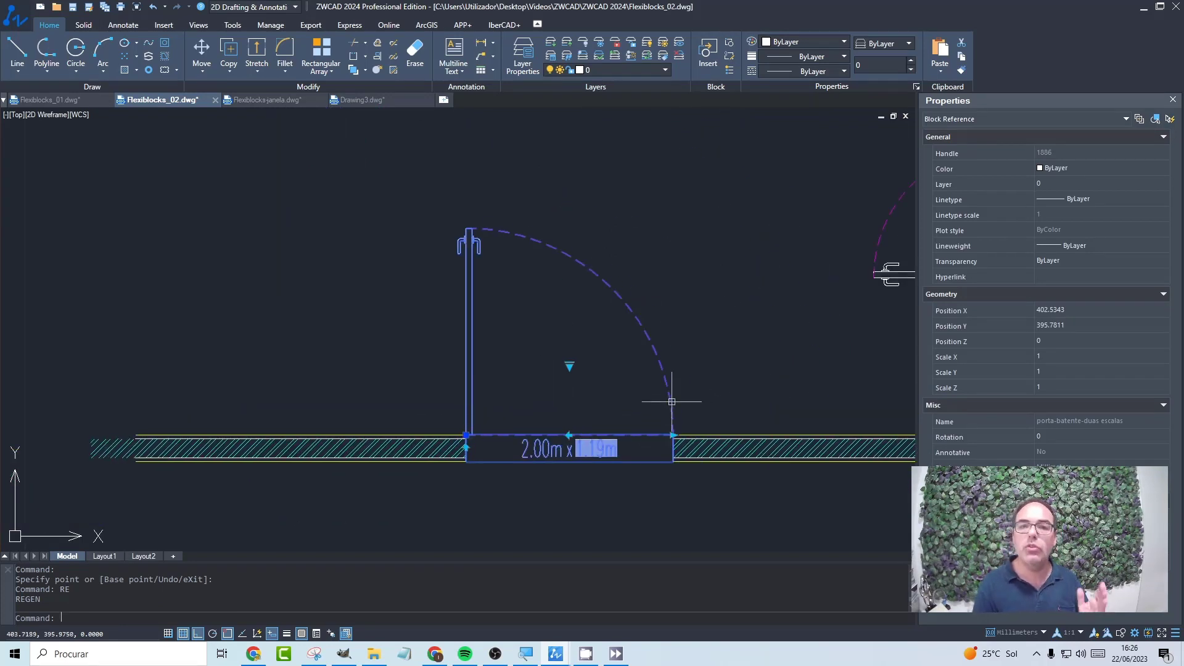
{"action": "key", "text": "Escape"}
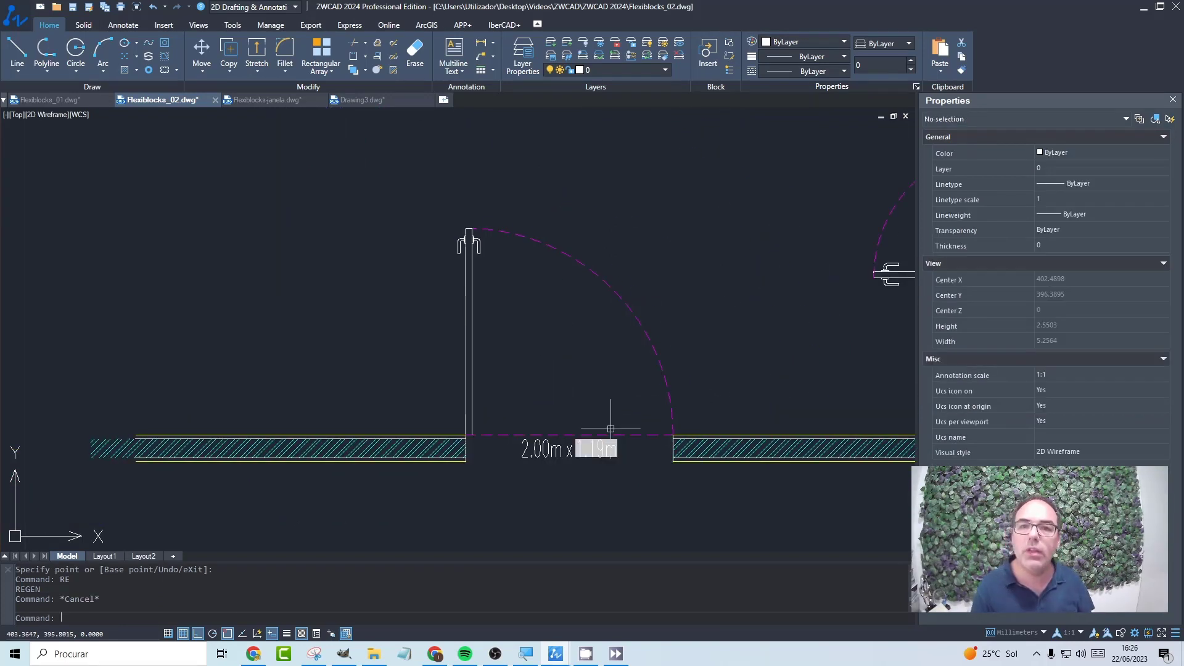